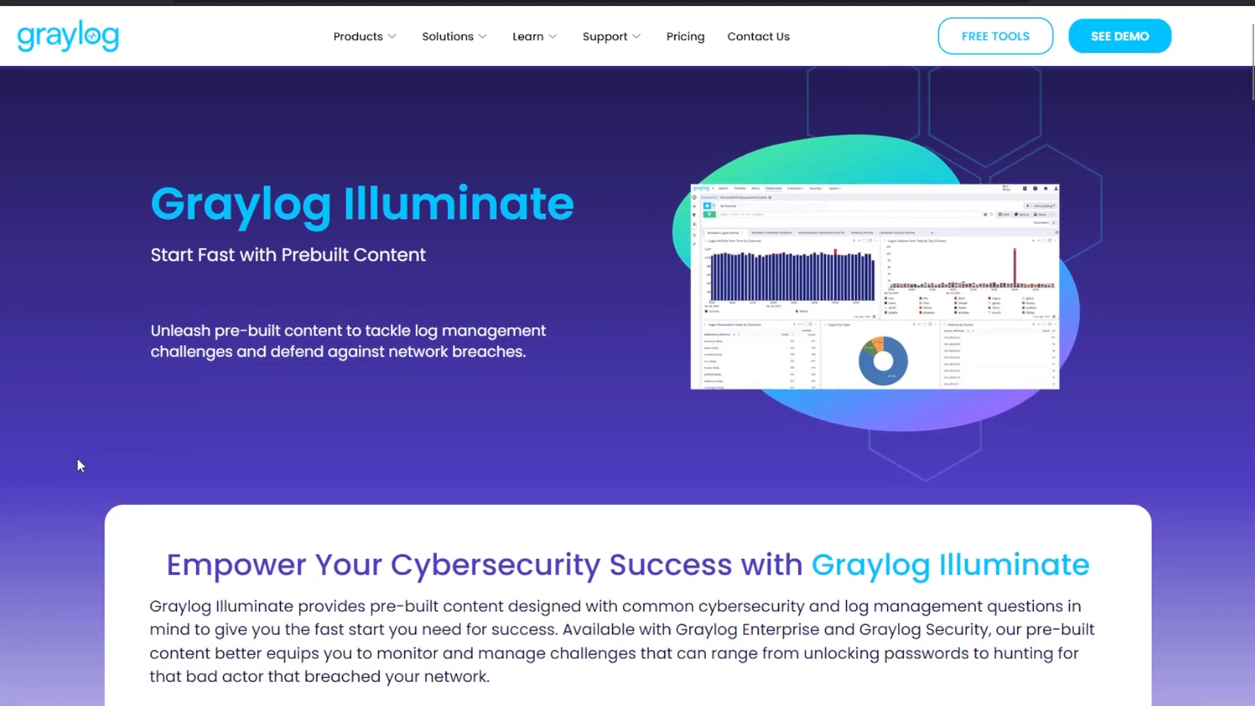
scroll(78, 458, down, 4)
scroll(77, 458, down, 4)
scroll(77, 459, down, 3)
scroll(80, 465, down, 4)
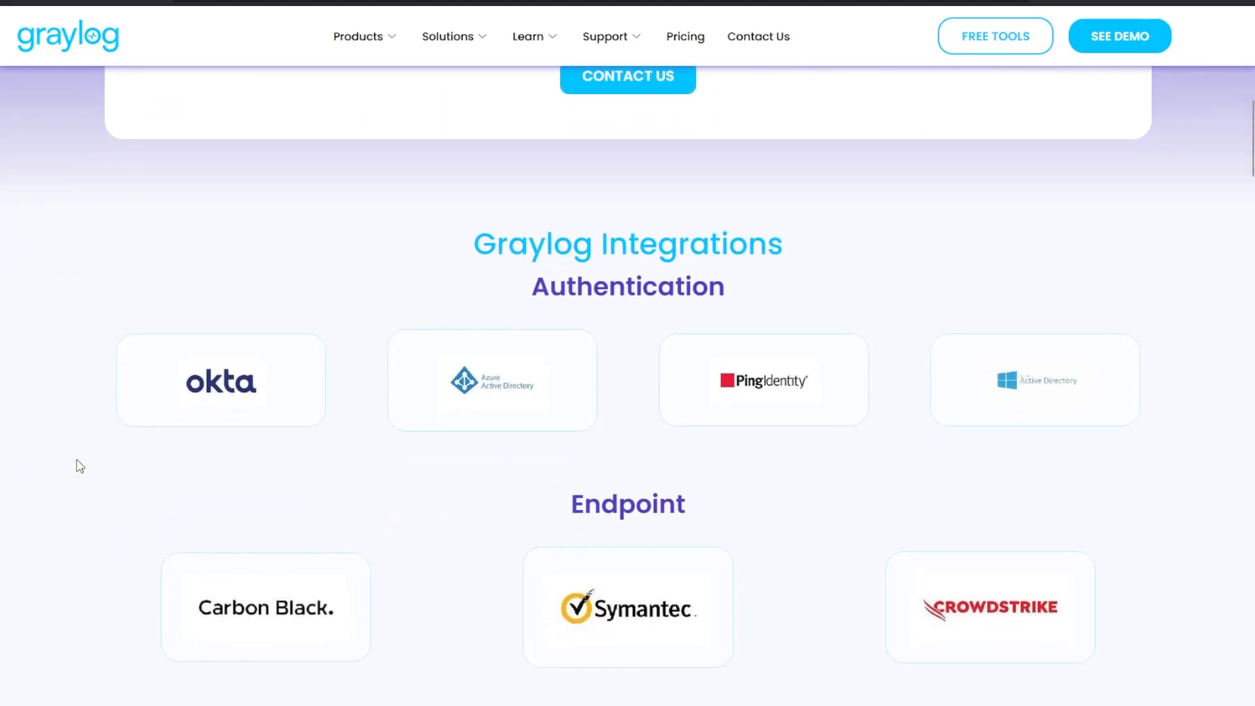
scroll(78, 466, down, 3)
scroll(78, 466, down, 3)
scroll(77, 468, down, 3)
scroll(76, 467, down, 3)
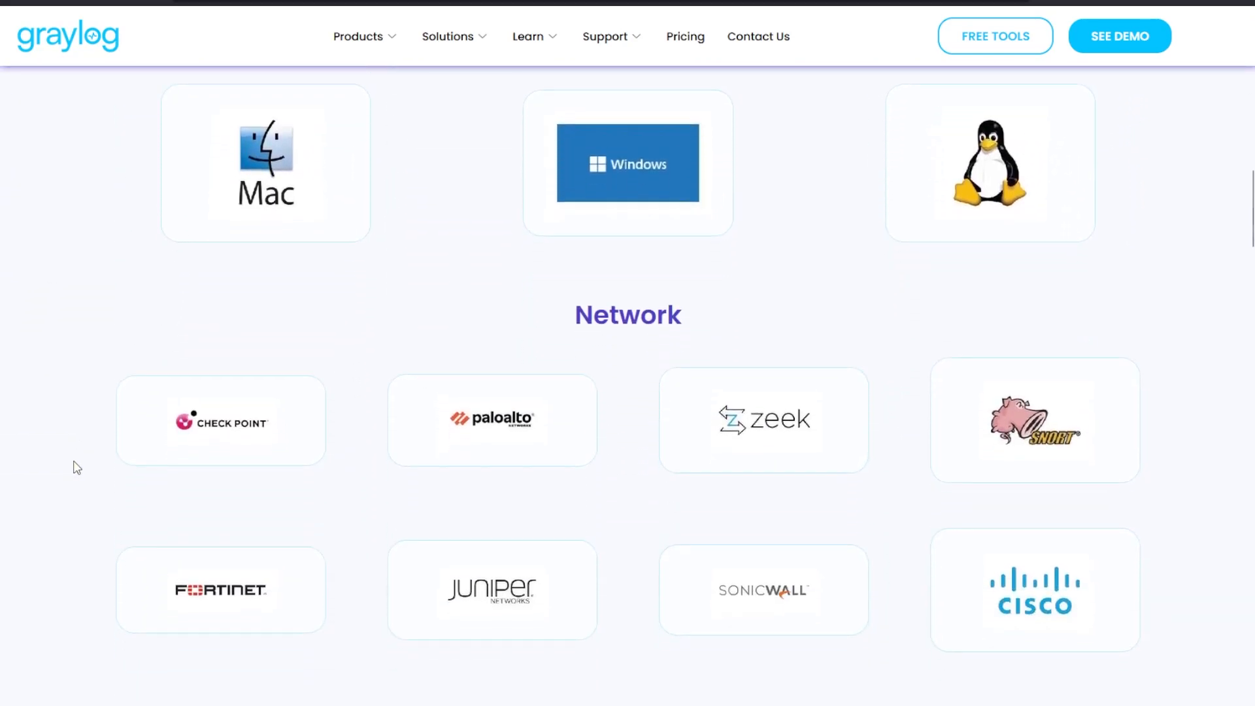
scroll(77, 467, down, 3)
scroll(77, 468, down, 3)
scroll(76, 467, down, 3)
scroll(77, 467, down, 3)
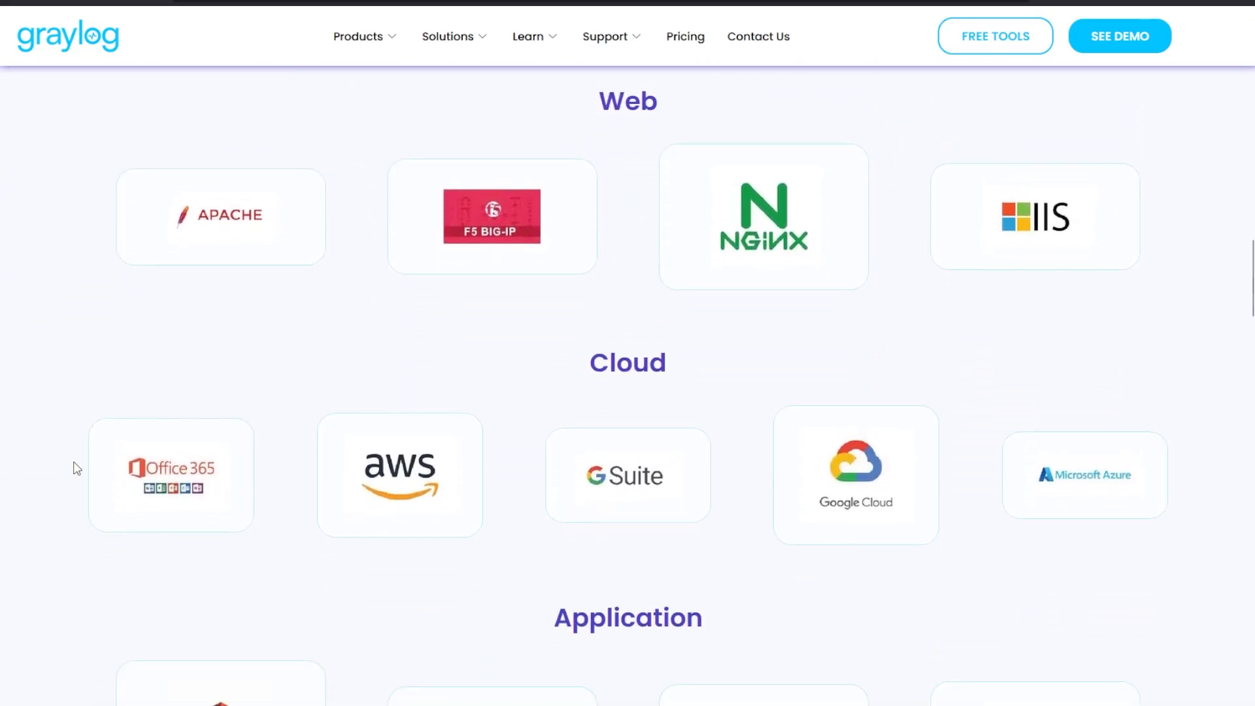
scroll(76, 467, down, 1)
scroll(77, 467, down, 2)
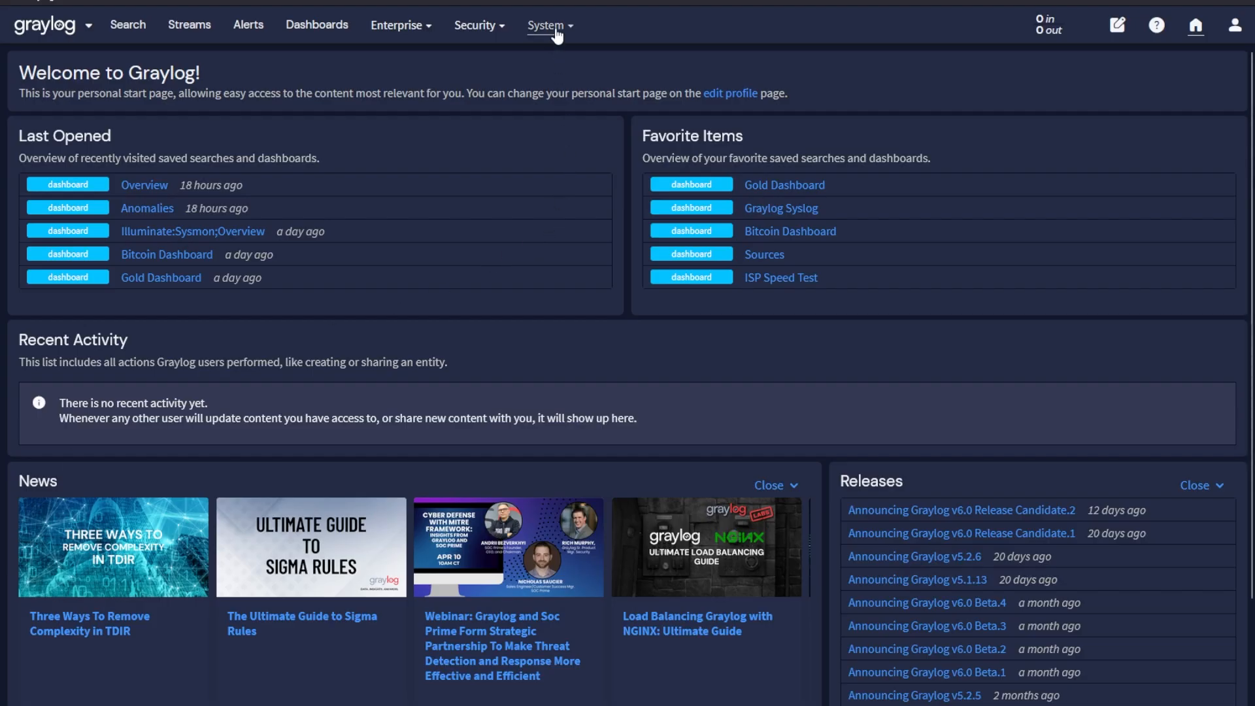
Browse System > Inputs and its input types, then go to the Streams list
click(549, 25)
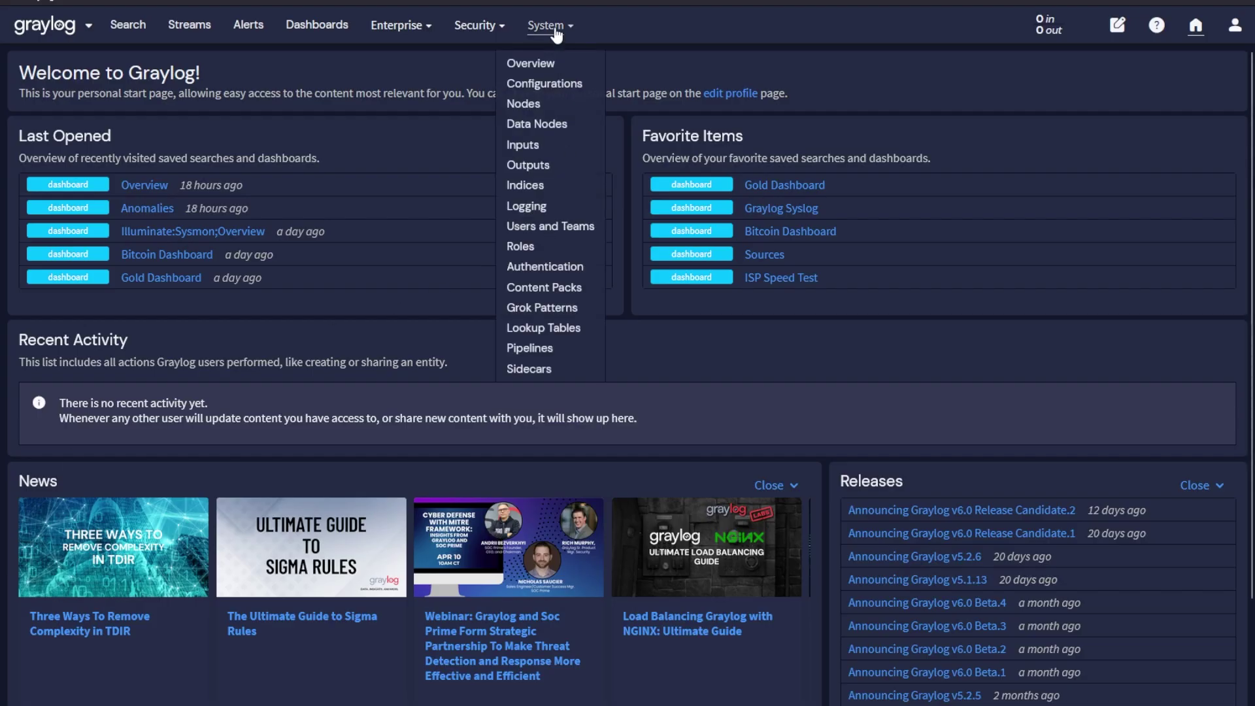
click(523, 144)
click(209, 140)
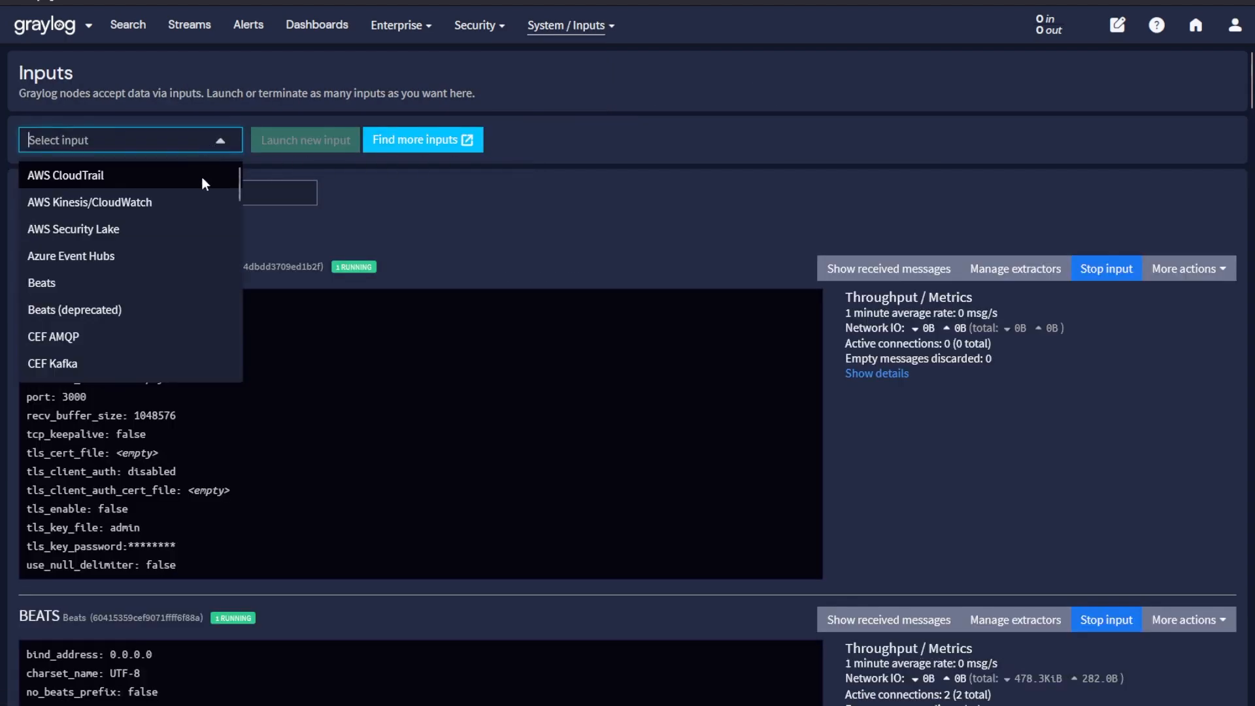
scroll(197, 211, down, 2)
scroll(197, 215, down, 2)
scroll(196, 216, down, 1)
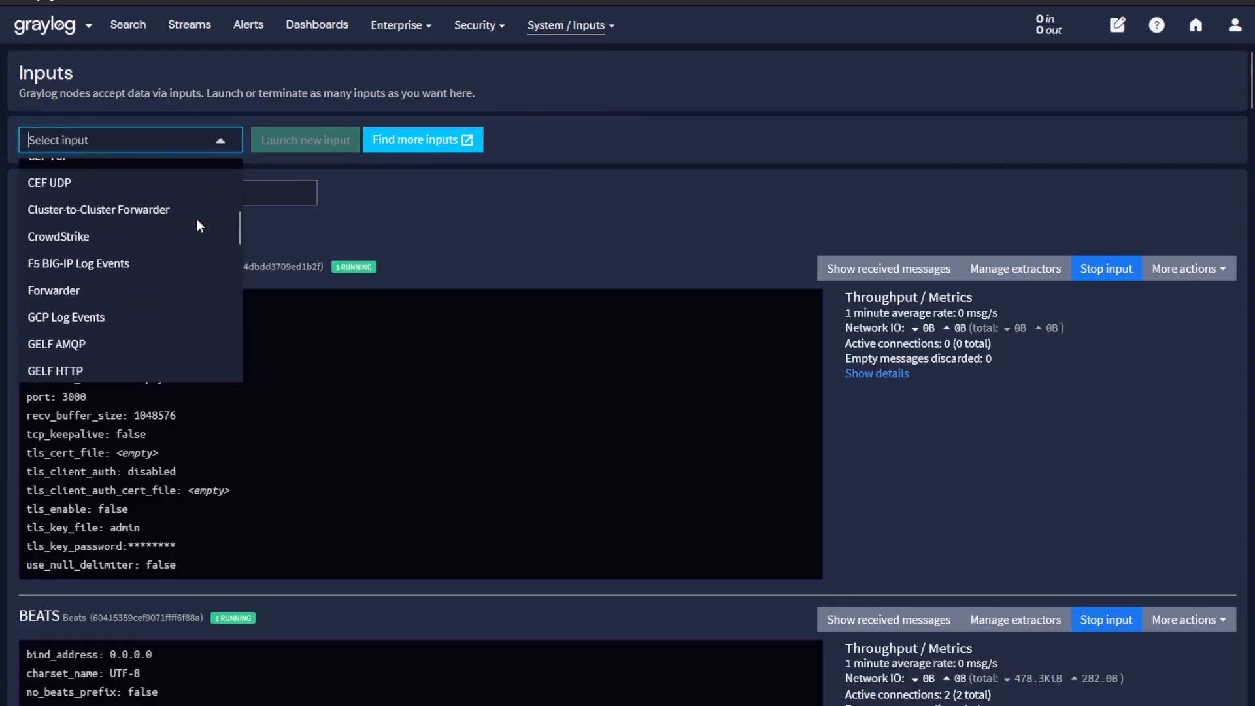
scroll(197, 218, down, 2)
scroll(197, 219, down, 1)
scroll(198, 219, down, 2)
scroll(197, 219, down, 1)
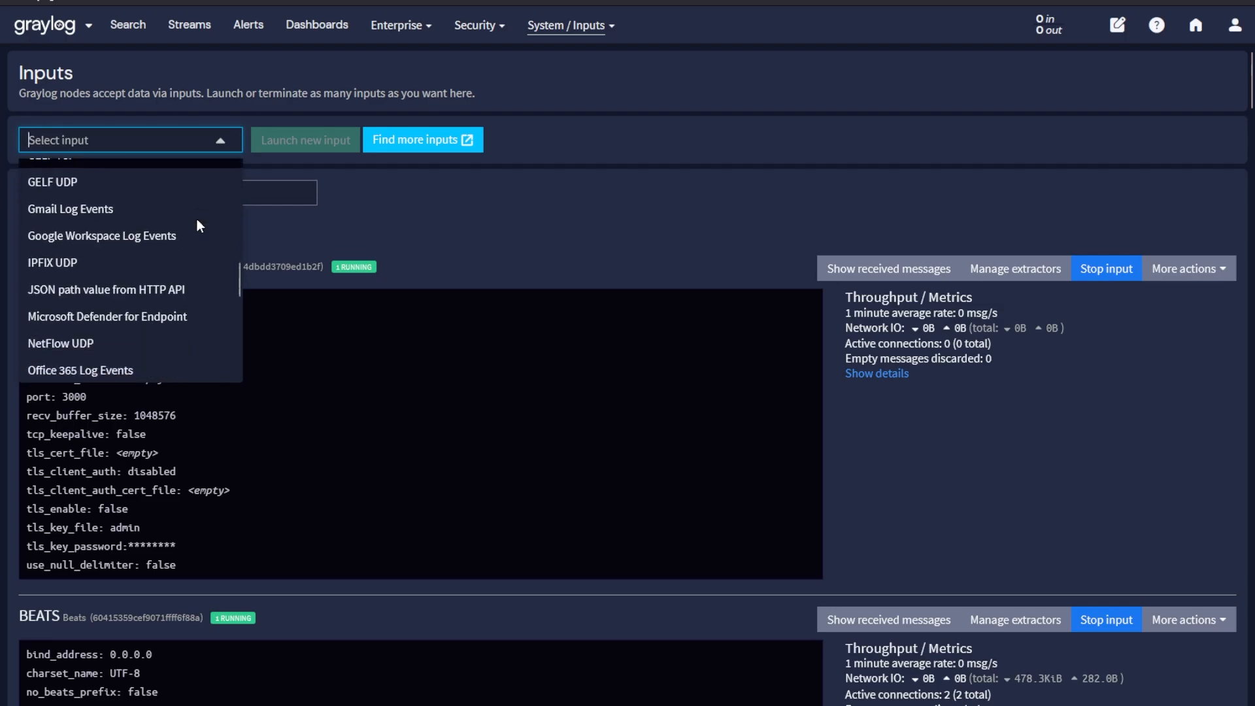
scroll(197, 219, down, 1)
scroll(197, 220, down, 2)
scroll(196, 220, down, 2)
scroll(196, 221, down, 1)
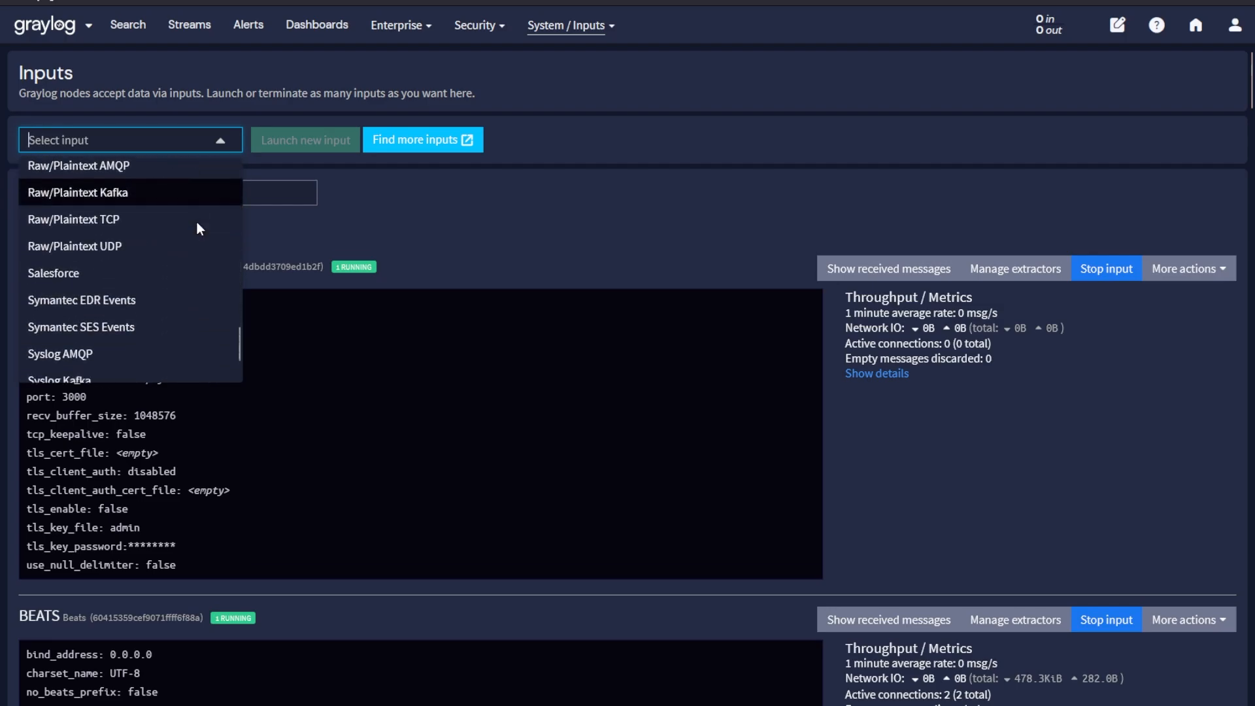
scroll(196, 221, down, 2)
scroll(196, 220, down, 1)
click(187, 44)
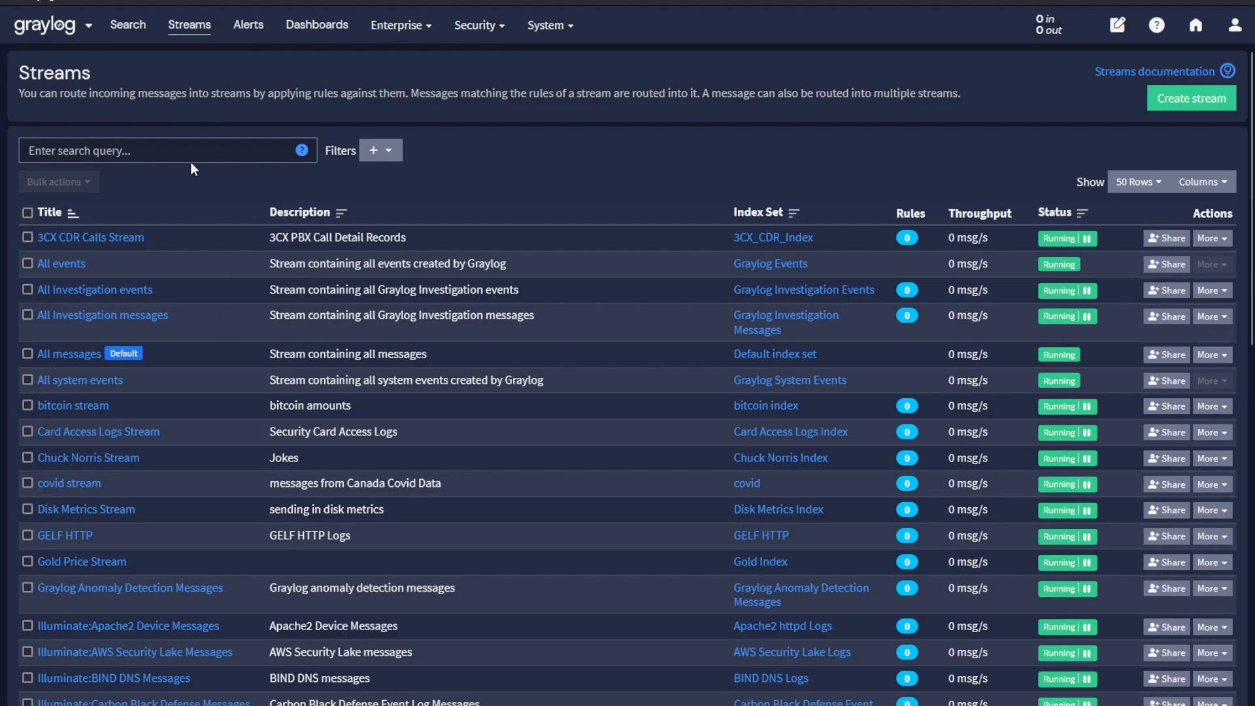
Filter streams by name, then browse the Enterprise > Illuminate processing packs
click(189, 153)
text(Illum)
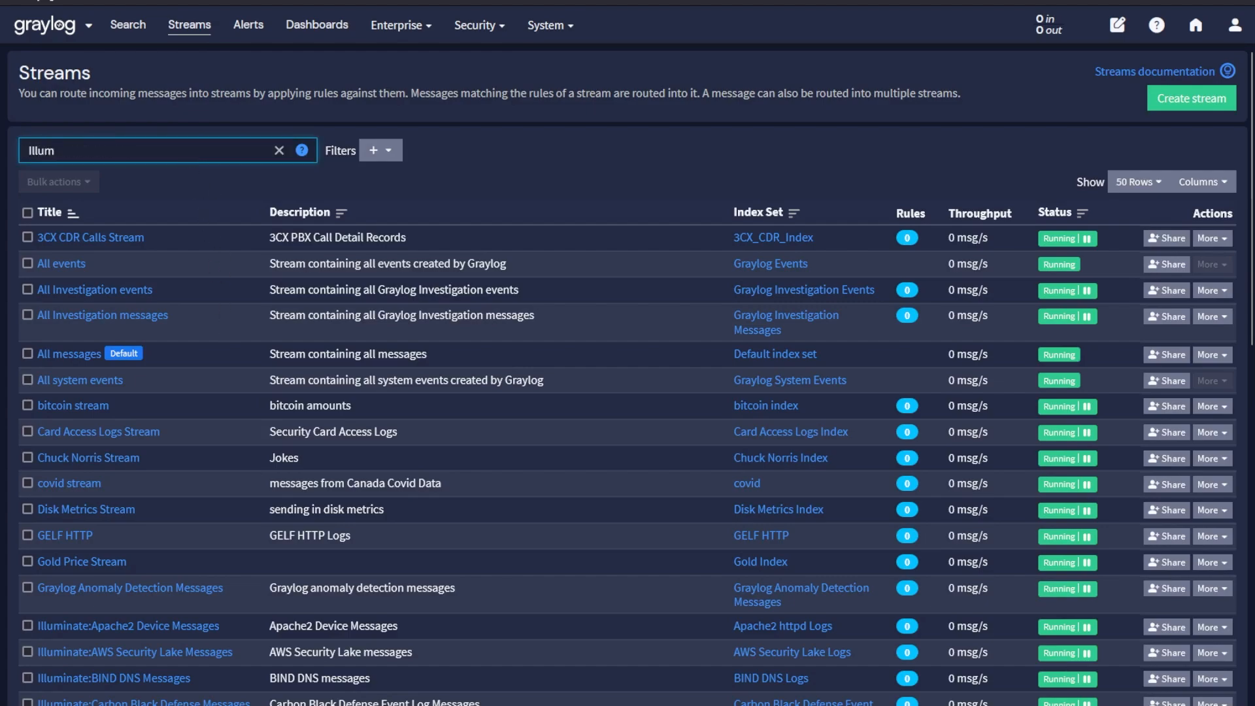
text(inate)
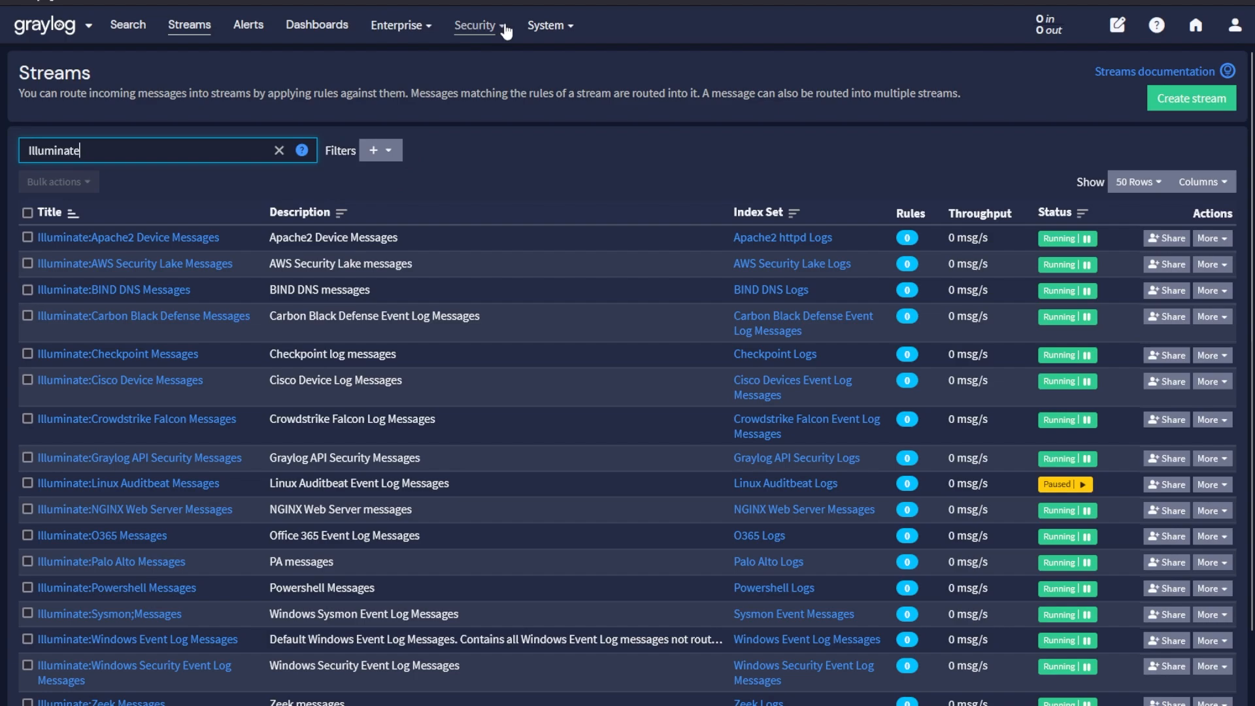
click(400, 25)
click(382, 206)
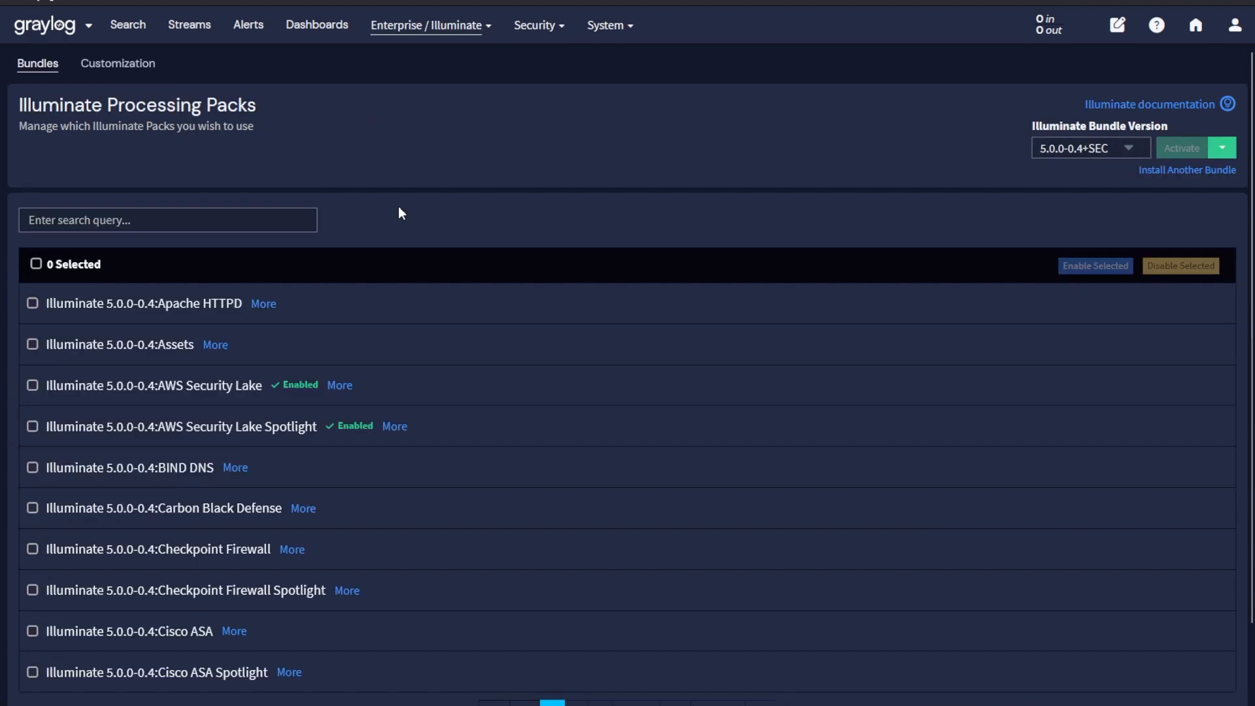
scroll(359, 397, down, 2)
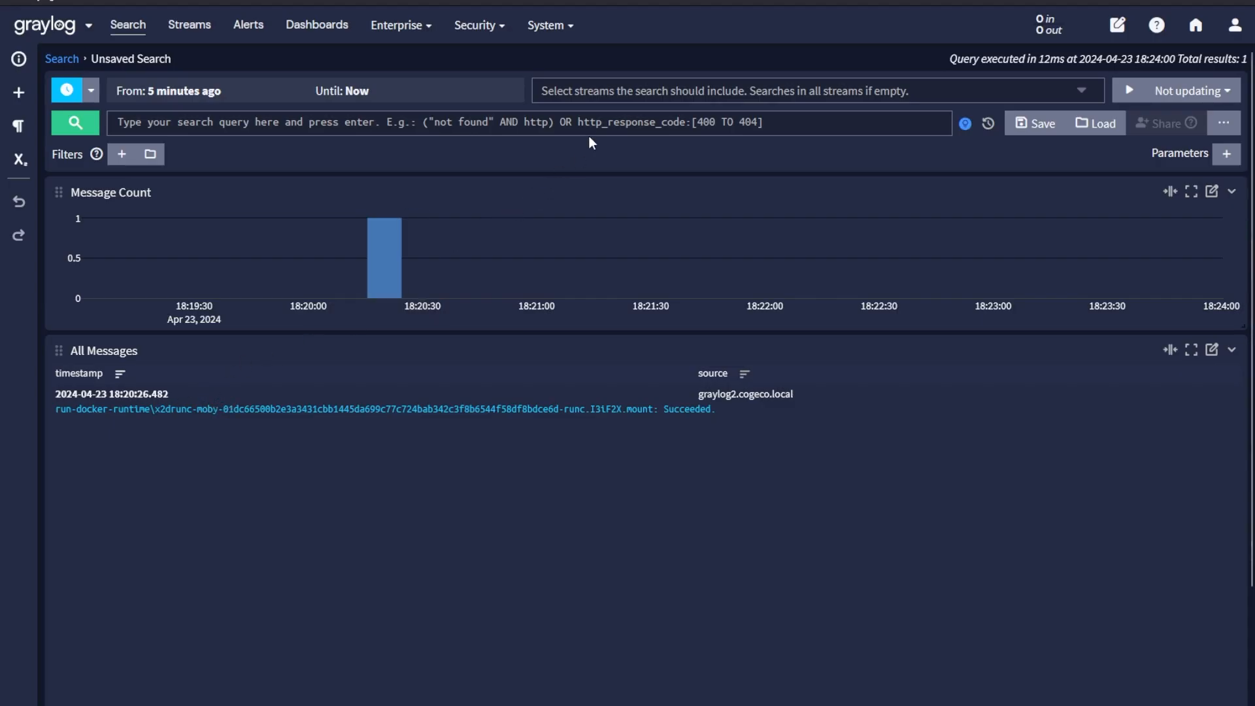
Review the searchable streams and set the time range to all messages
click(586, 95)
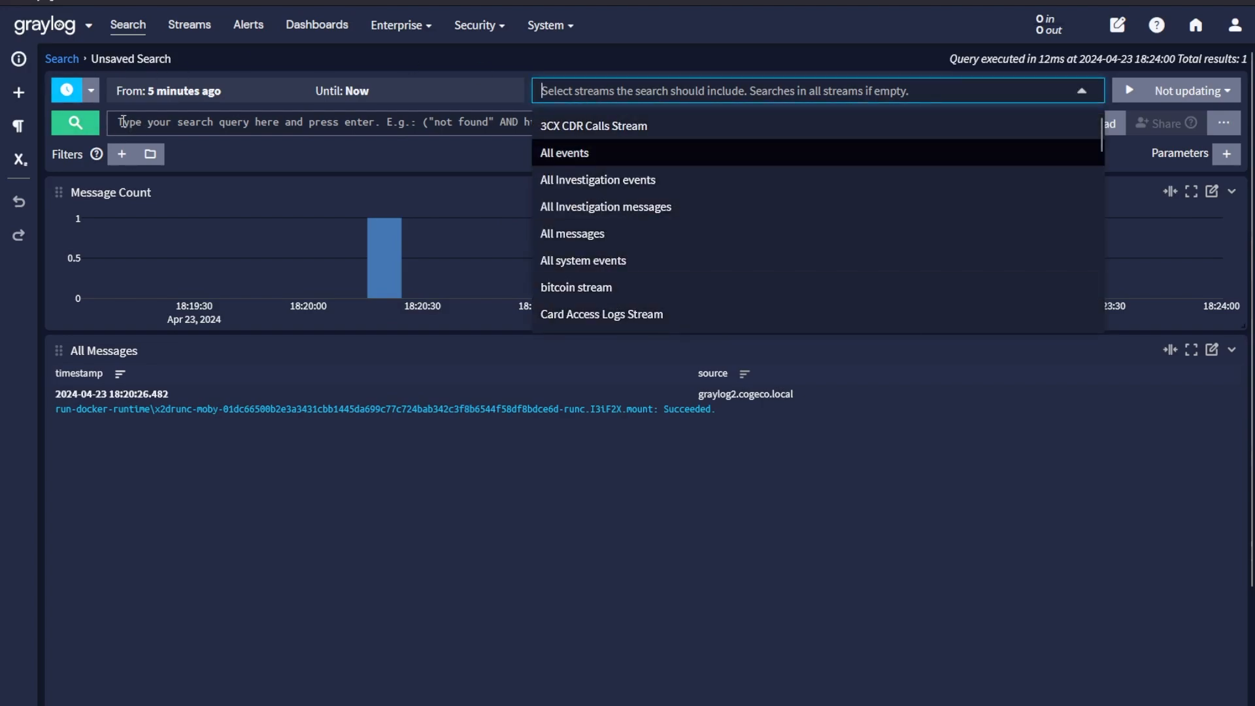
click(90, 90)
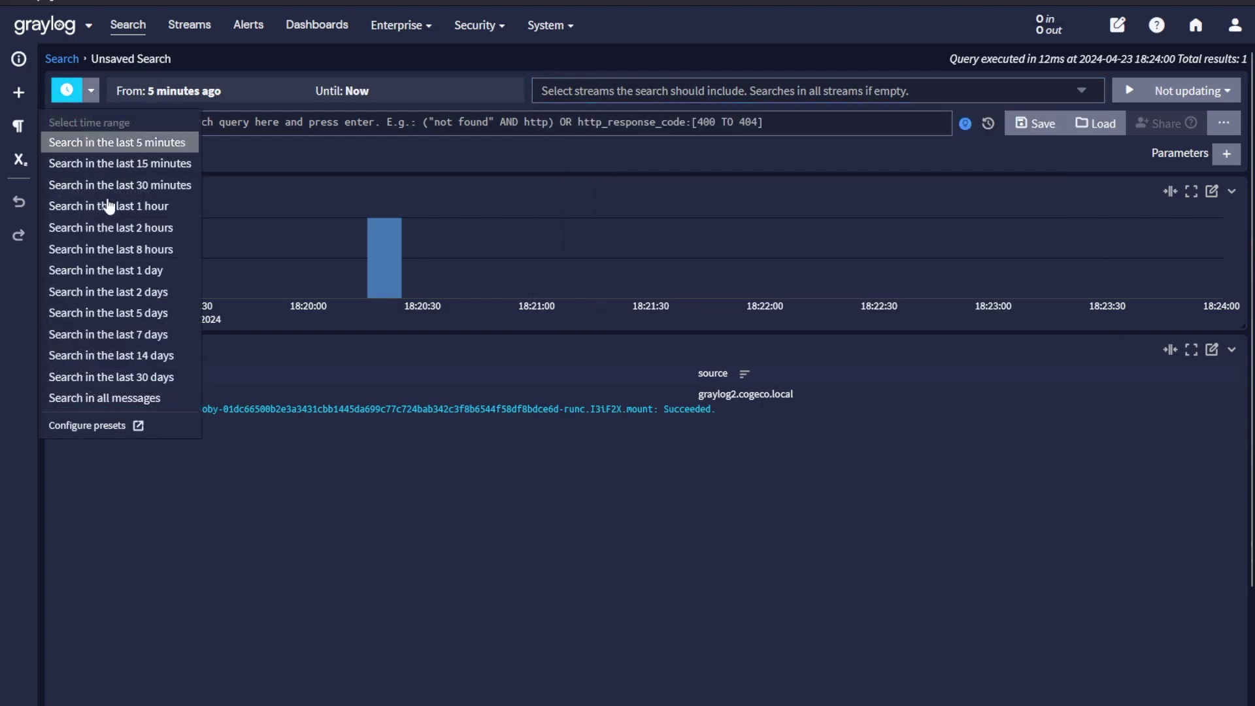
click(126, 397)
click(75, 122)
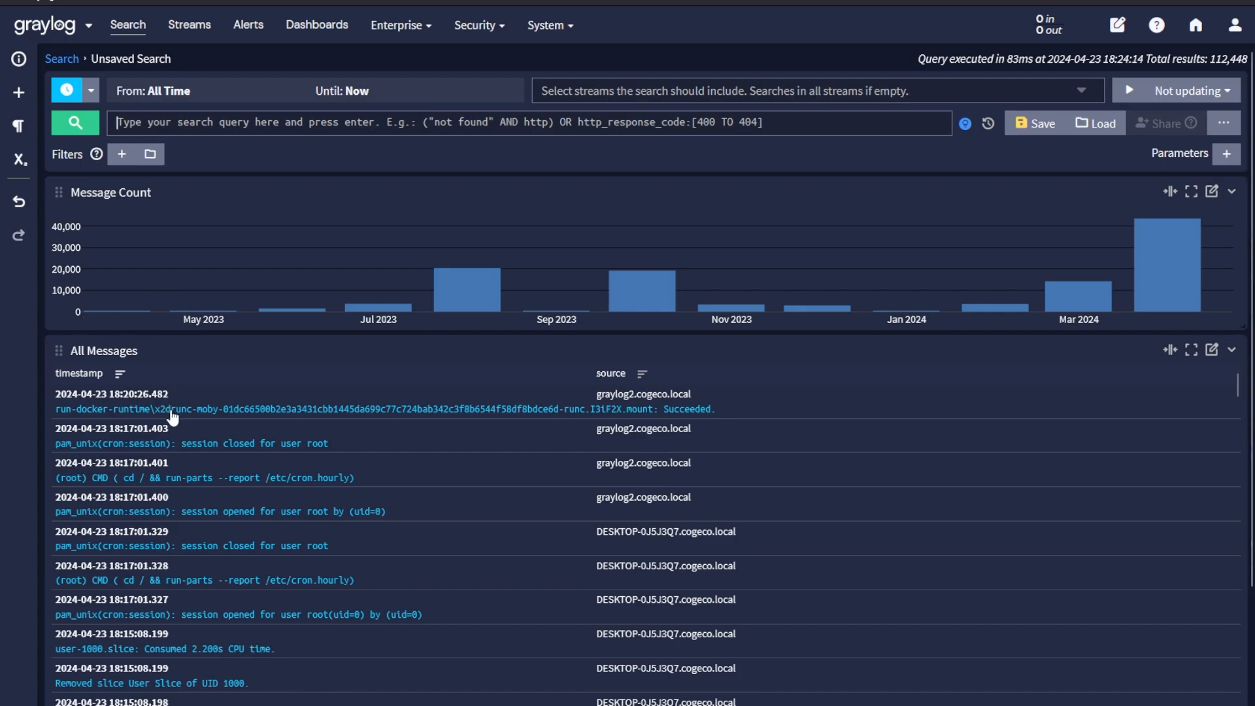
Show top values of application_name from an expanded message and view the Fields sidebar
click(178, 443)
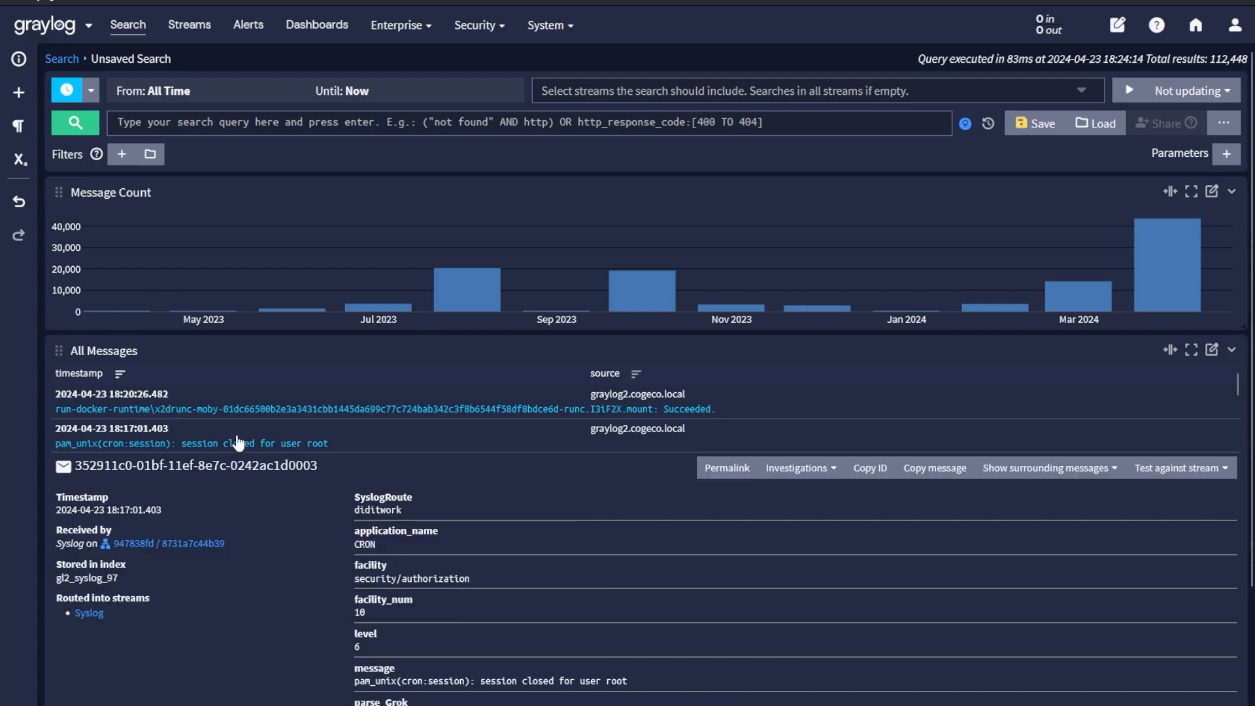
mouse_move(396, 530)
click(441, 533)
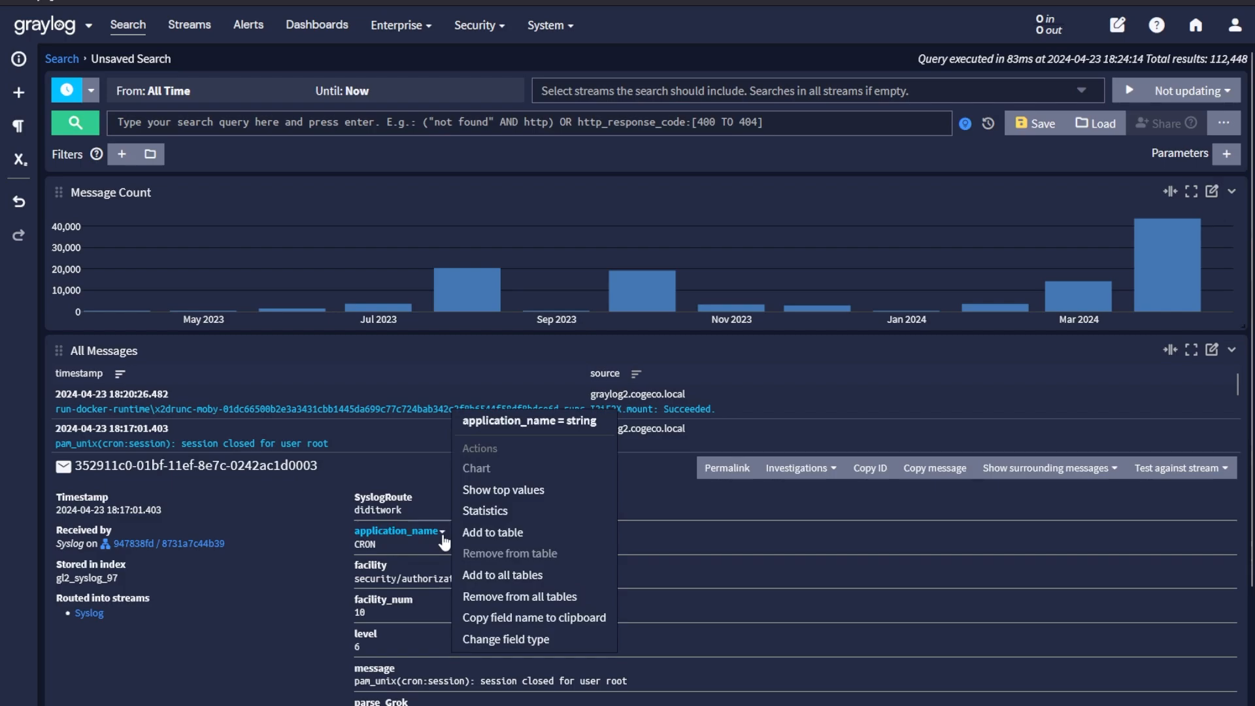
click(495, 490)
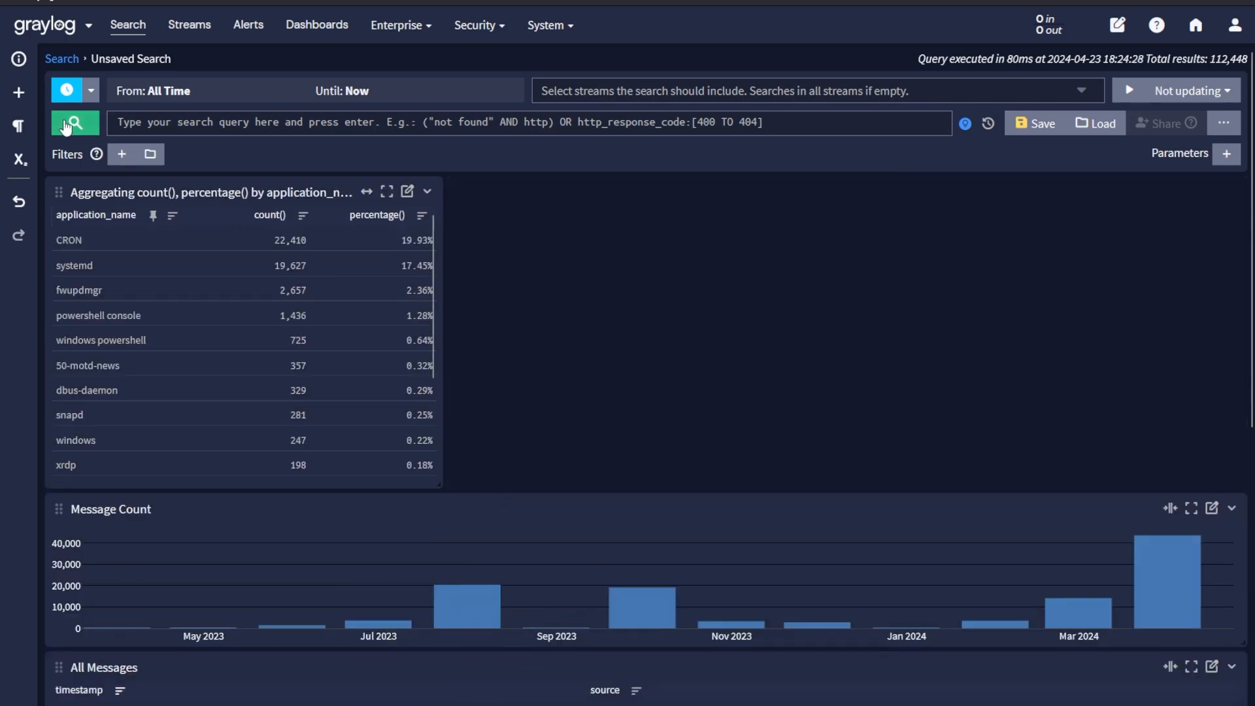
click(18, 158)
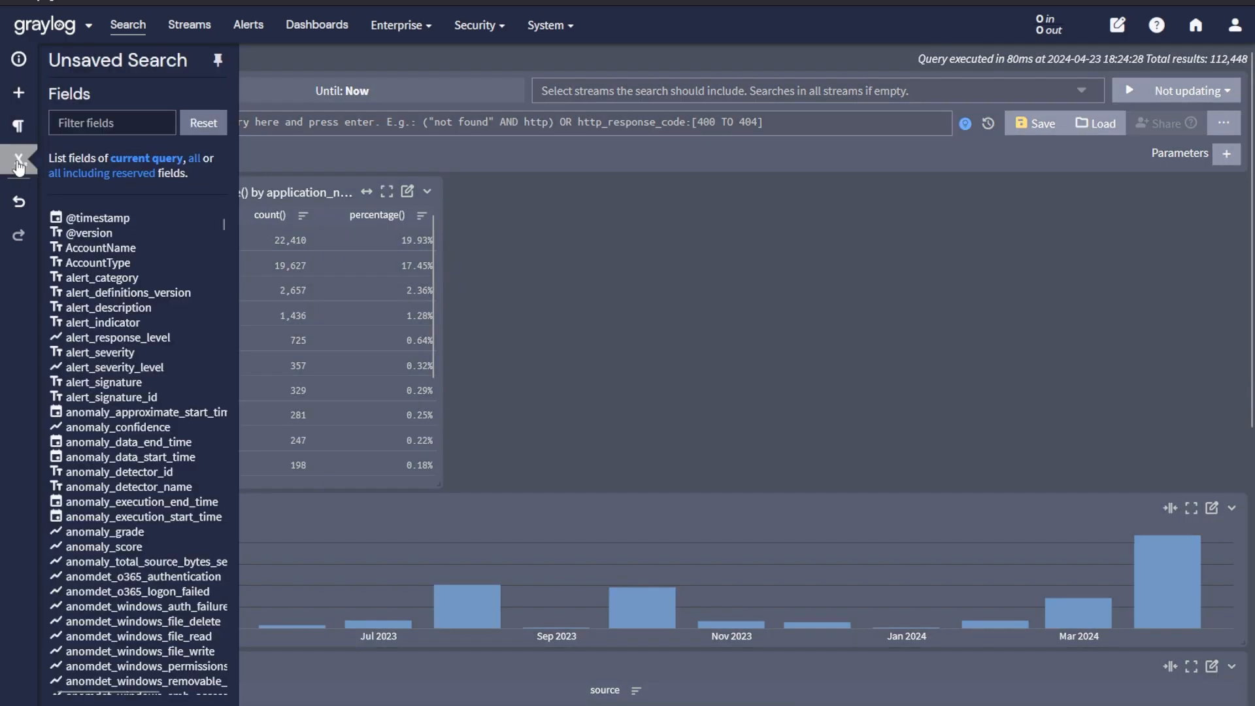
scroll(157, 381, down, 5)
scroll(157, 382, down, 3)
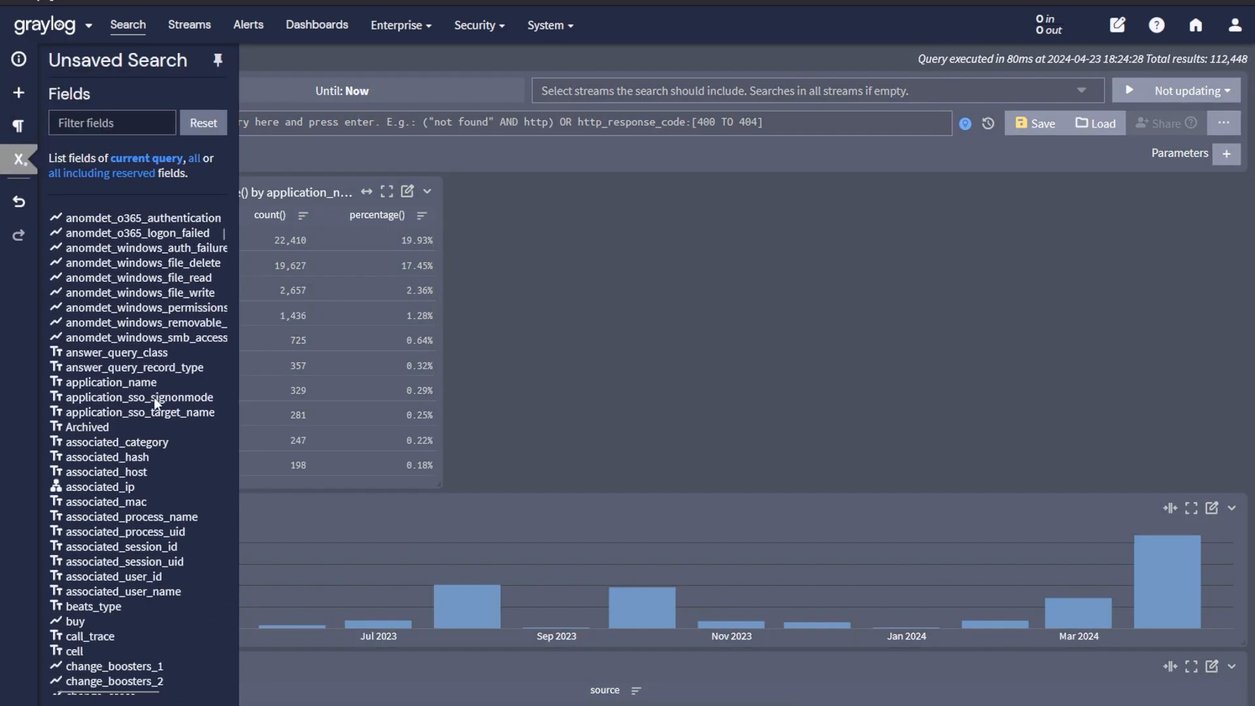
scroll(156, 398, down, 3)
Duplicate the application_name top values table and place the copy beside the original
click(606, 345)
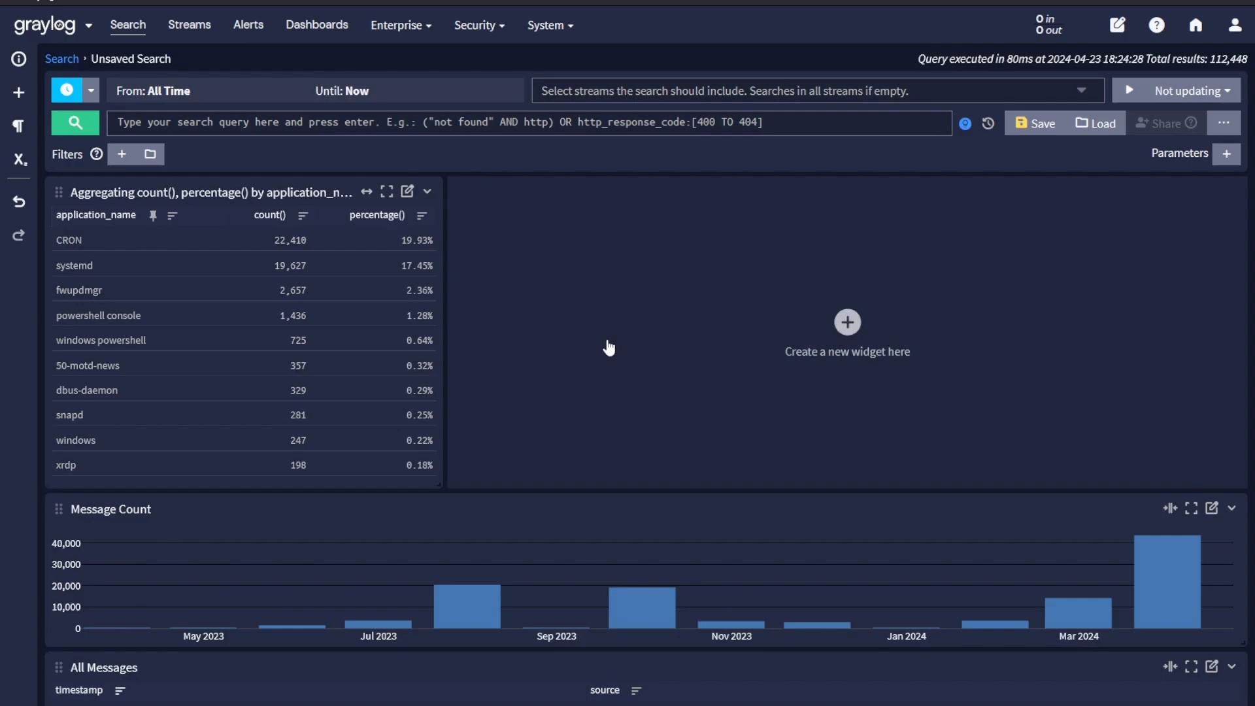
click(426, 192)
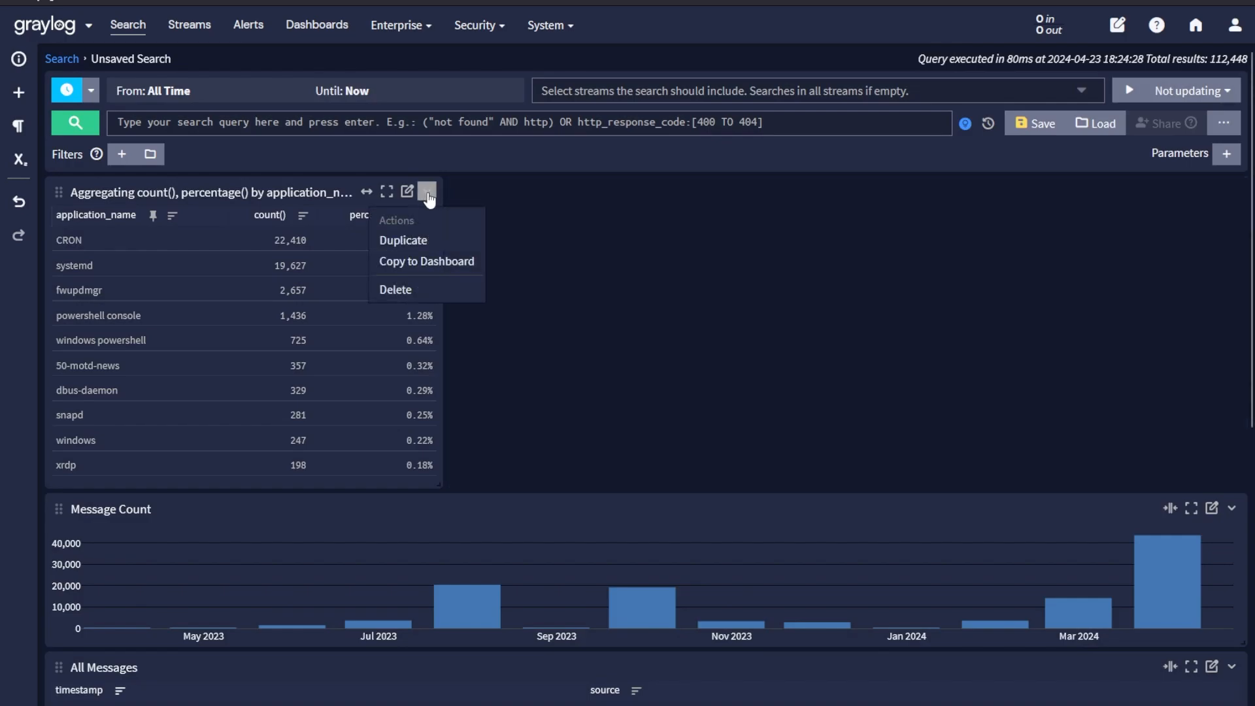
click(403, 240)
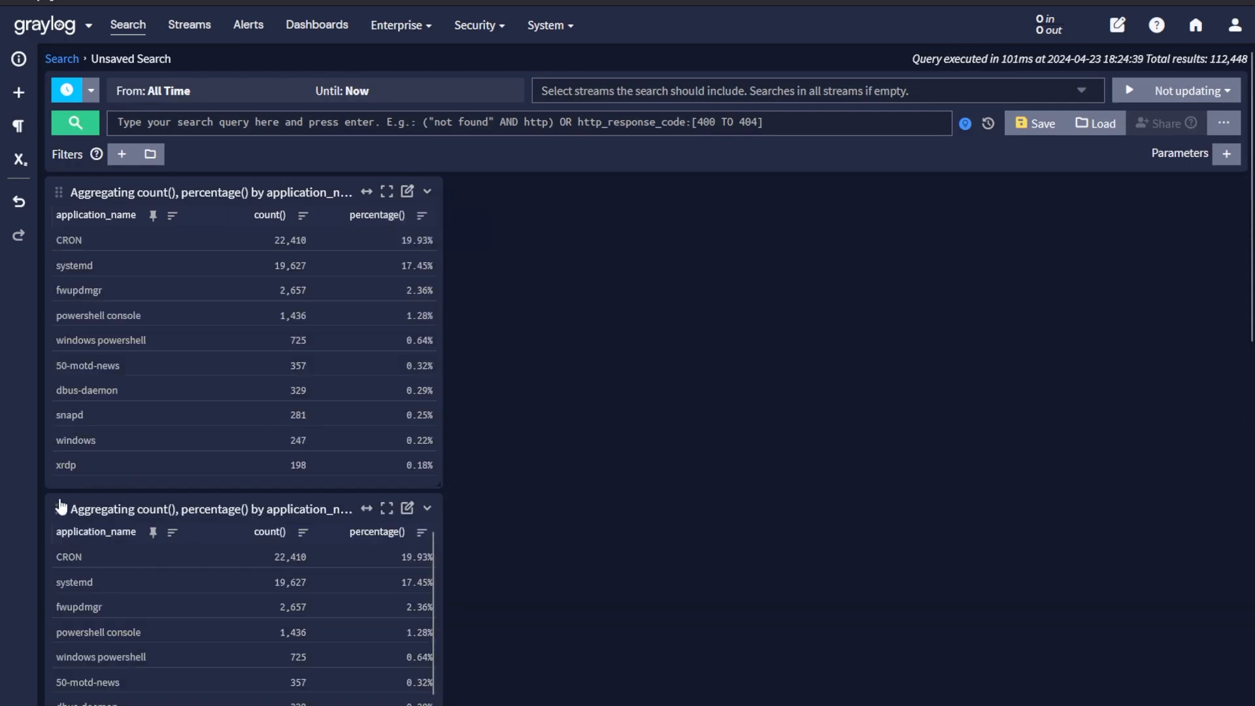
drag(57, 509, 466, 191)
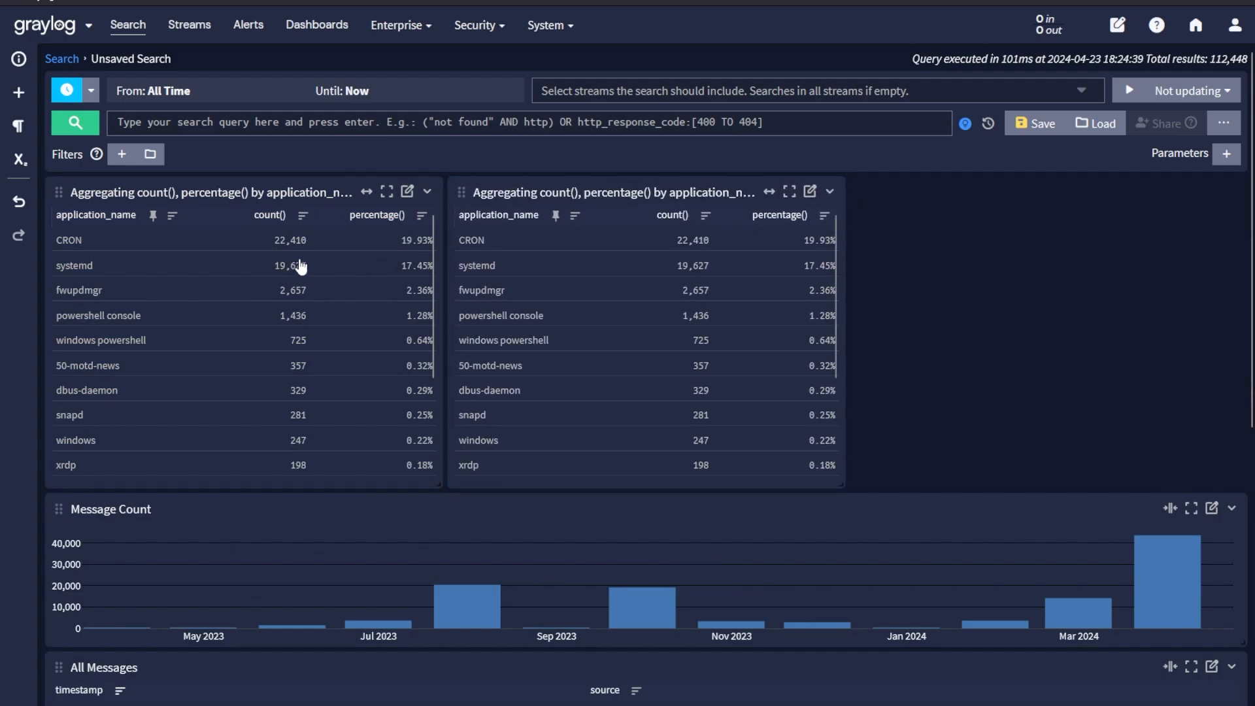
Edit the copy: remove the Count metric and display percentages as a bar chart
click(807, 193)
scroll(117, 440, down, 3)
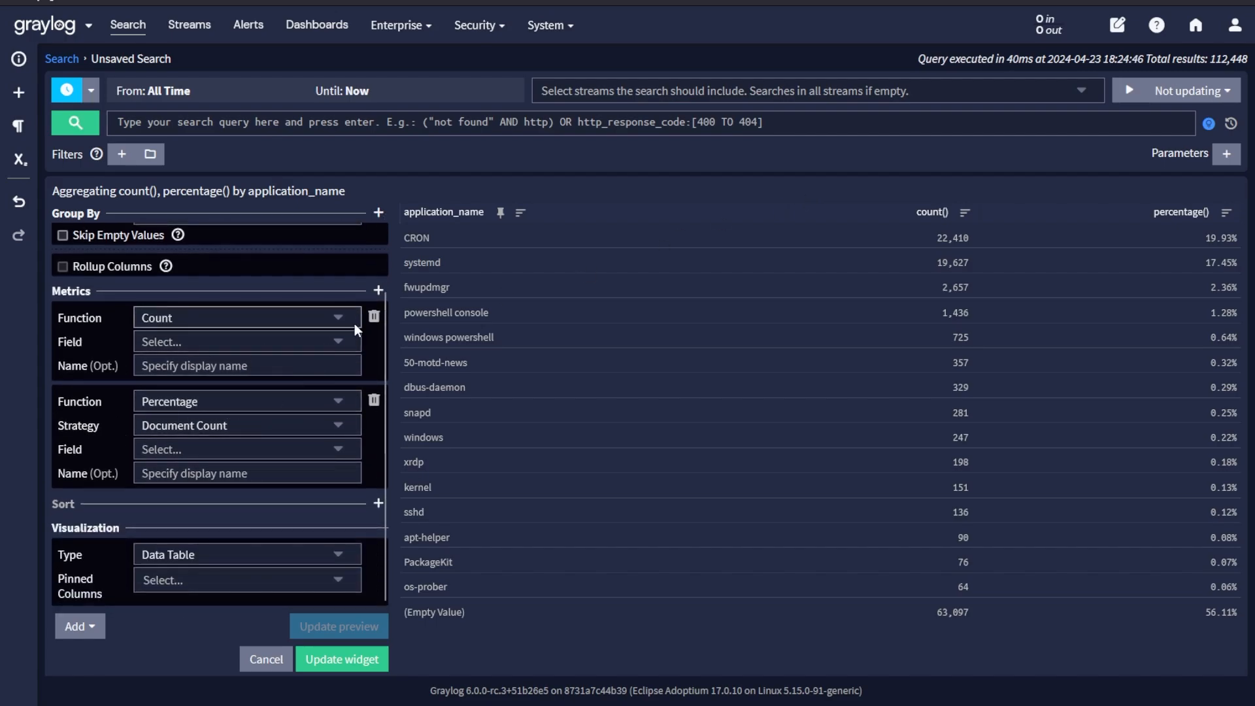
click(373, 316)
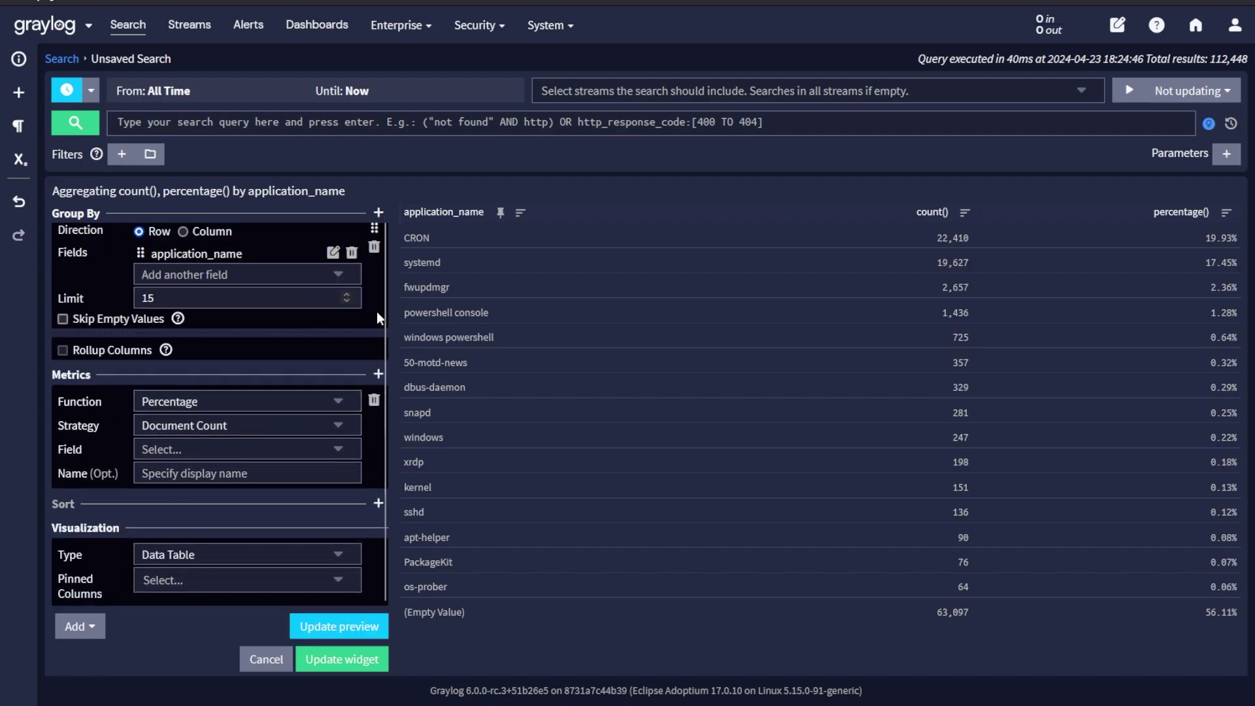
click(287, 554)
click(242, 615)
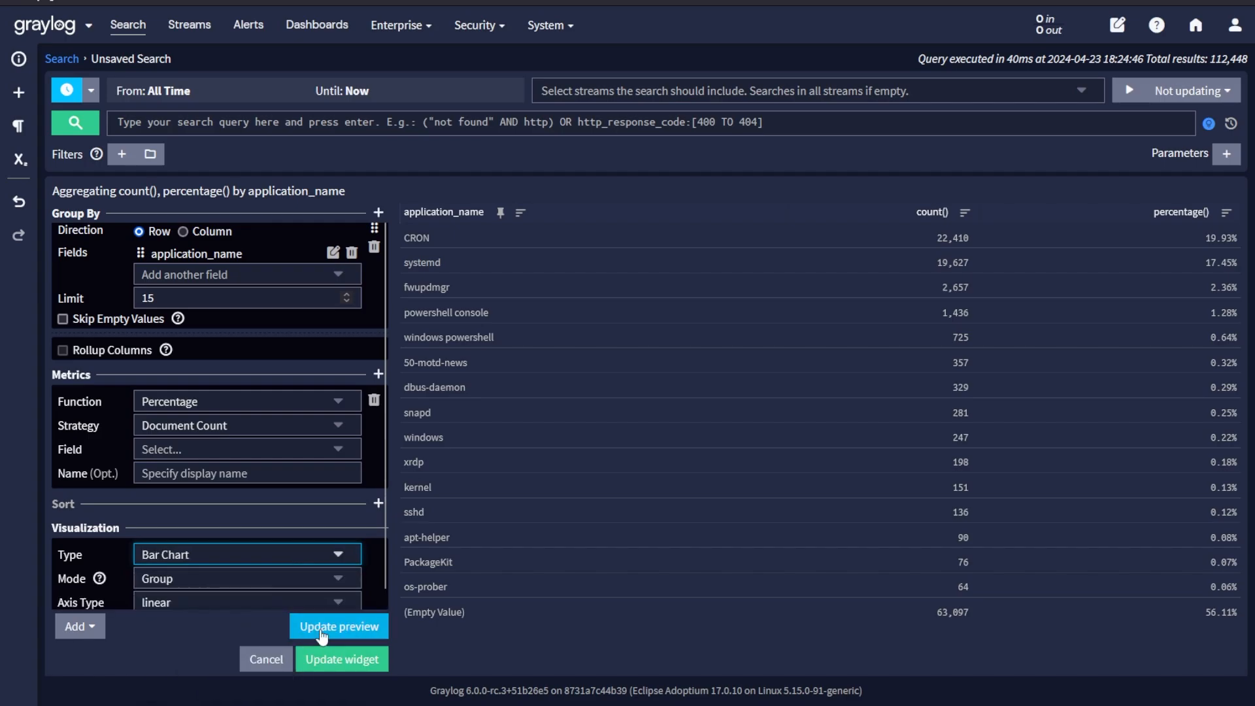
click(338, 627)
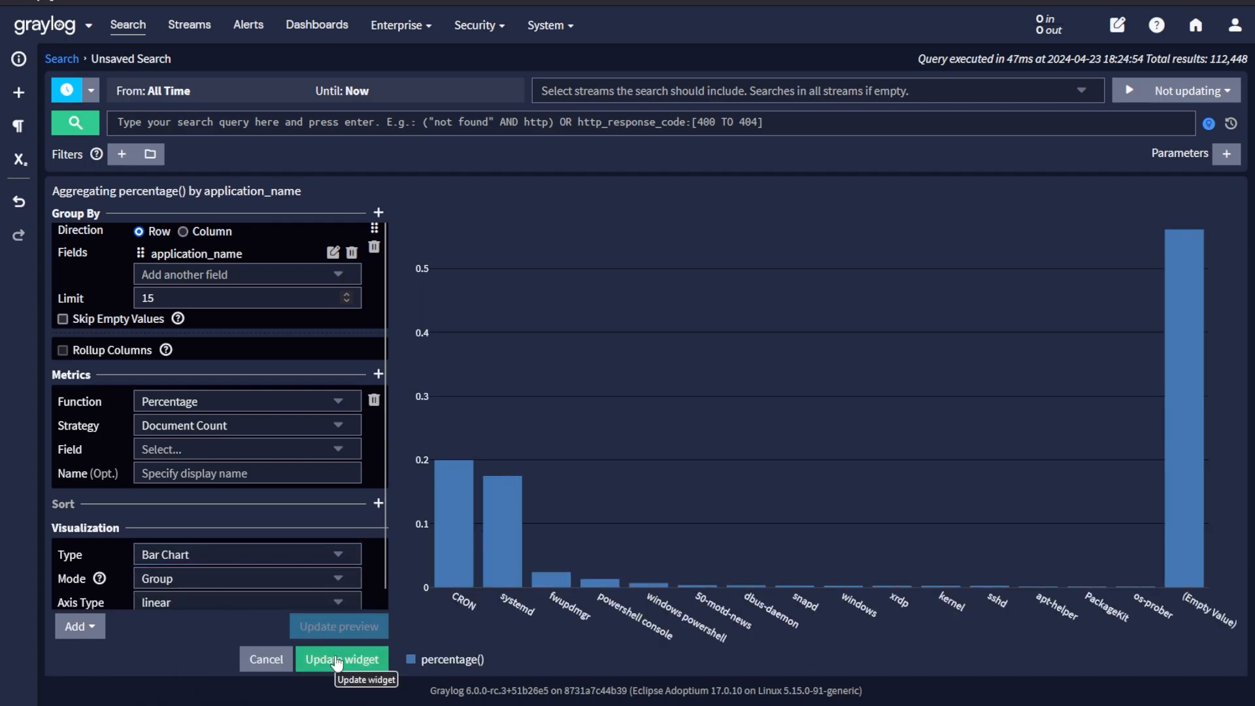
click(336, 659)
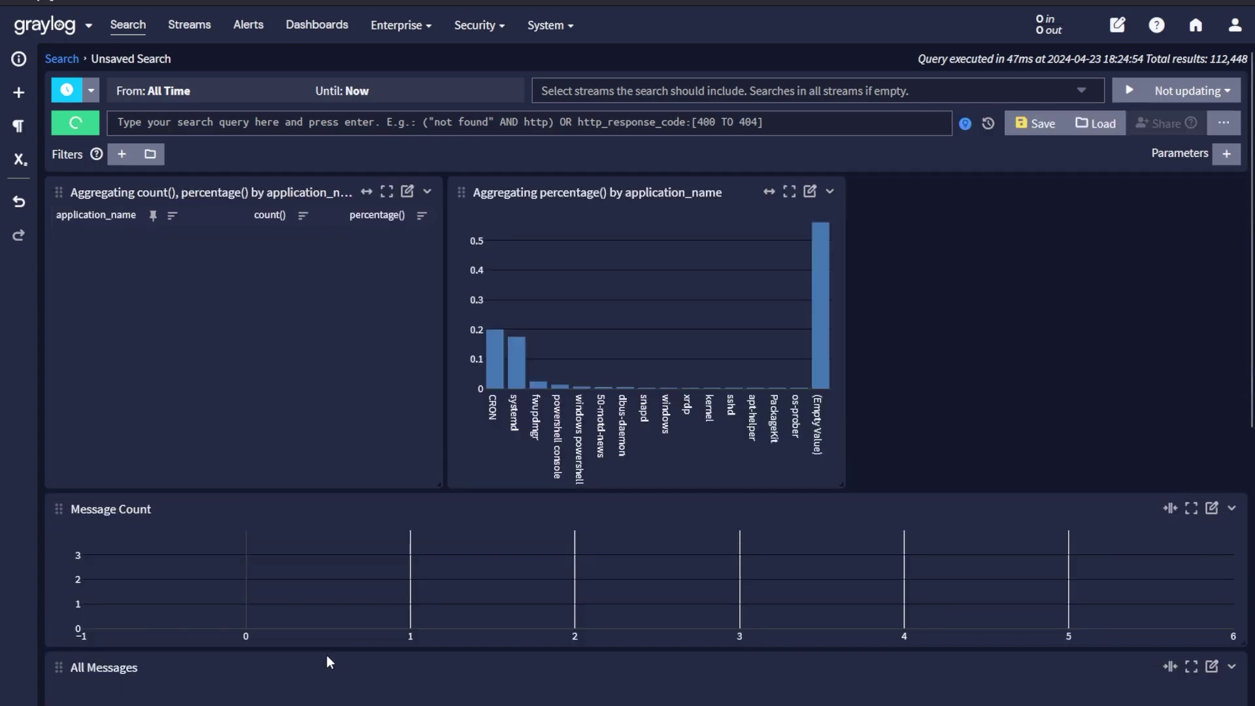
Duplicate the percentage bar chart, then turn the original into a pie chart
click(829, 192)
click(830, 241)
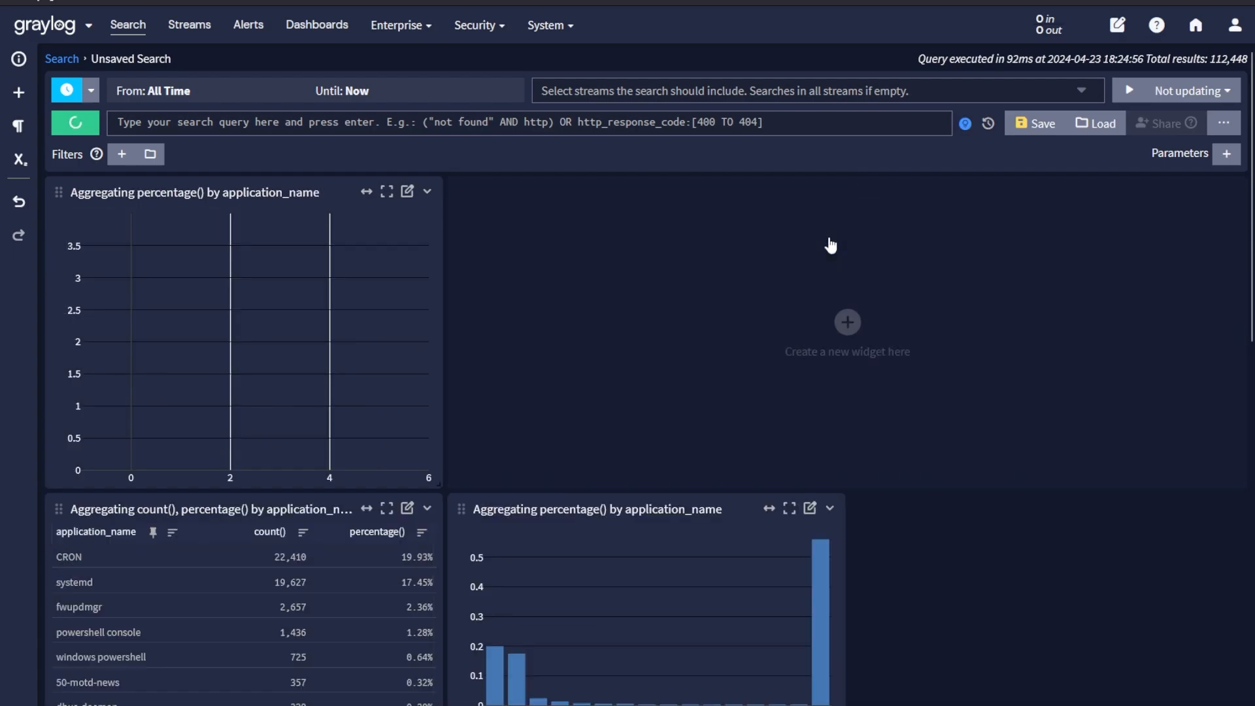
scroll(583, 536, down, 1)
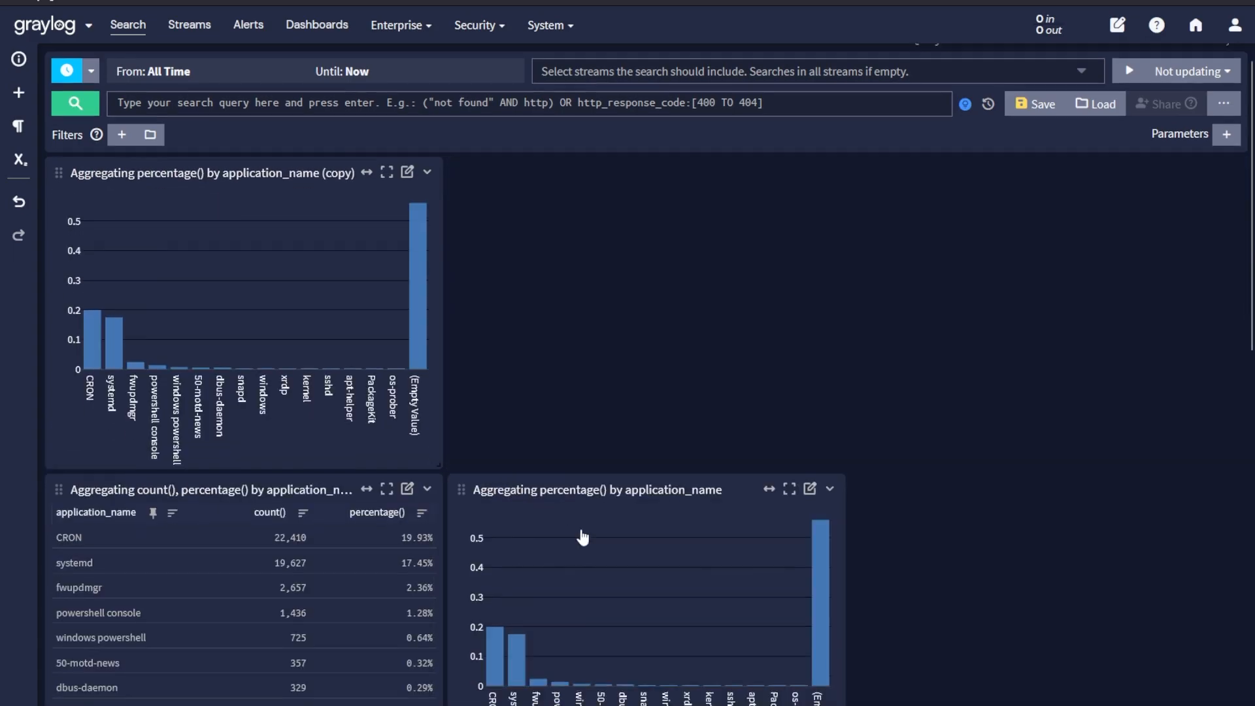
scroll(582, 537, down, 3)
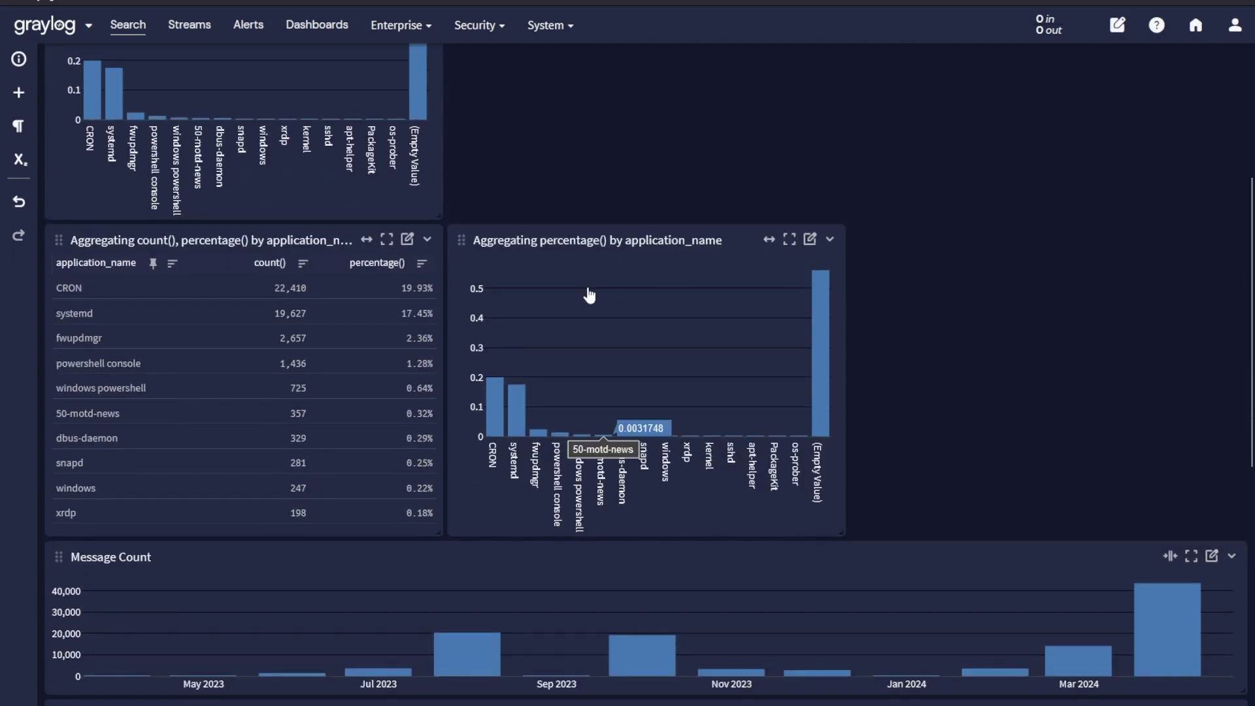
click(810, 240)
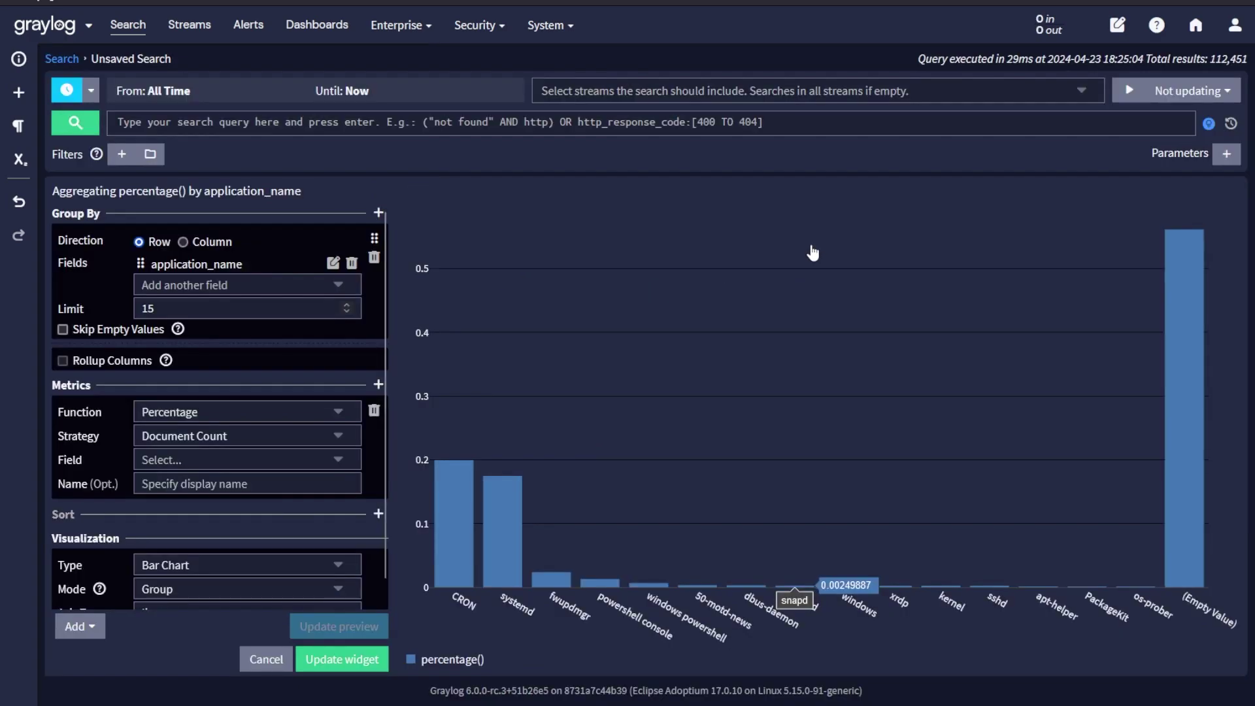
click(226, 566)
scroll(221, 659, down, 2)
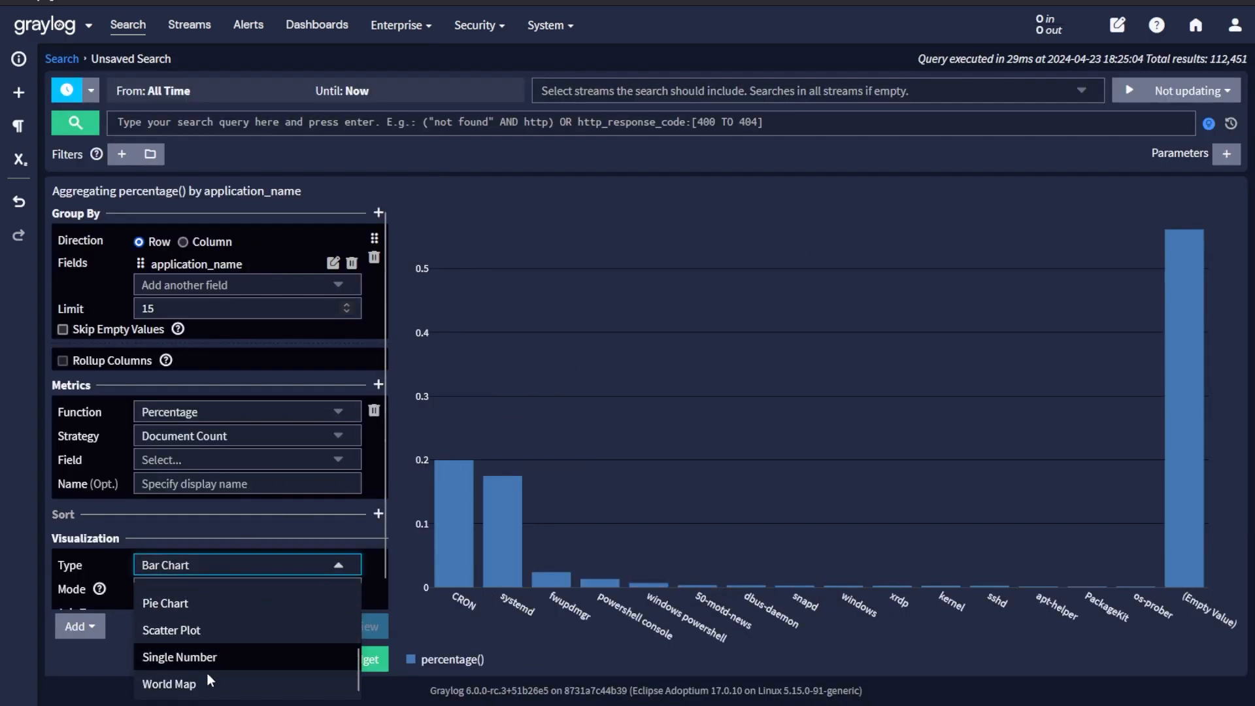
click(200, 605)
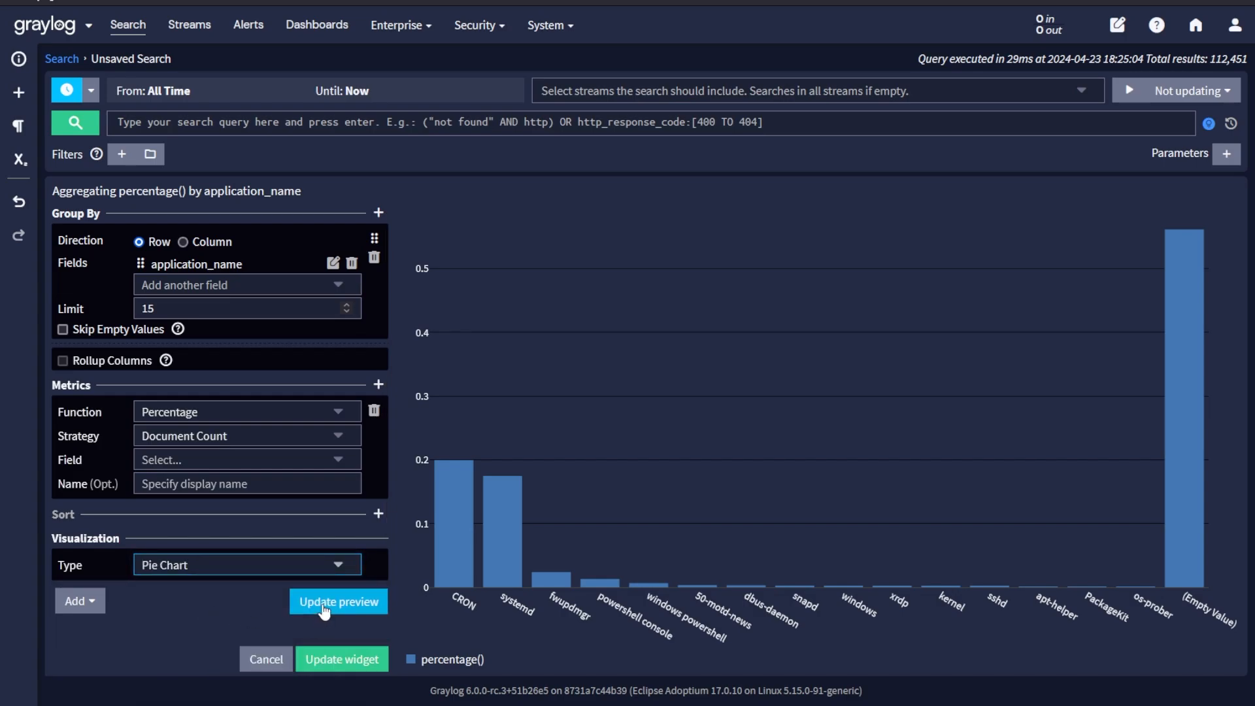
click(326, 604)
click(342, 659)
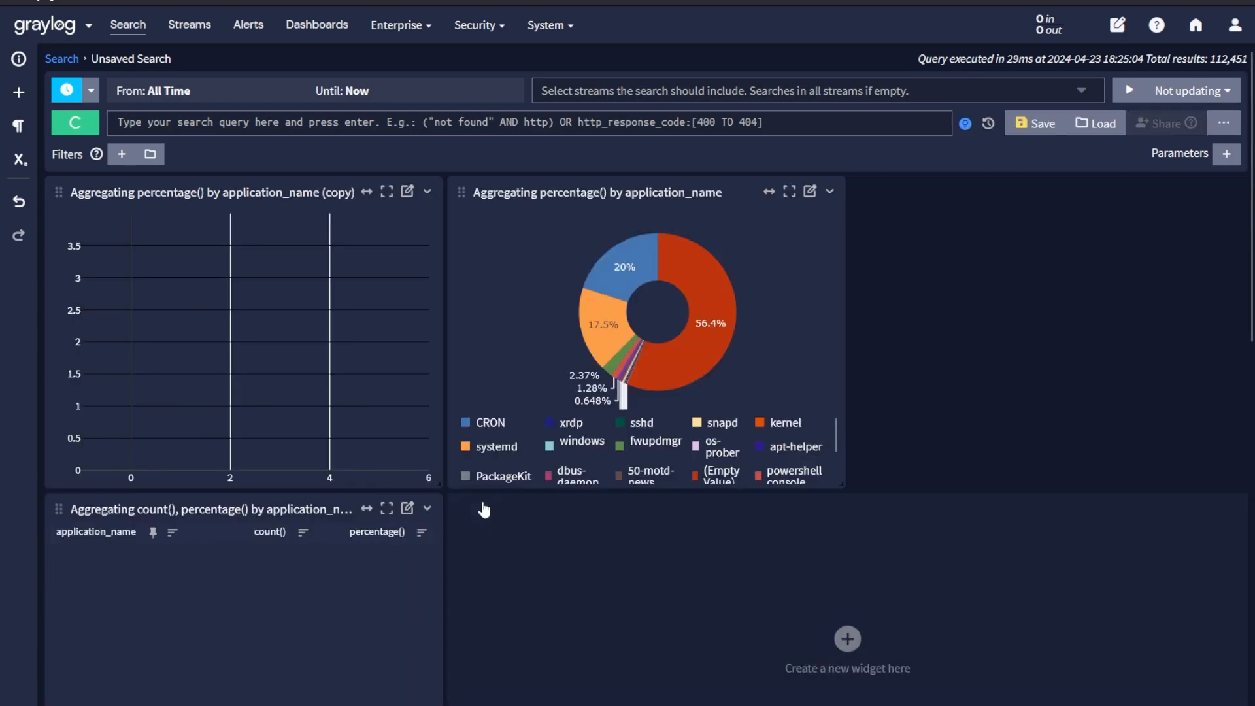
scroll(480, 491, down, 5)
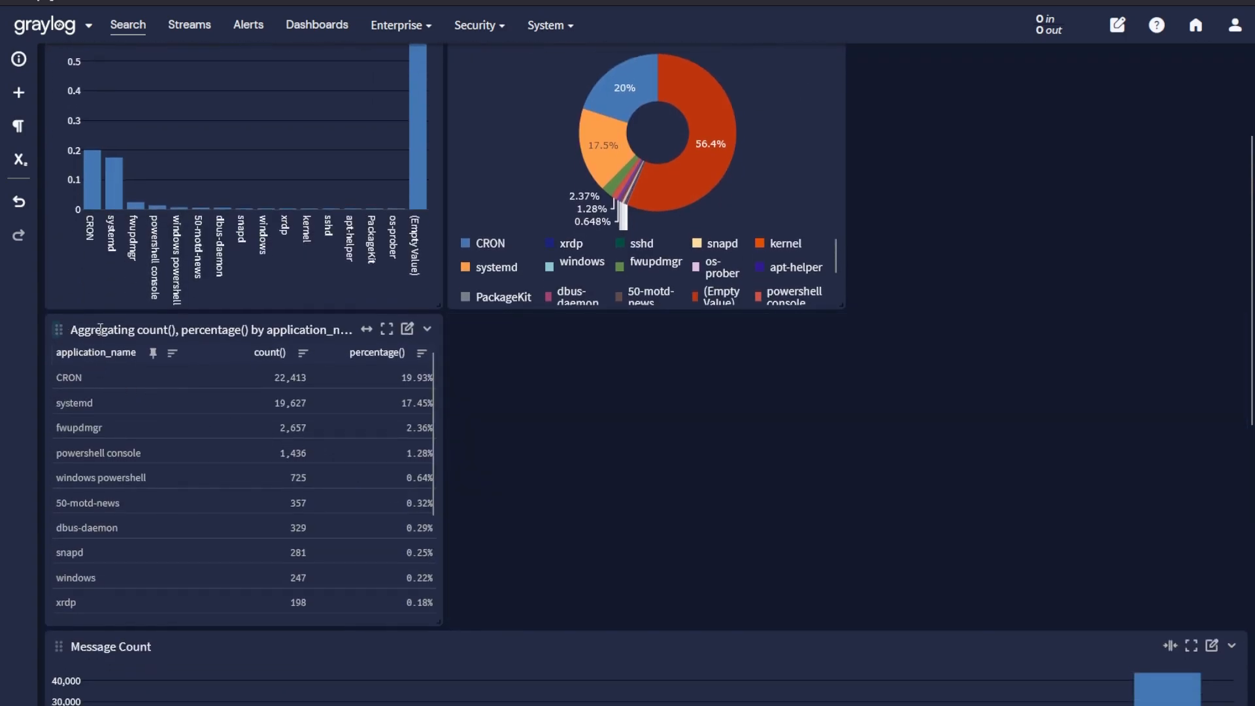
Move the counts table beside the pie chart, dismiss the save prompt and show more search actions
mouse_move(72, 330)
mouse_down()
mouse_move(67, 350)
mouse_move(869, 173)
mouse_up()
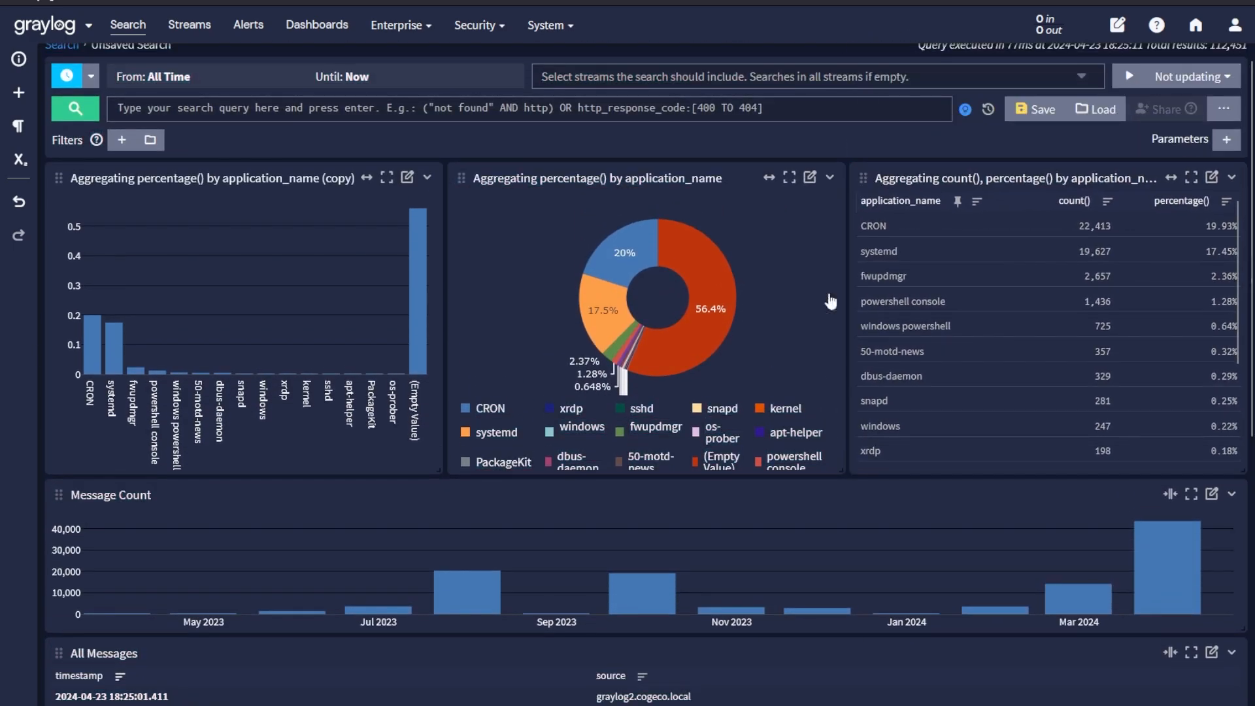
click(1038, 110)
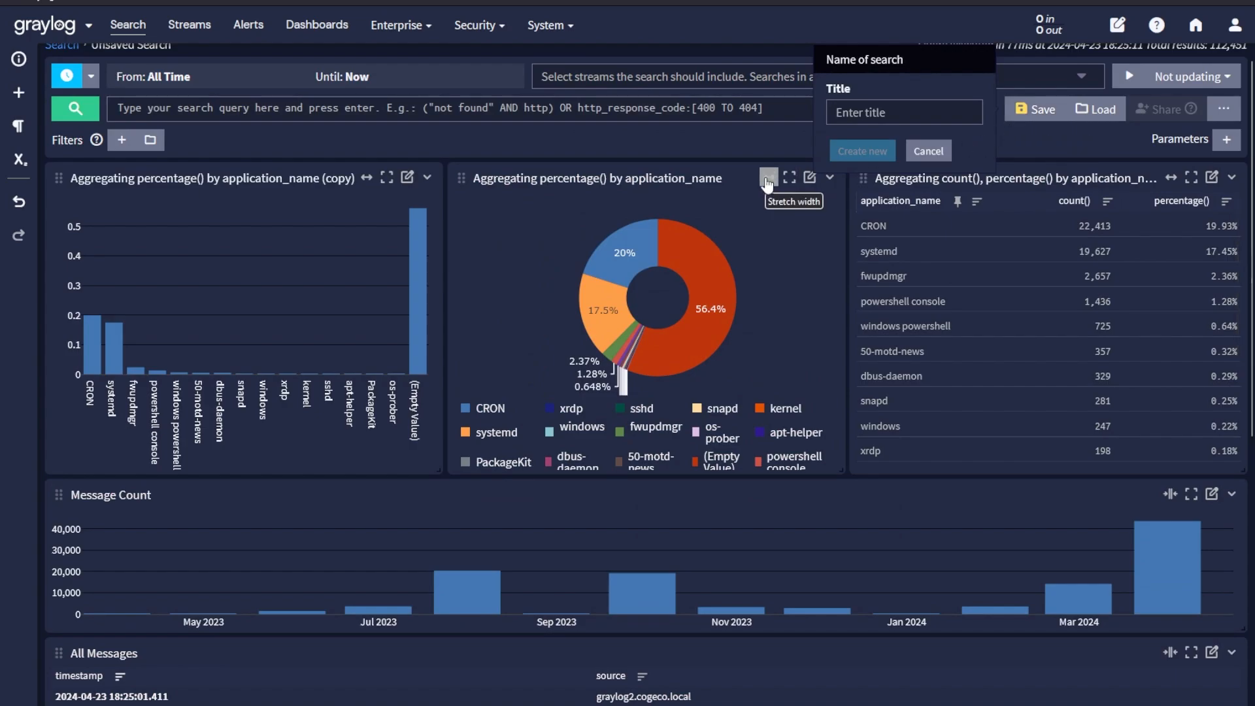
click(928, 151)
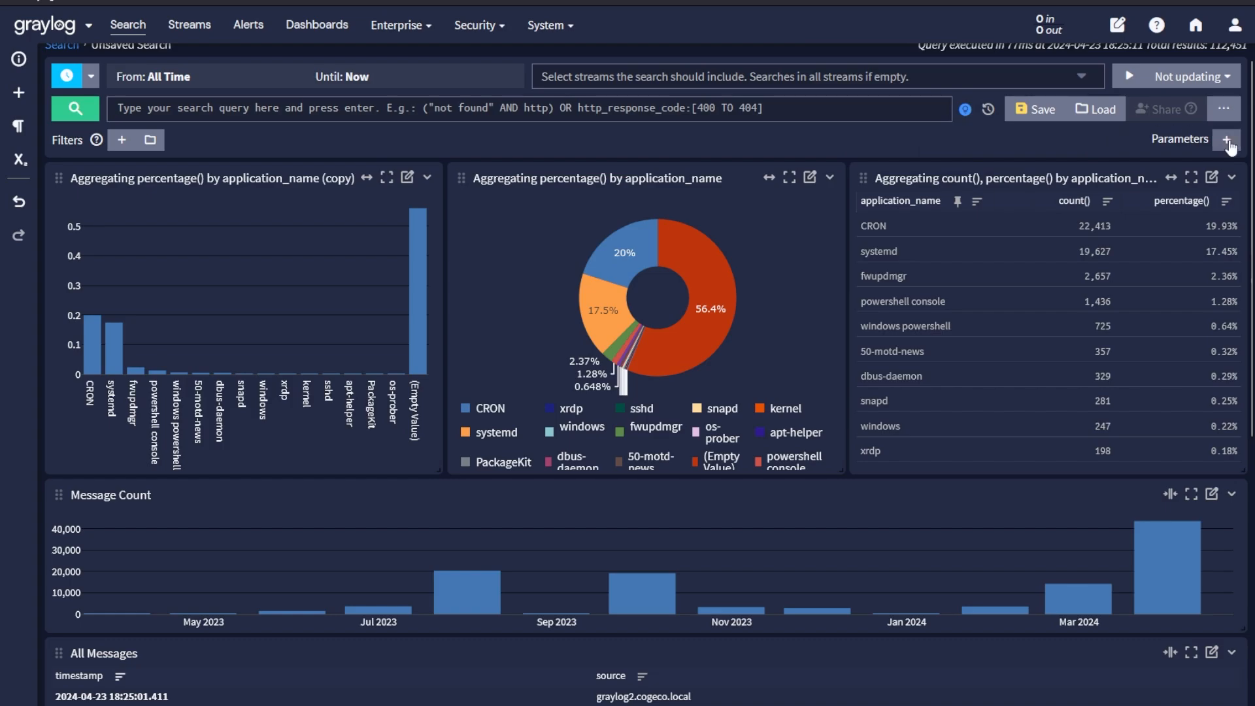
click(1223, 109)
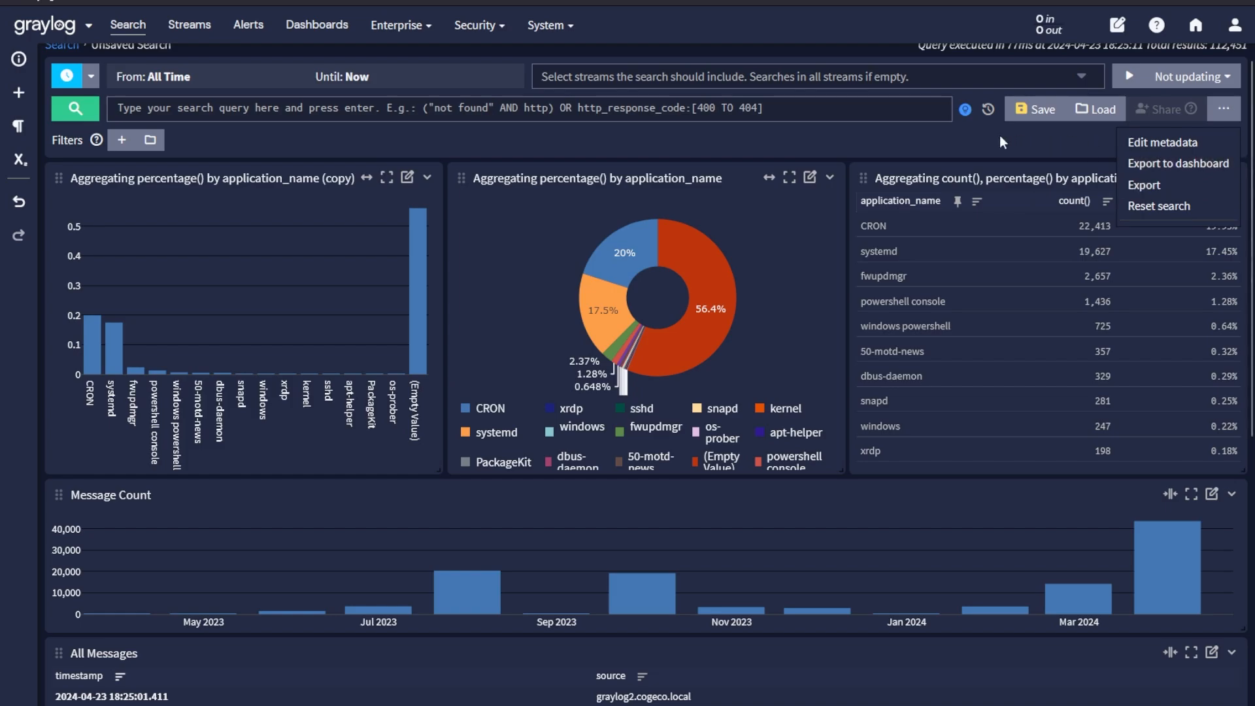
click(1095, 109)
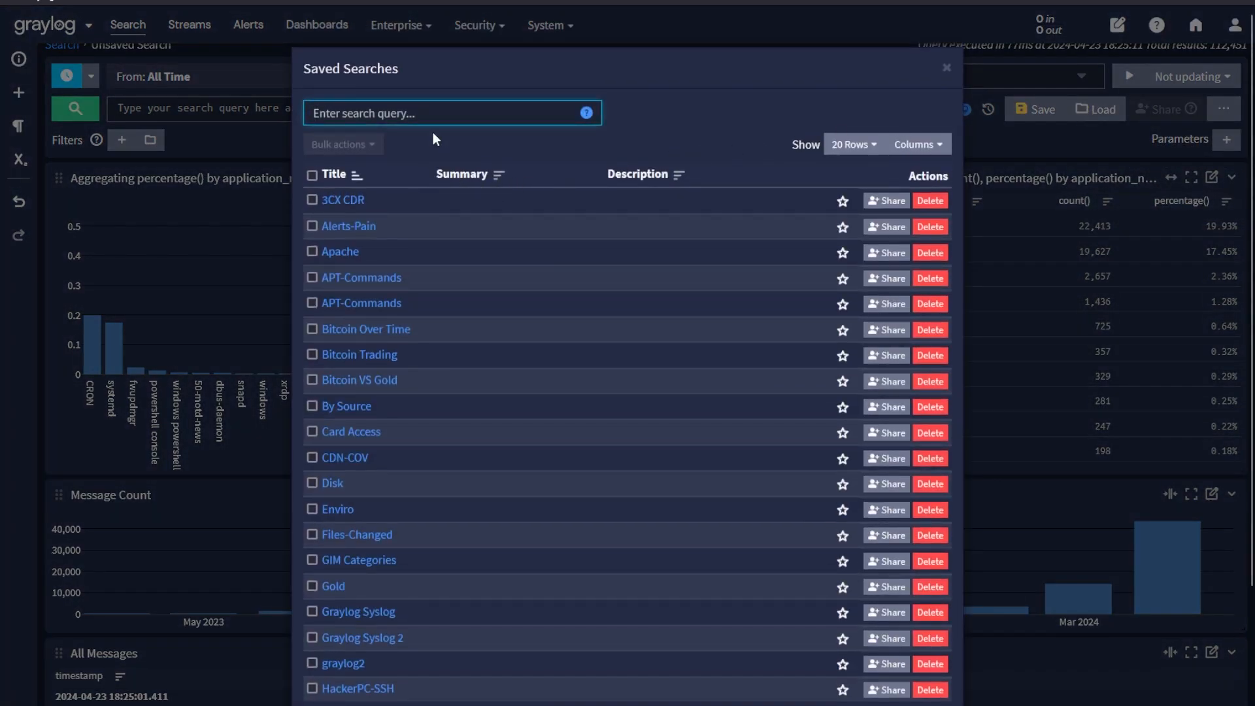
click(416, 112)
text(sys)
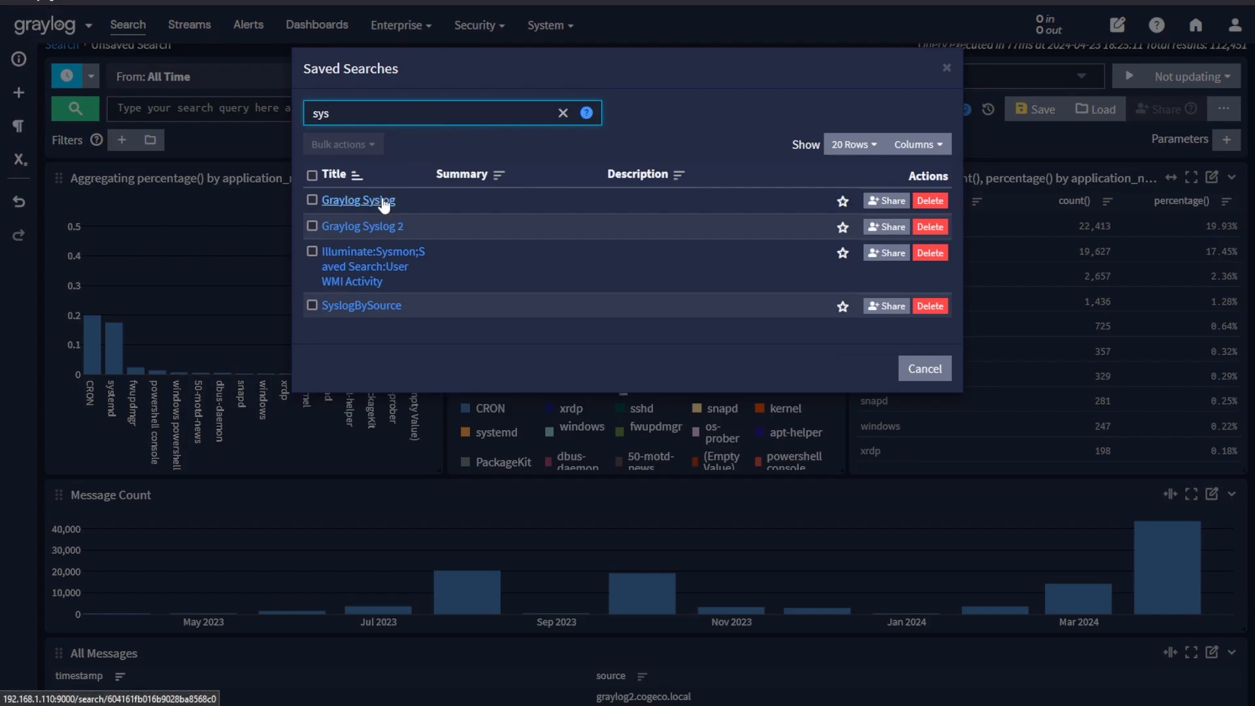
click(358, 200)
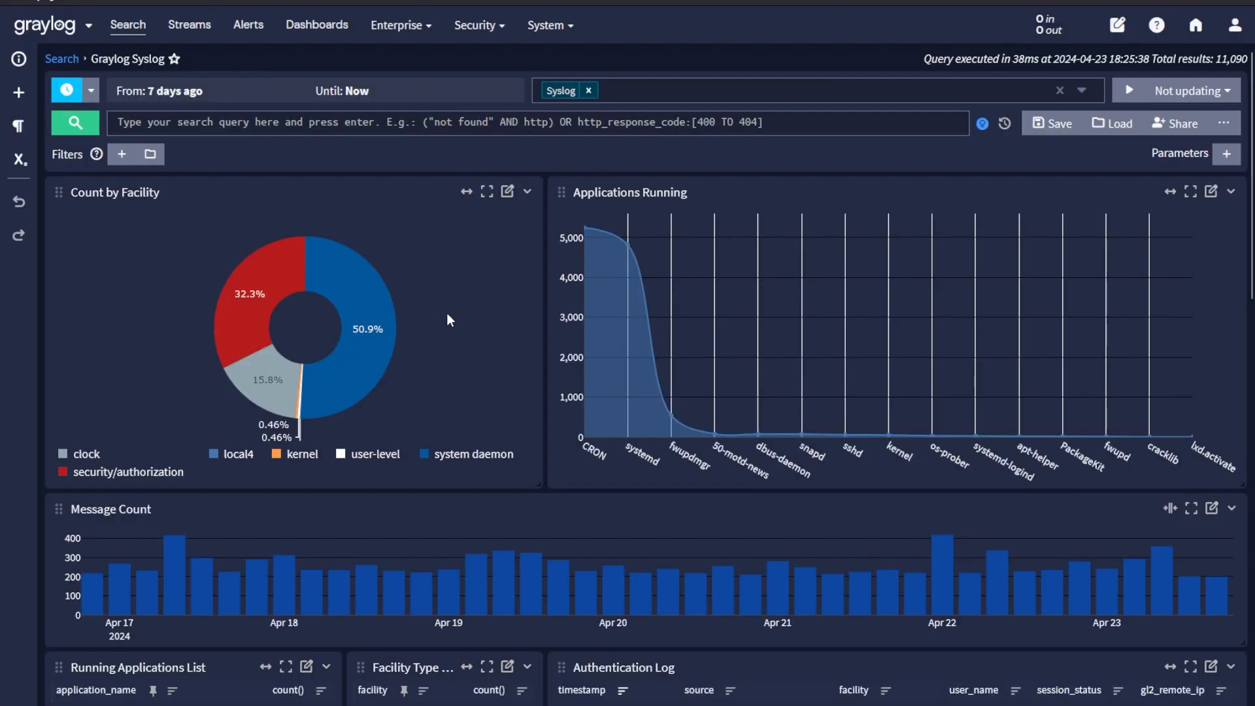
scroll(726, 279, down, 2)
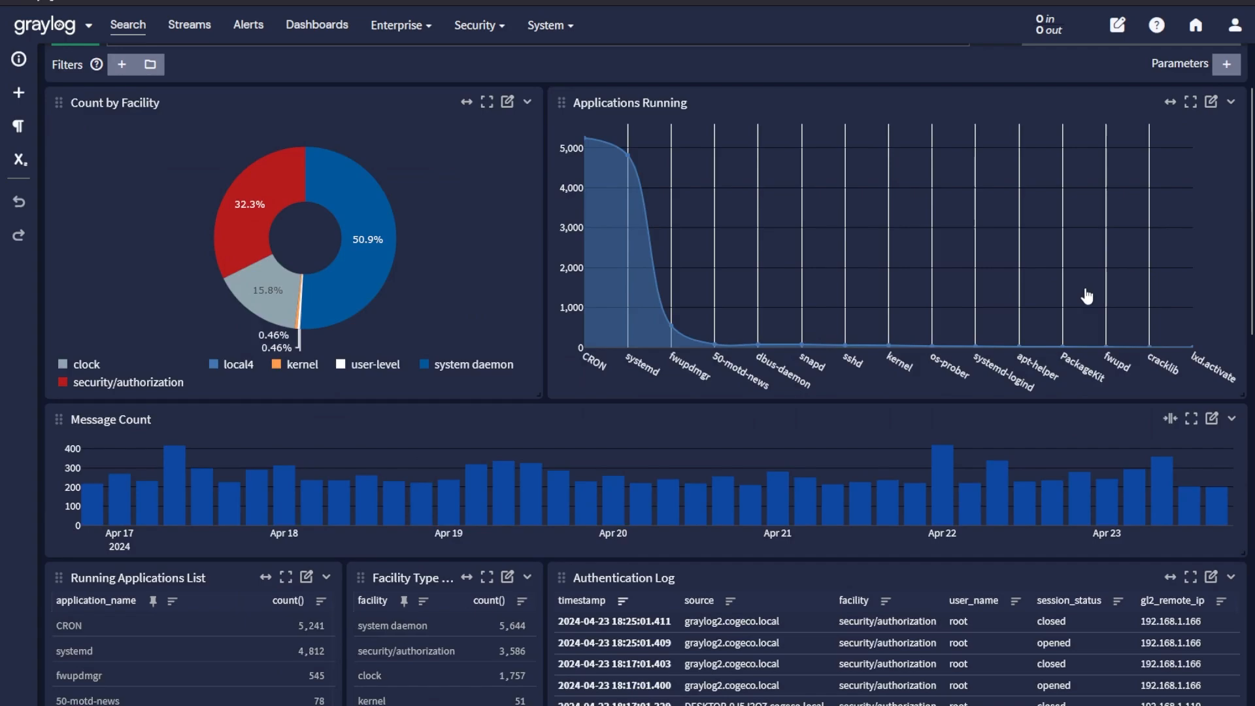
scroll(627, 294, up, 2)
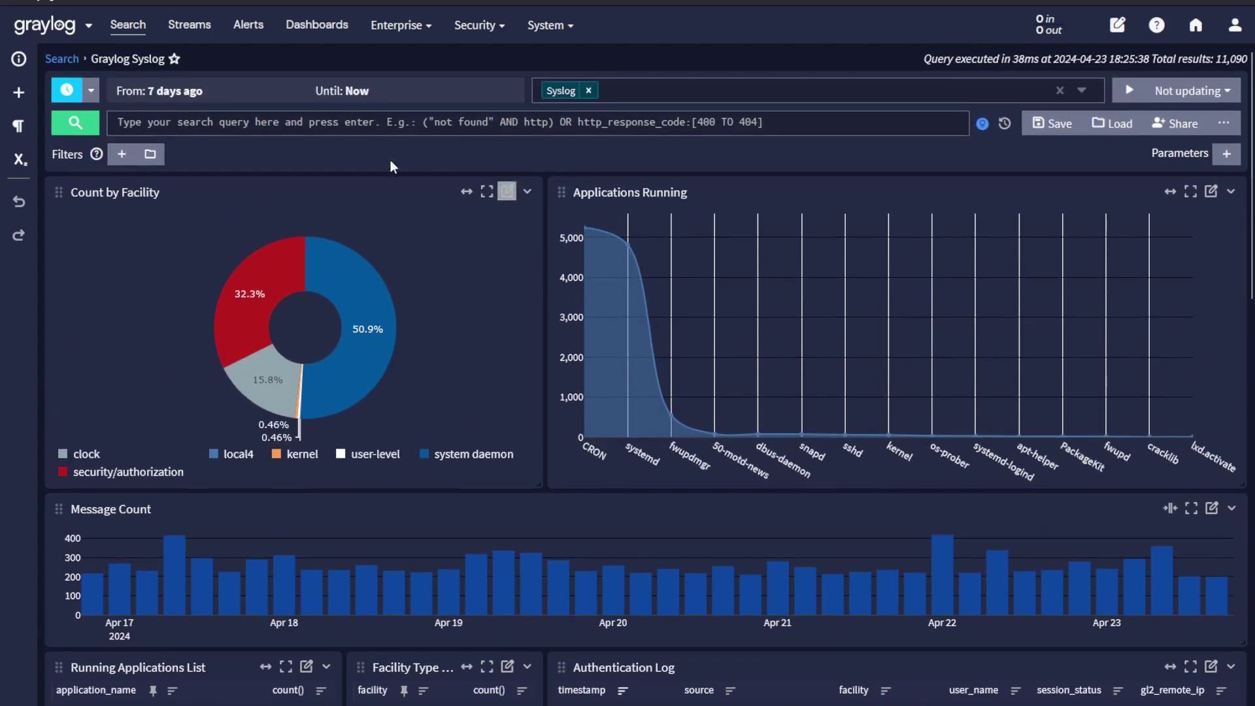
click(301, 121)
text(user_name)
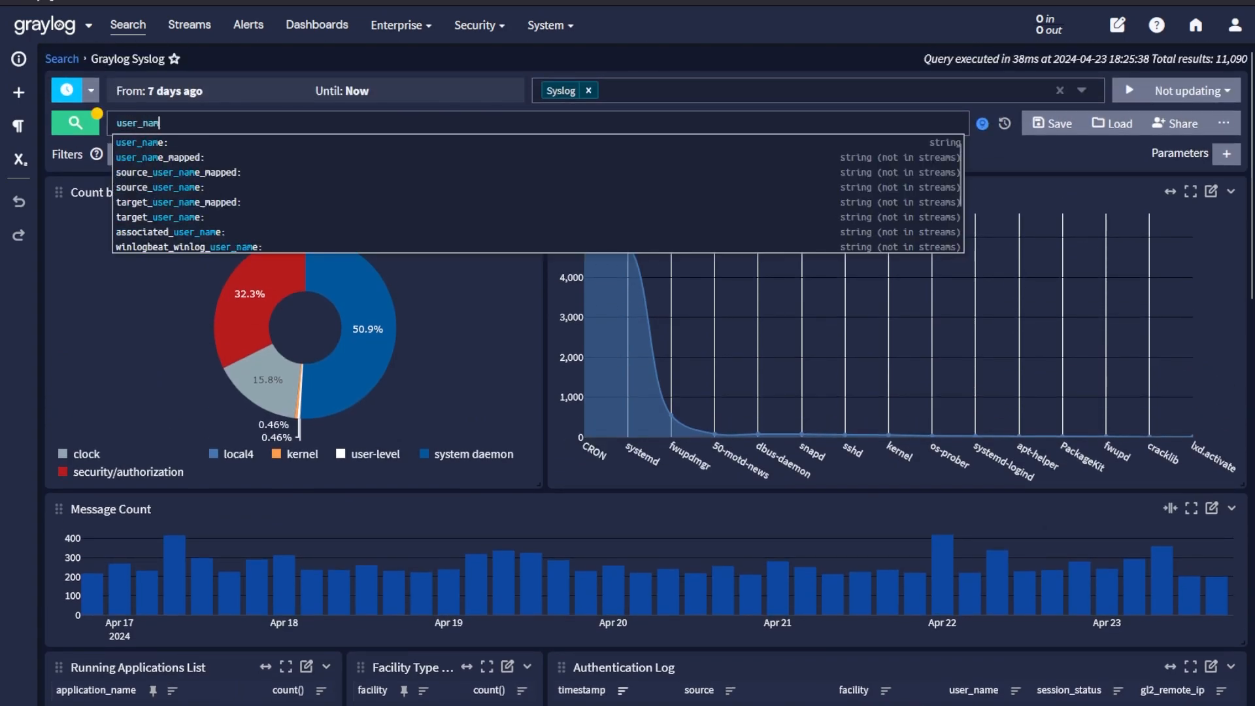
text(: jdarr)
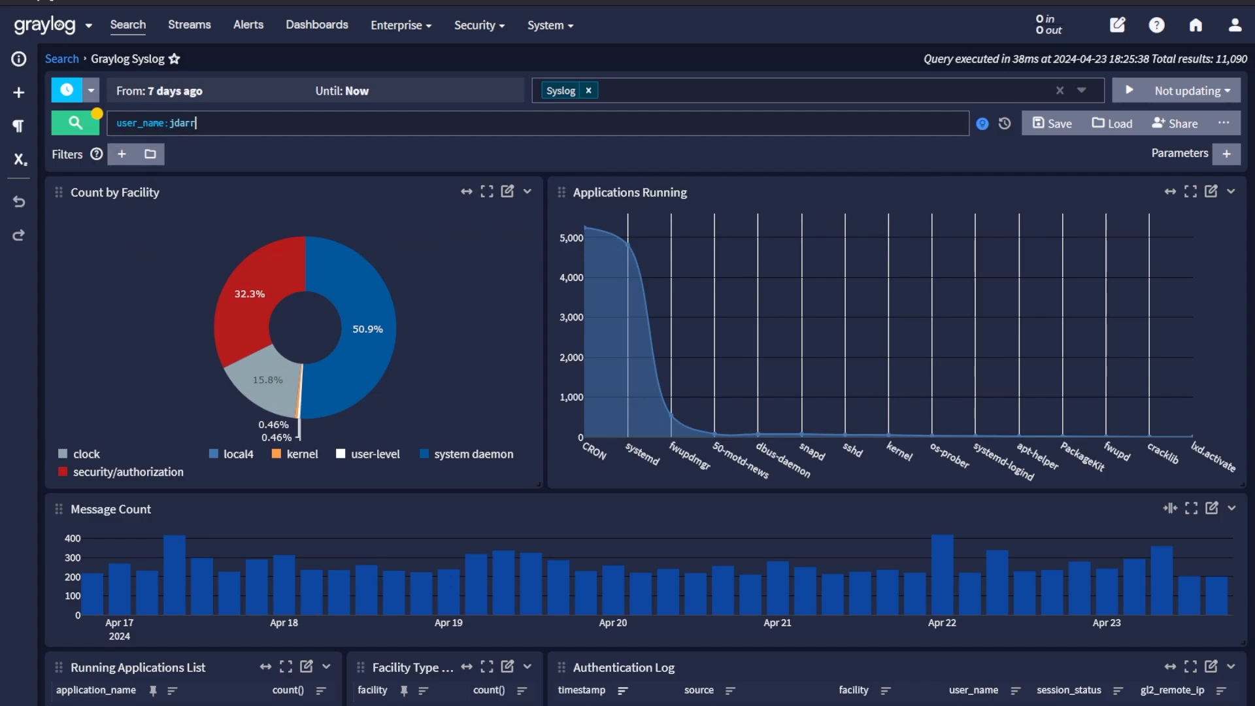
click(75, 123)
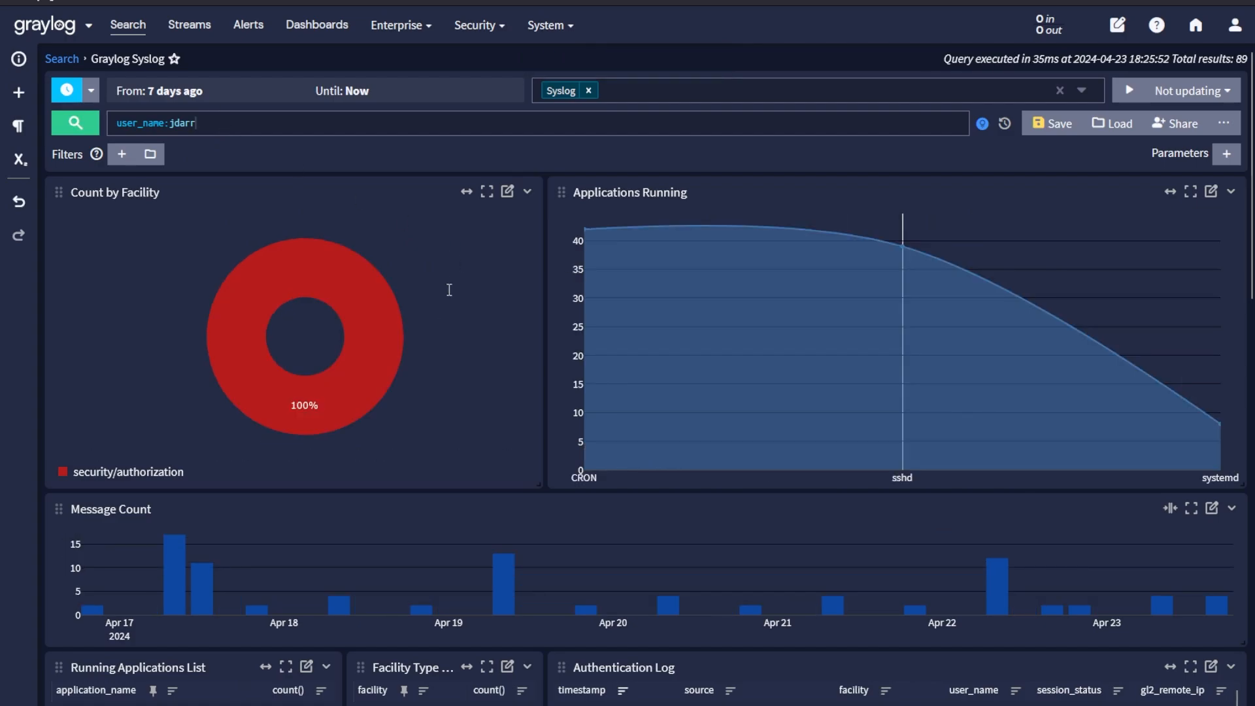
scroll(440, 397, down, 4)
scroll(441, 398, down, 4)
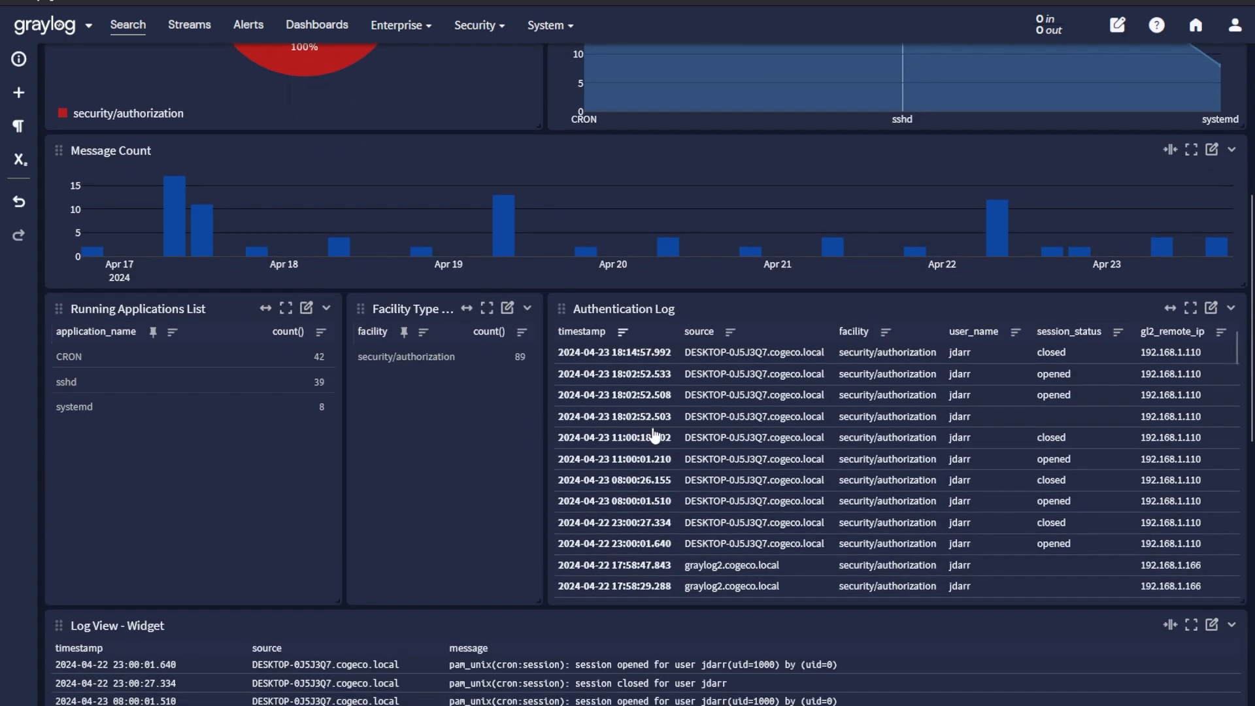
scroll(1156, 432, down, 5)
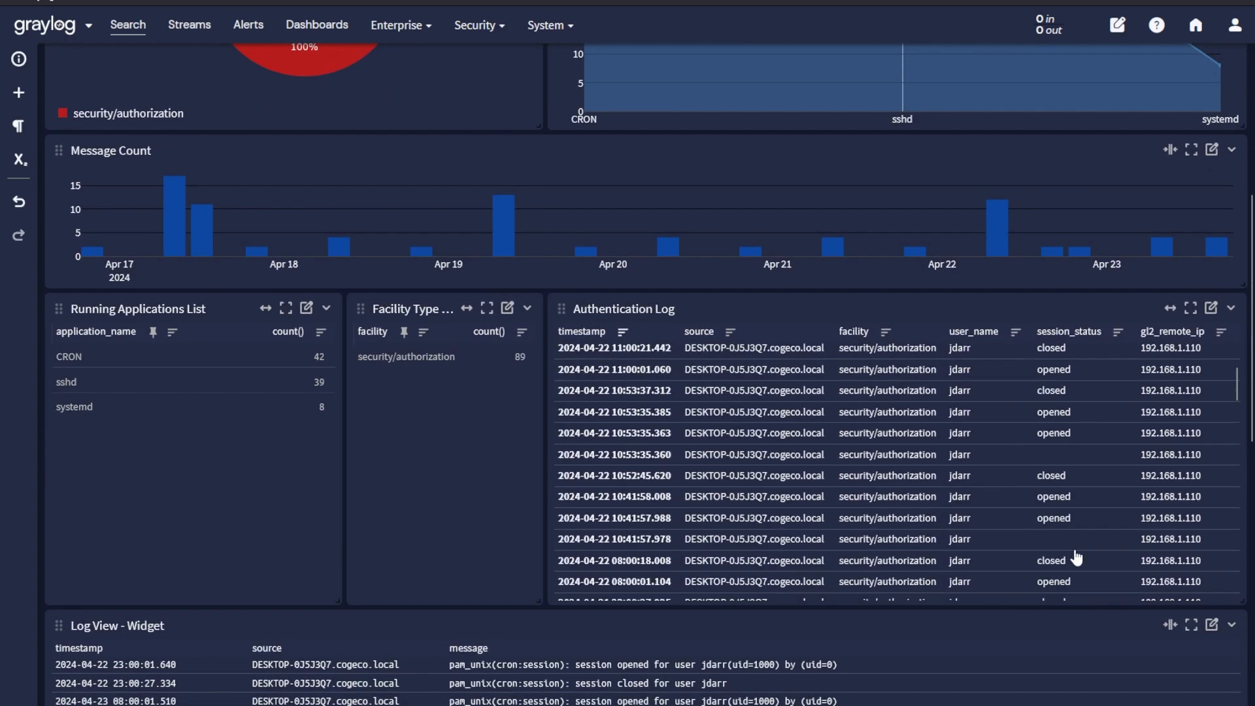
scroll(1121, 675, up, 5)
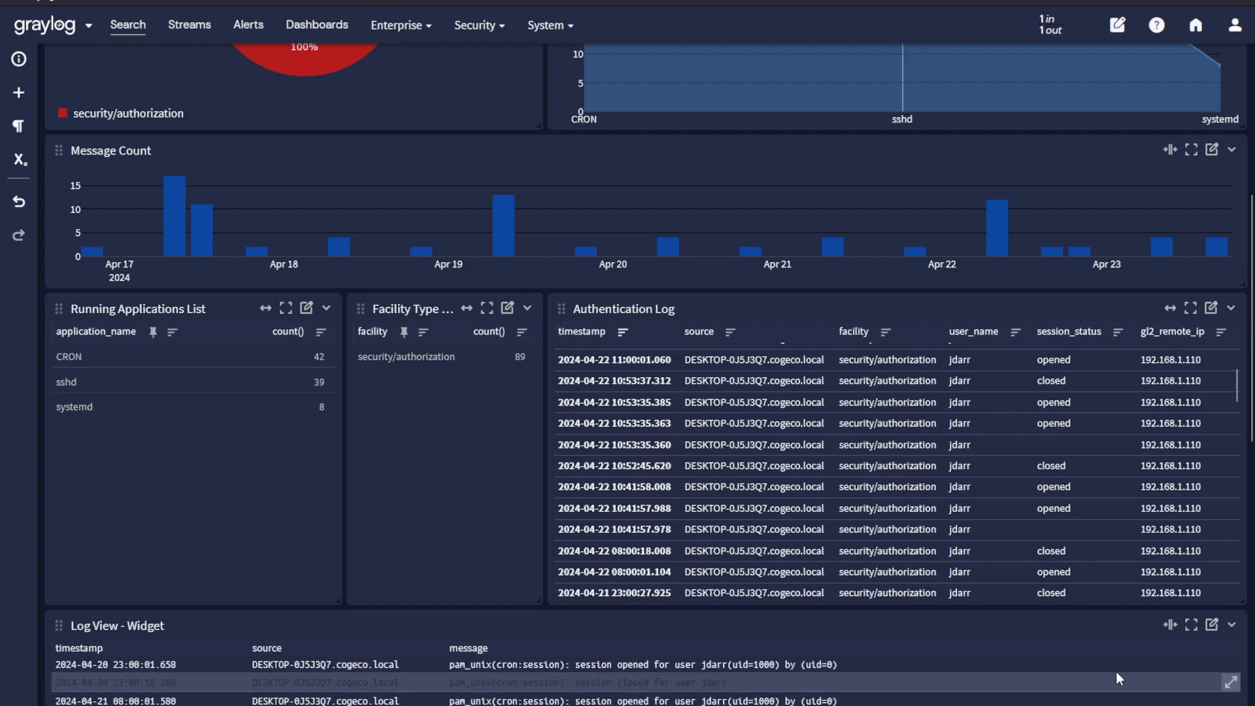
scroll(986, 158, up, 8)
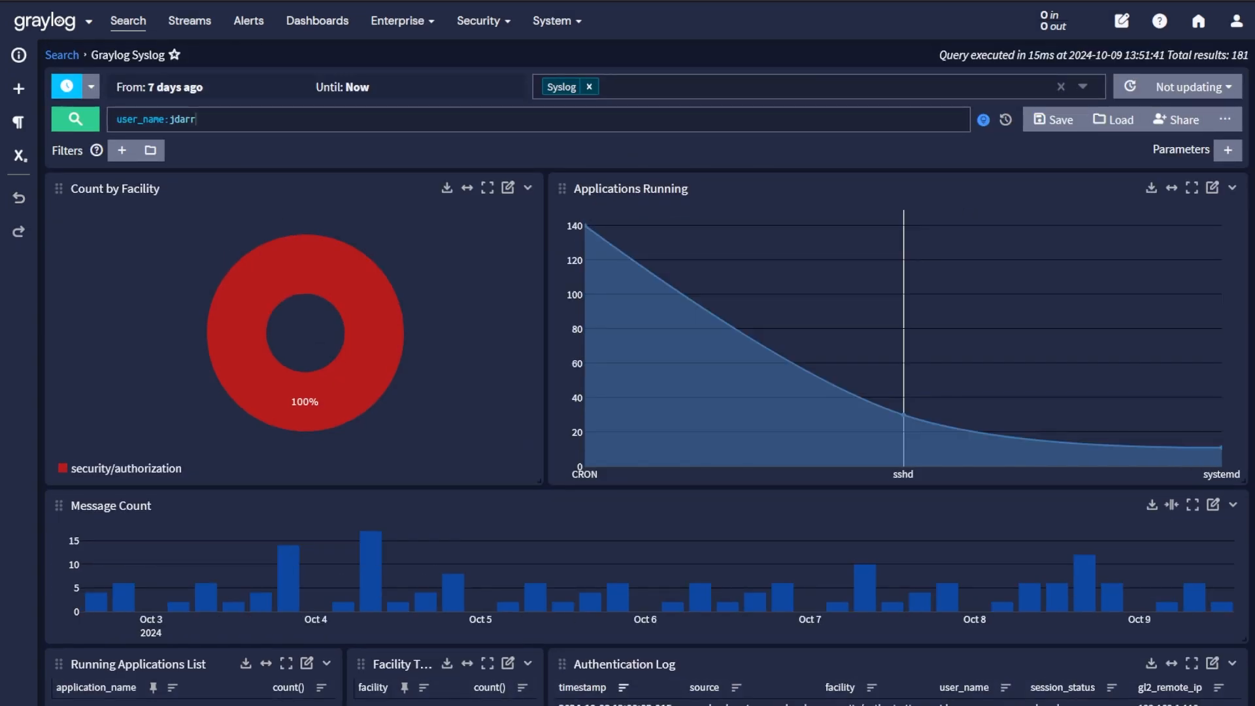
Open the Syslog Dashboard Report from Enterprise > Reports for editing and check its time zones
click(402, 21)
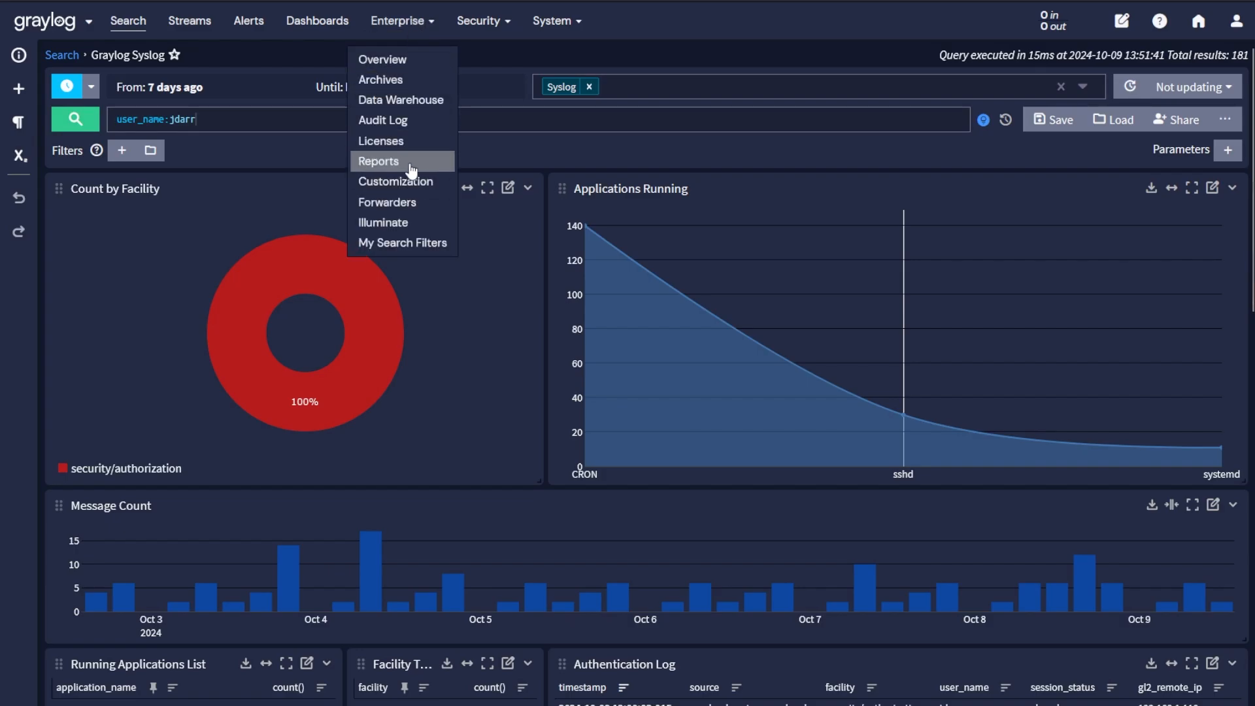
click(411, 165)
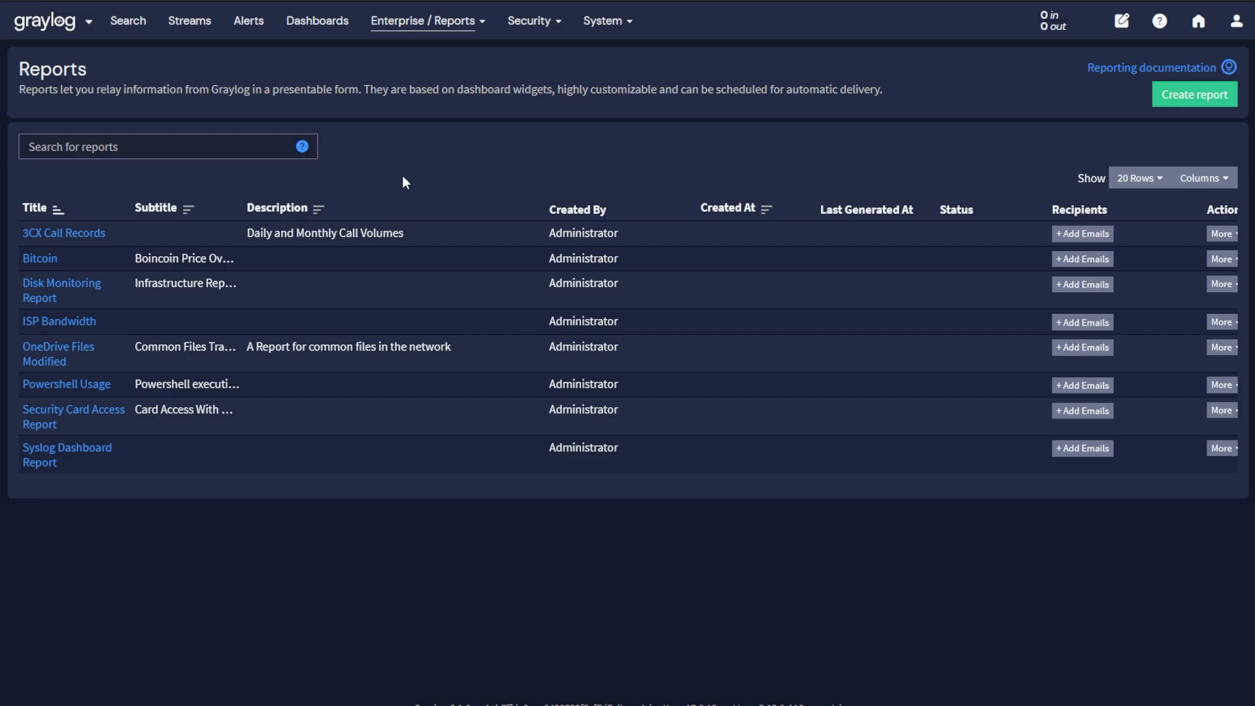
mouse_move(94, 462)
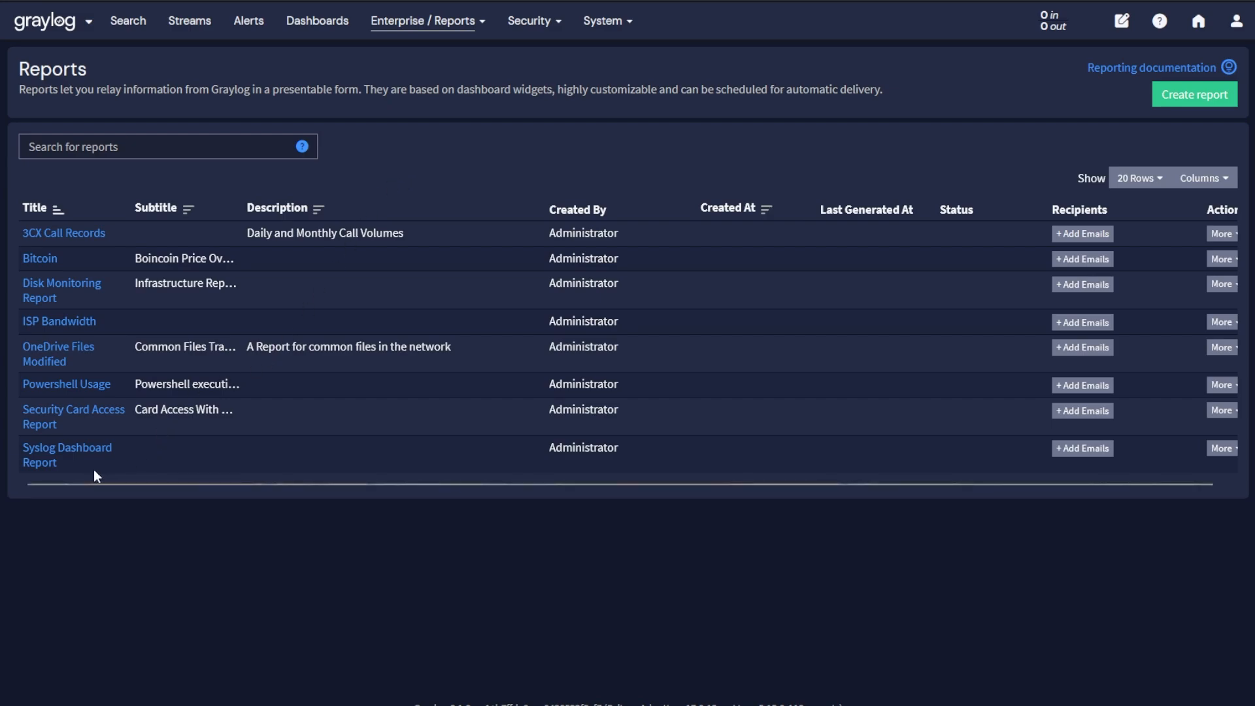
click(44, 461)
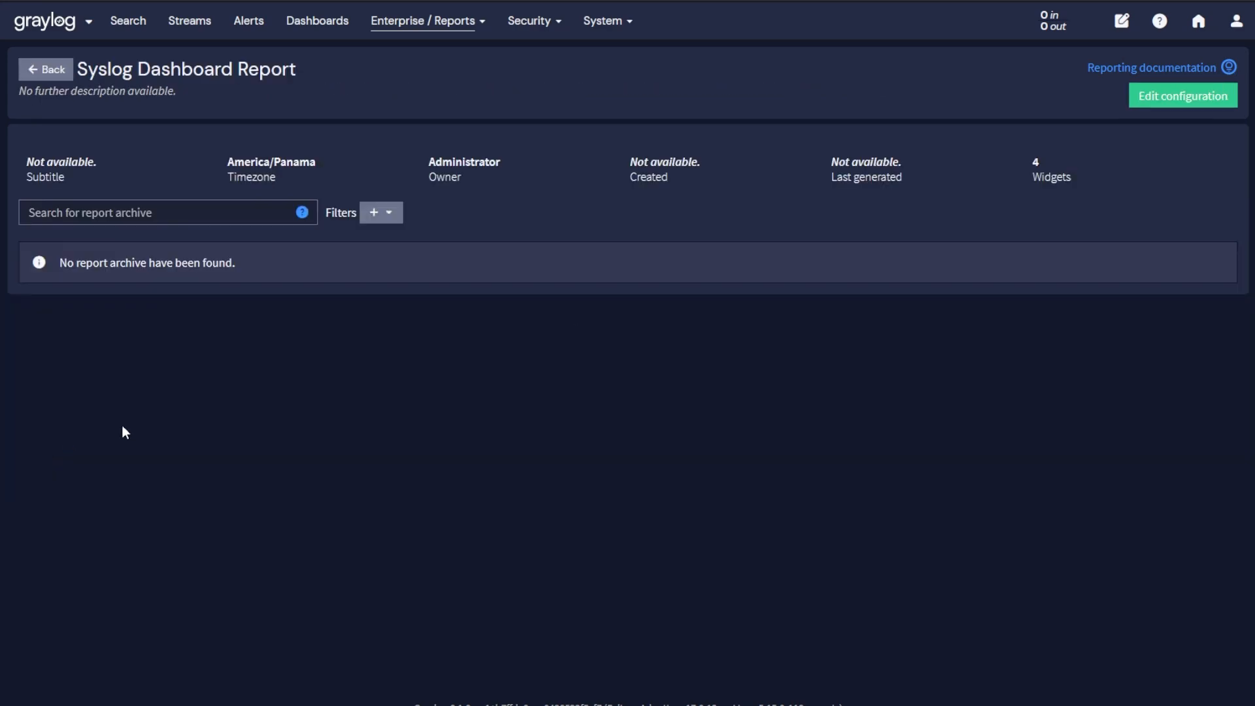
click(1182, 95)
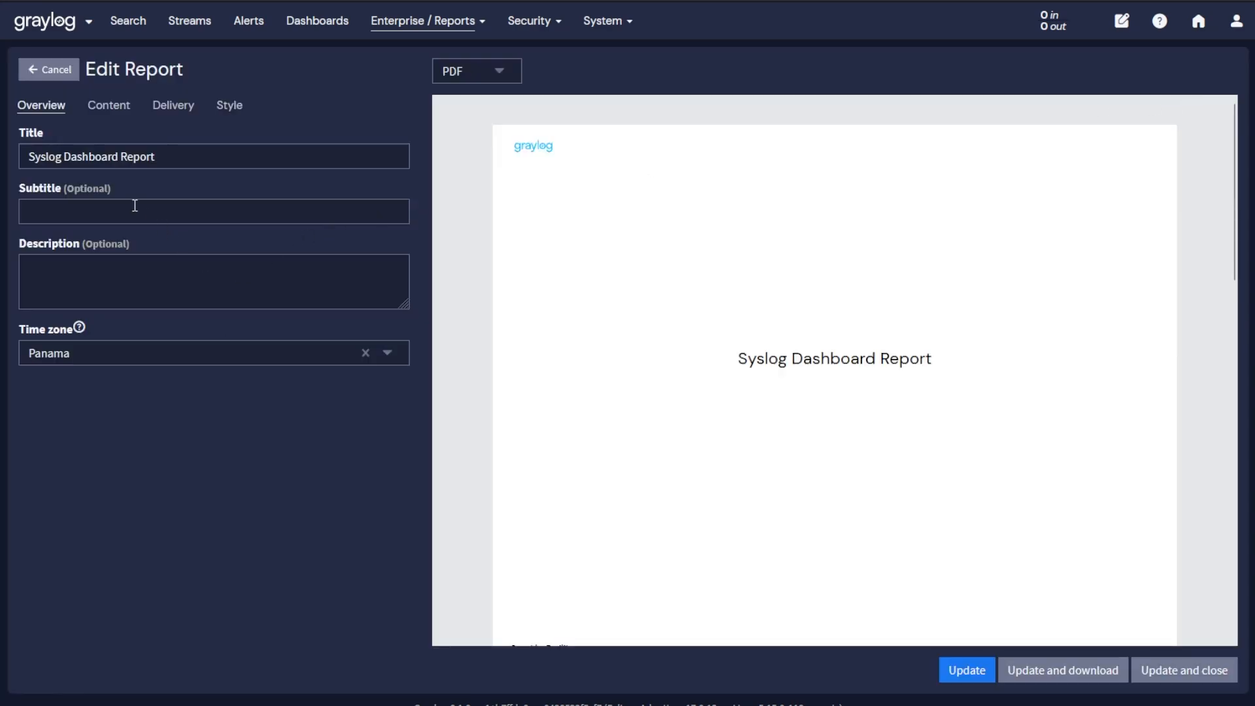
click(54, 353)
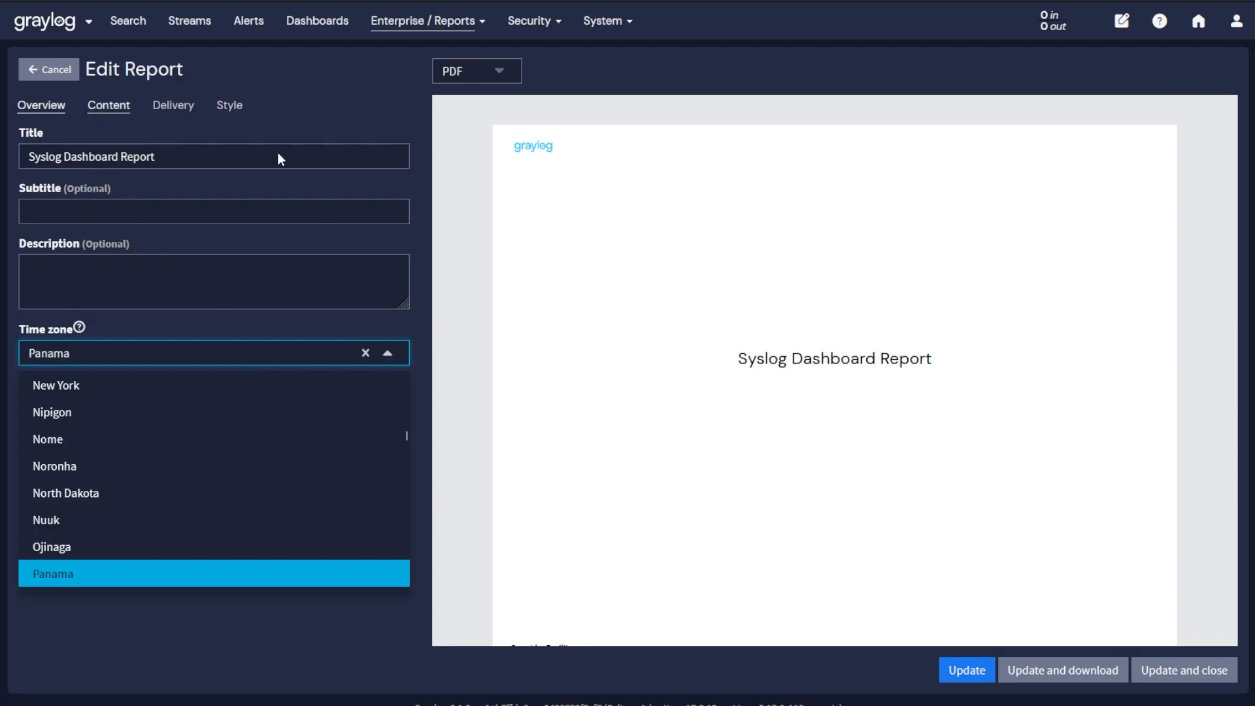
scroll(663, 308, down, 5)
scroll(663, 309, down, 5)
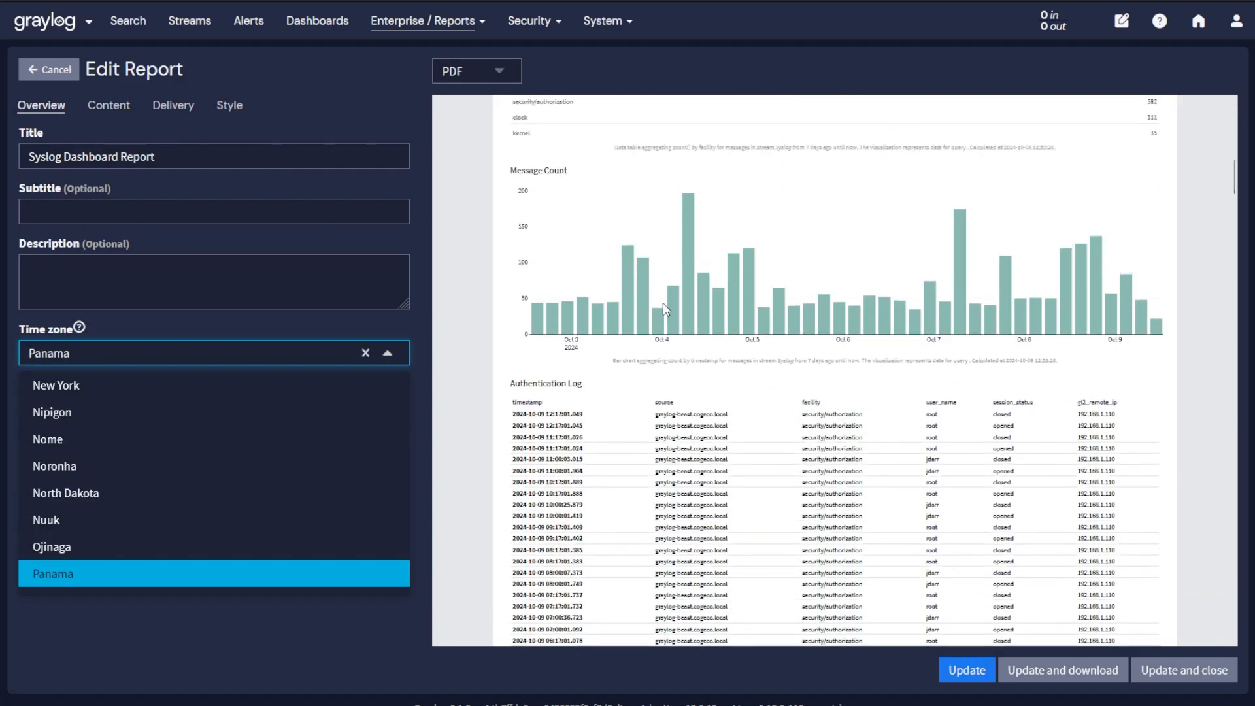
scroll(663, 309, up, 5)
click(108, 108)
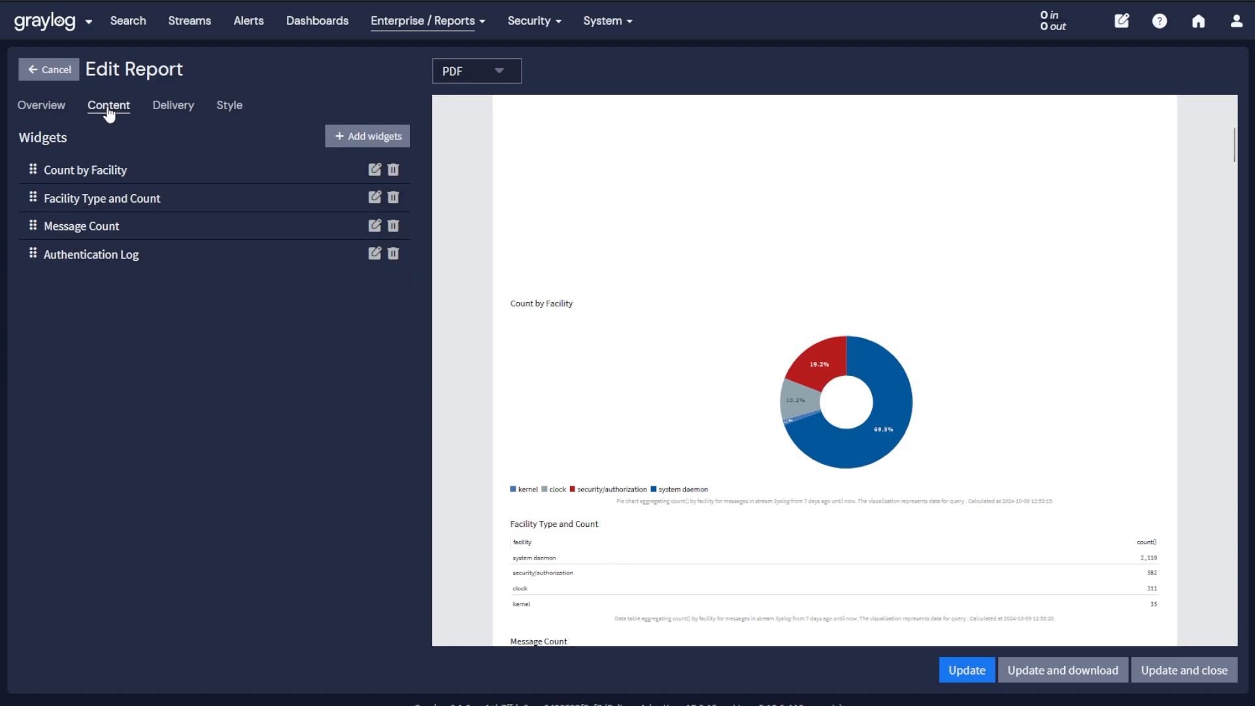
mouse_move(32, 170)
mouse_down()
mouse_move(32, 198)
mouse_move(32, 170)
mouse_up()
click(345, 137)
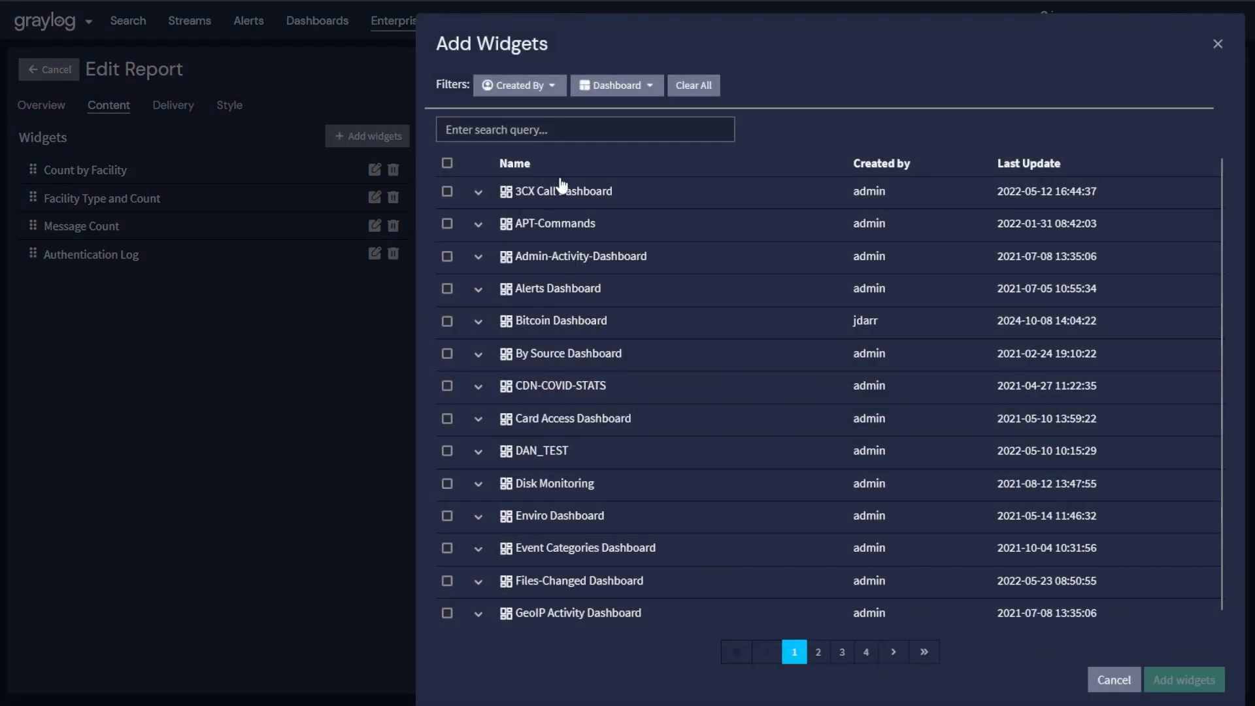
click(549, 130)
text(d)
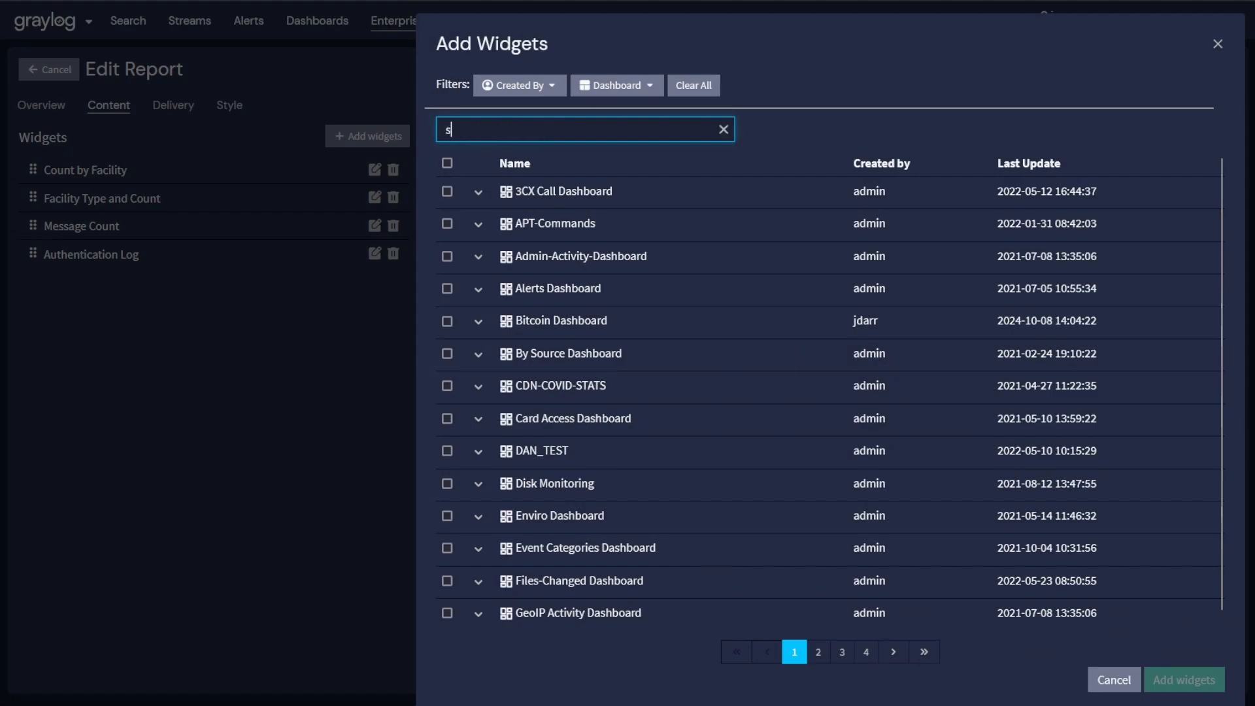
key(BackSpace)
text(sys)
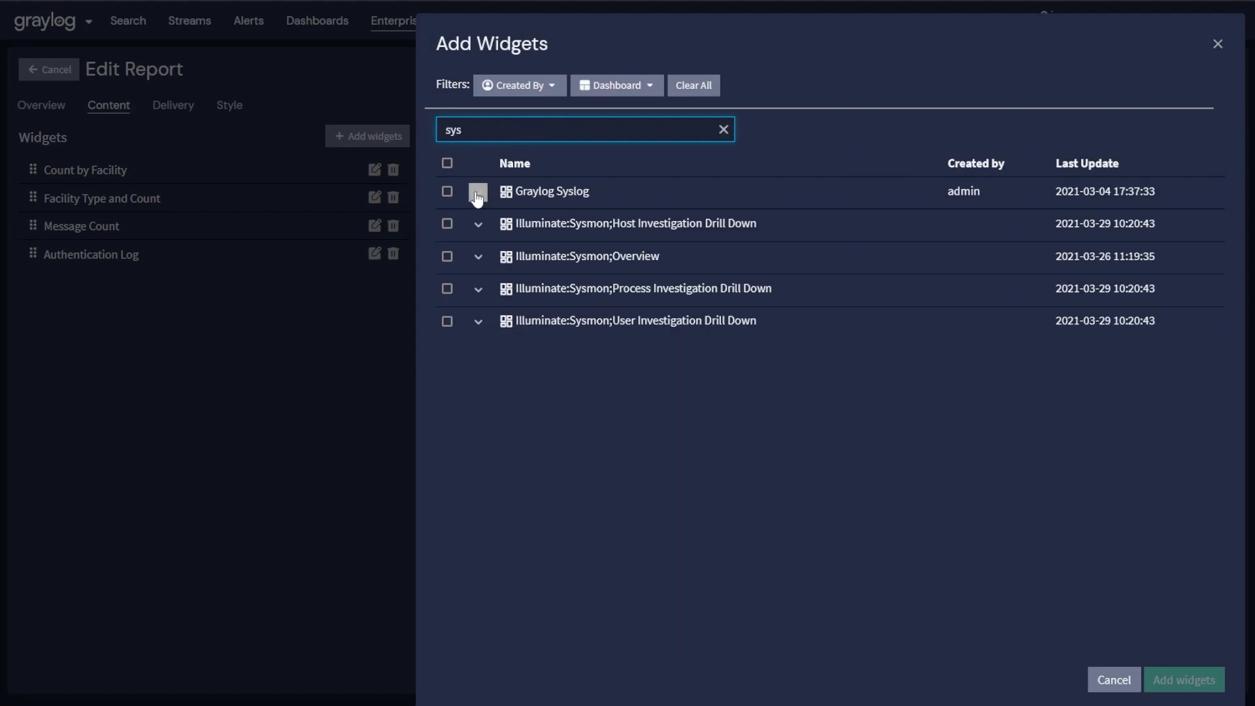
click(479, 192)
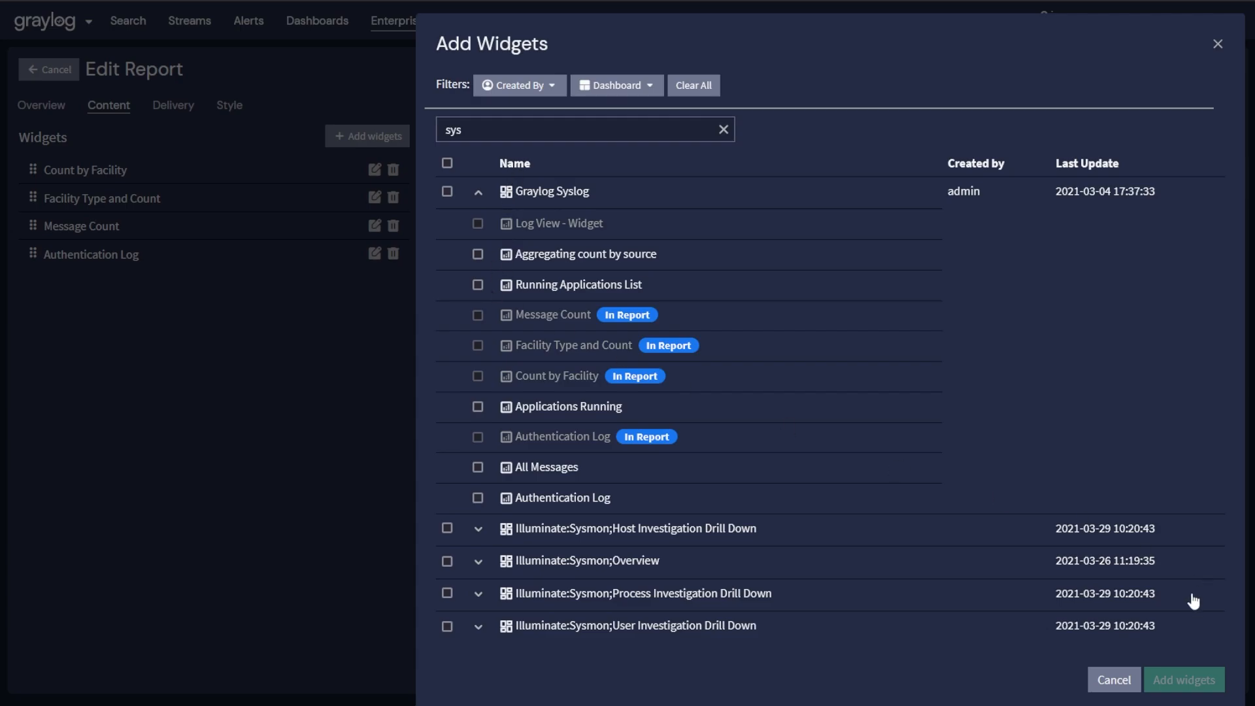
click(1113, 679)
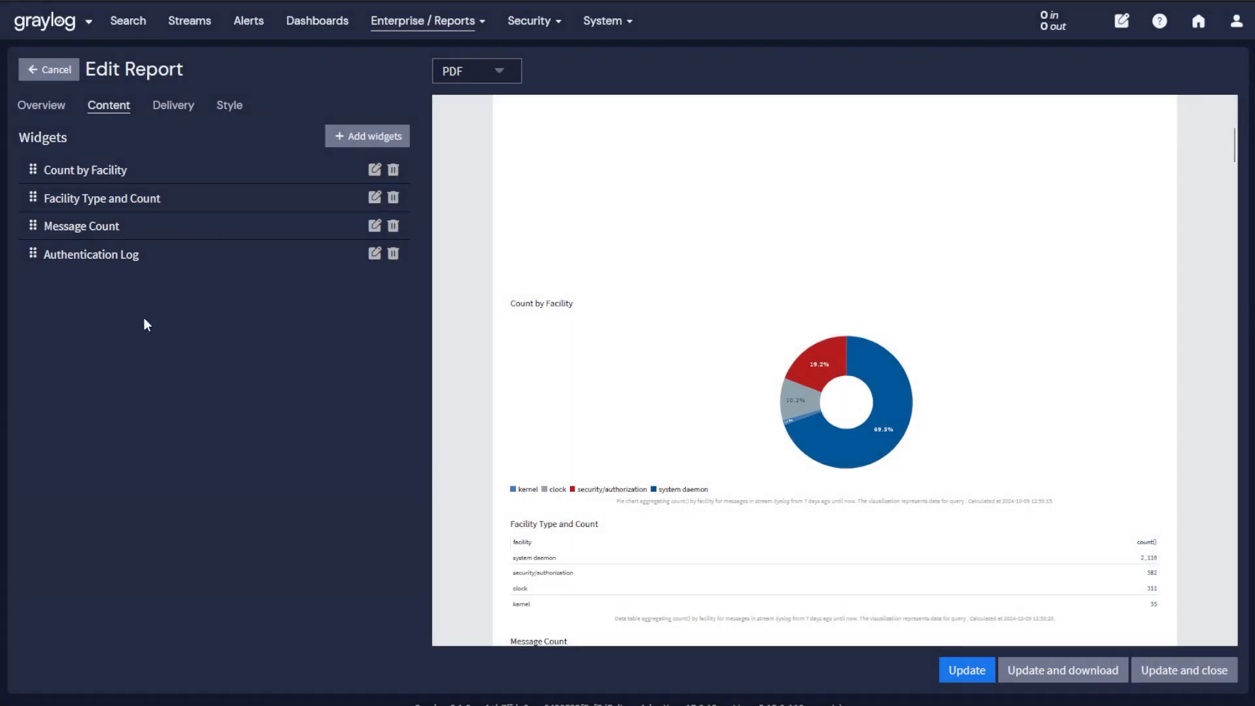
Review the report's Delivery settings: schedule setup and recipient users
click(173, 105)
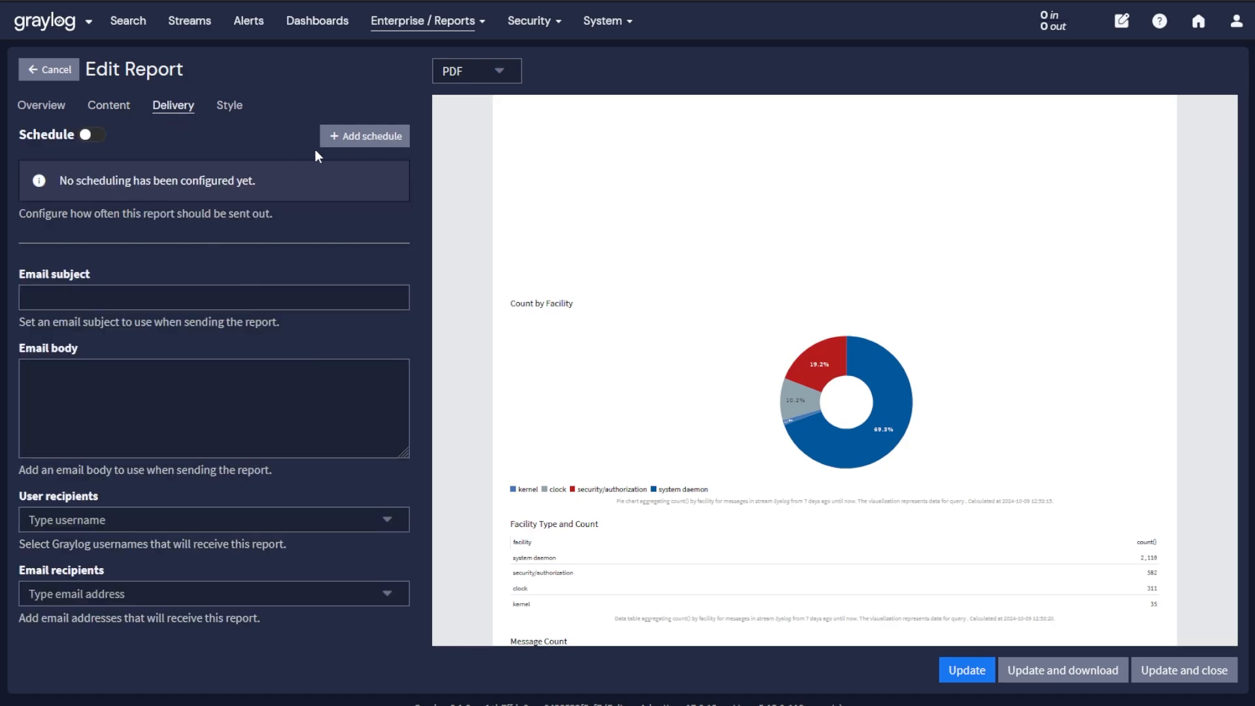
click(363, 135)
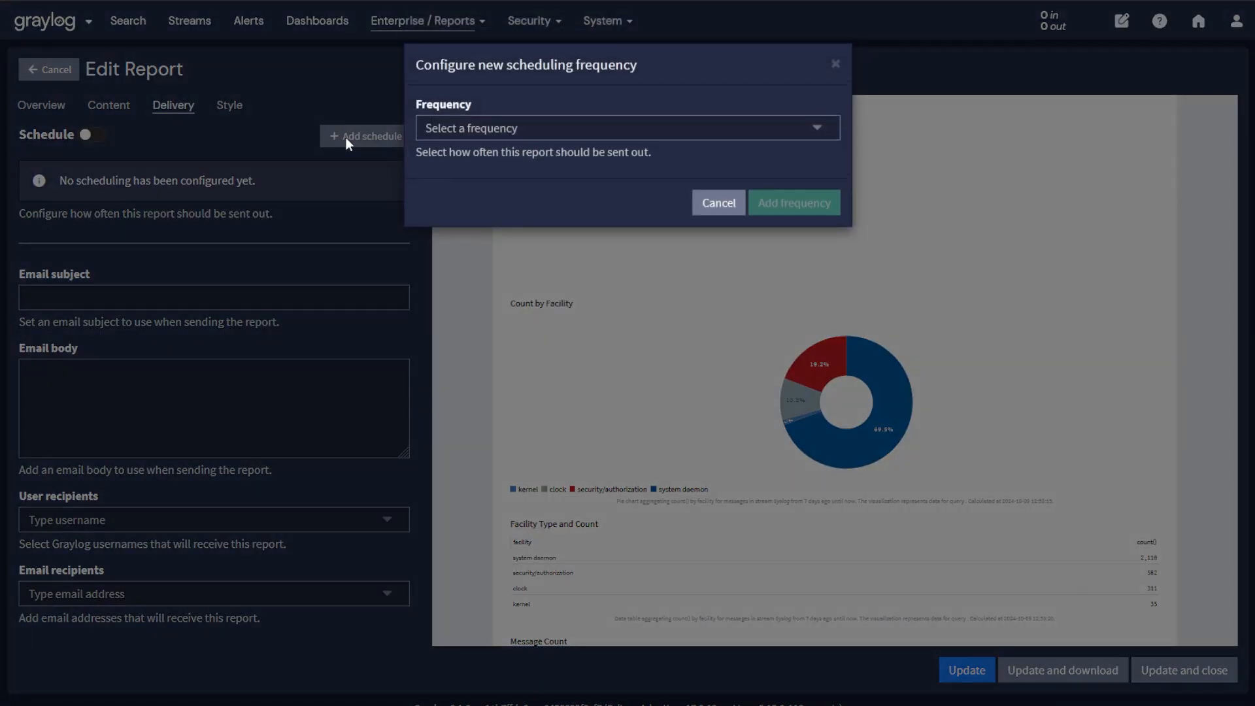
click(717, 202)
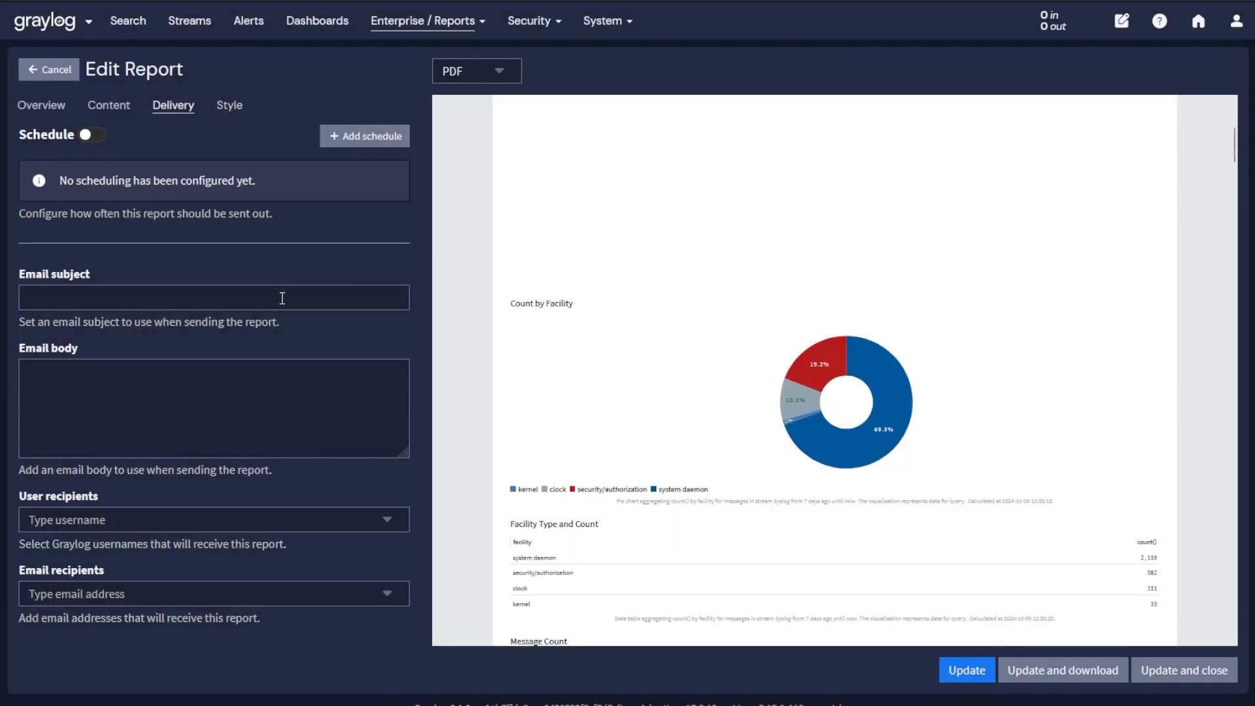
click(163, 520)
Review the Style settings: paper sizes, landscape orientation and export formats
click(229, 105)
click(136, 158)
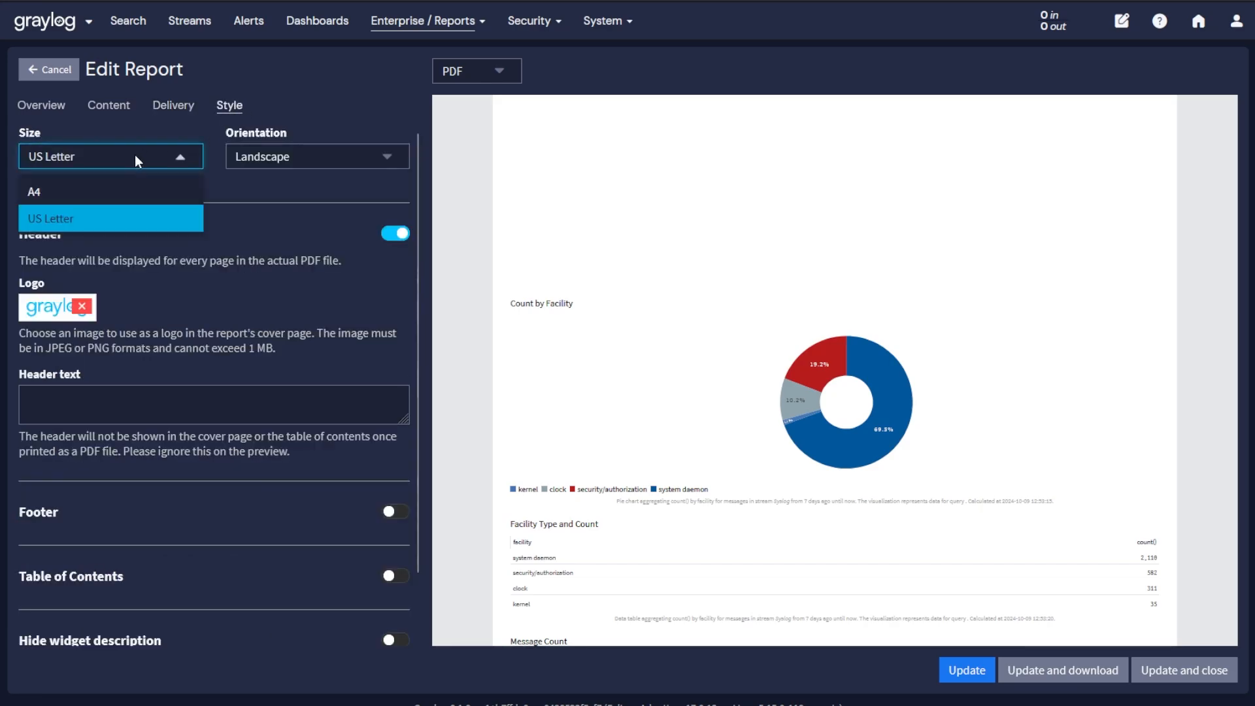
click(242, 158)
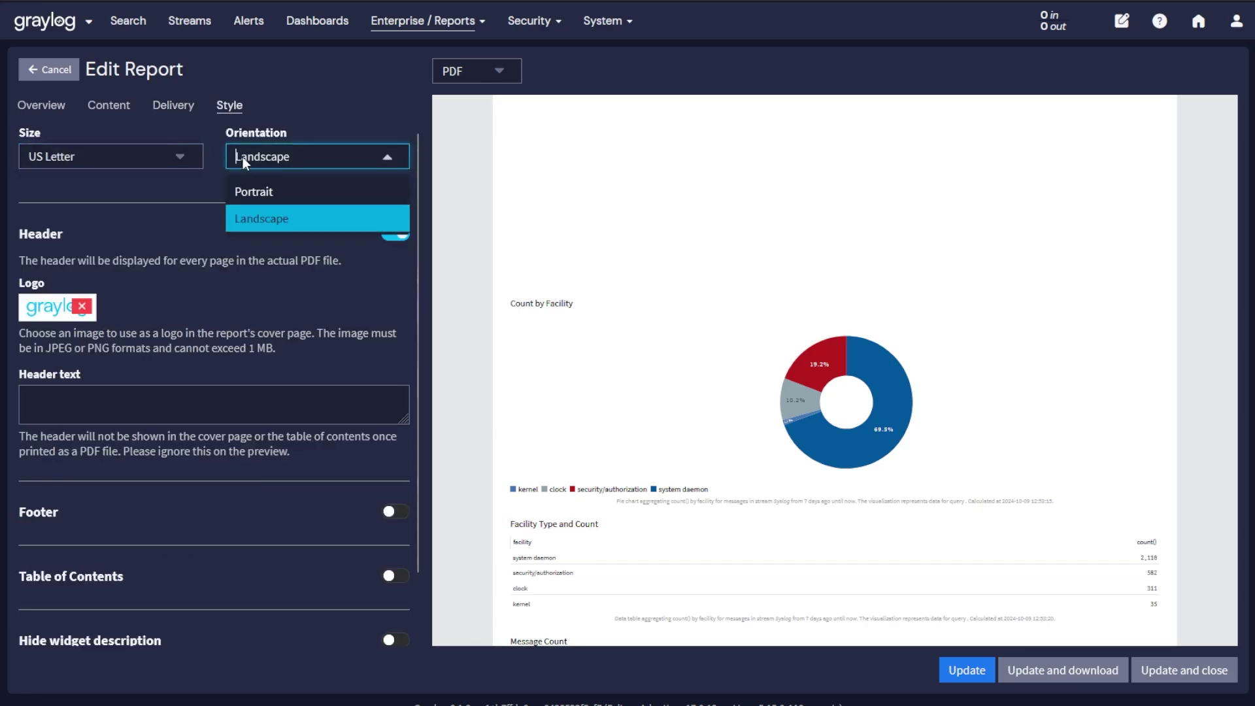
click(229, 315)
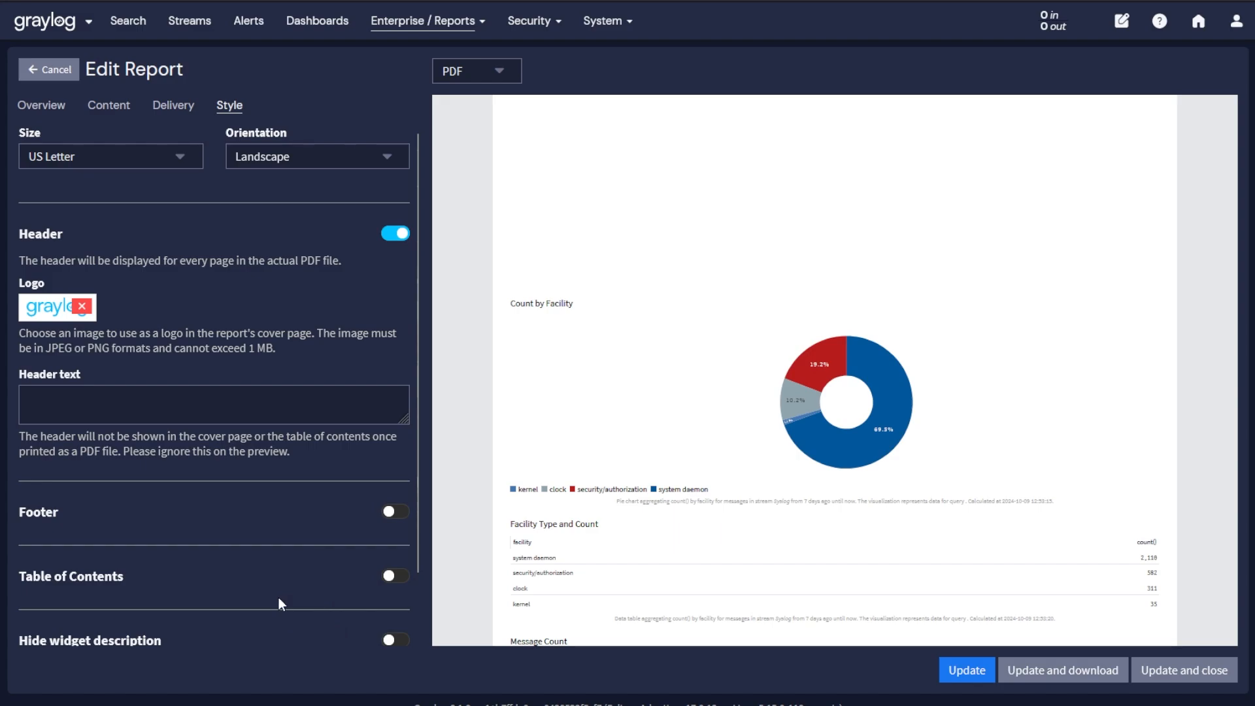
click(464, 75)
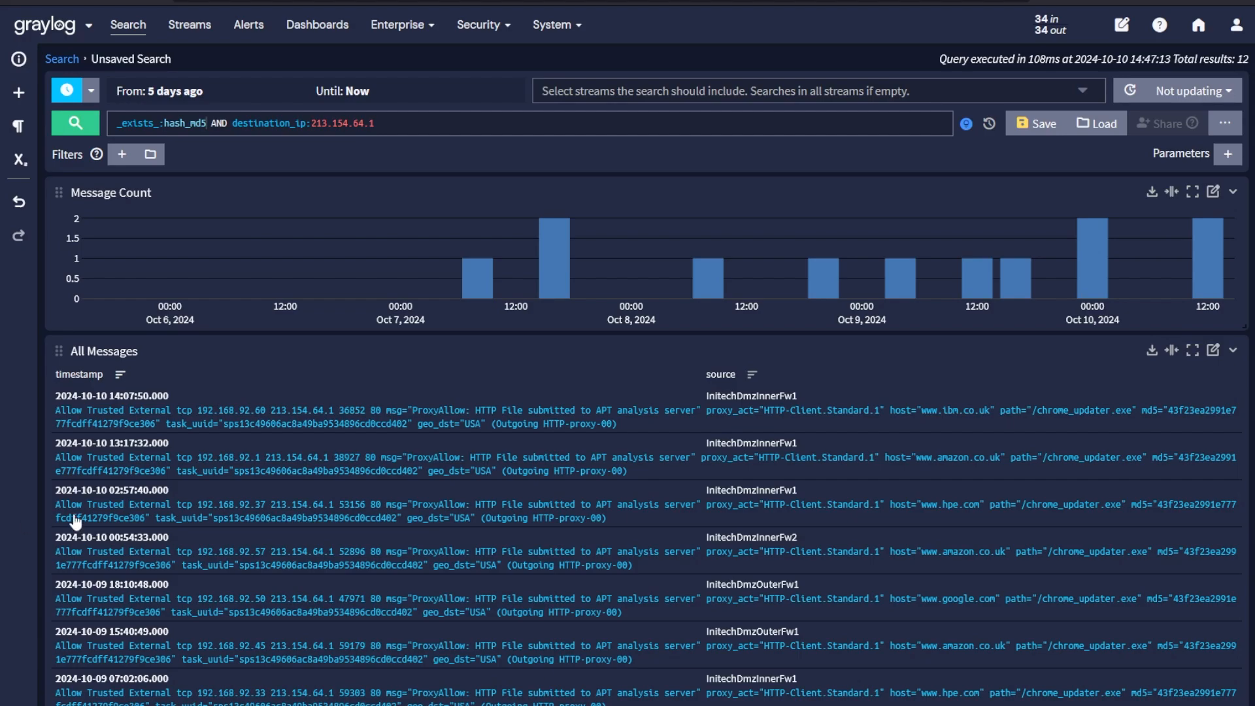
Inspect the destination IP and hash_md5 value actions of the first message, then return home
click(230, 424)
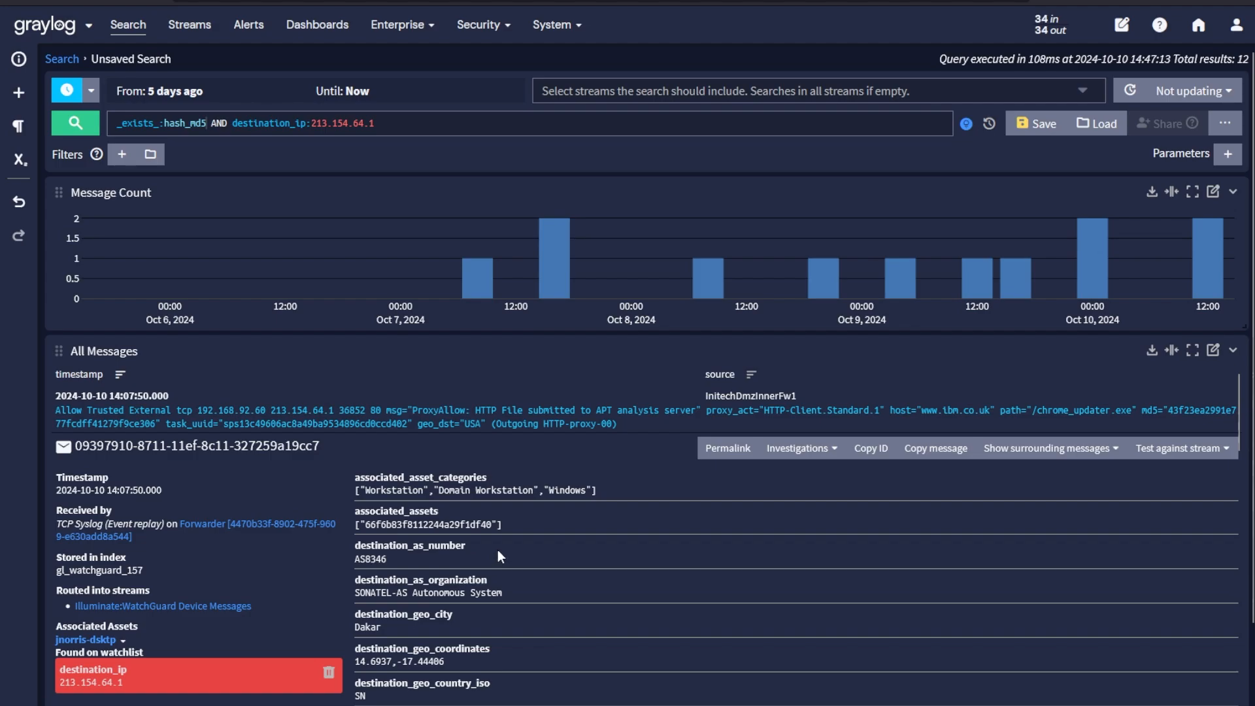
mouse_move(90, 683)
scroll(572, 600, down, 3)
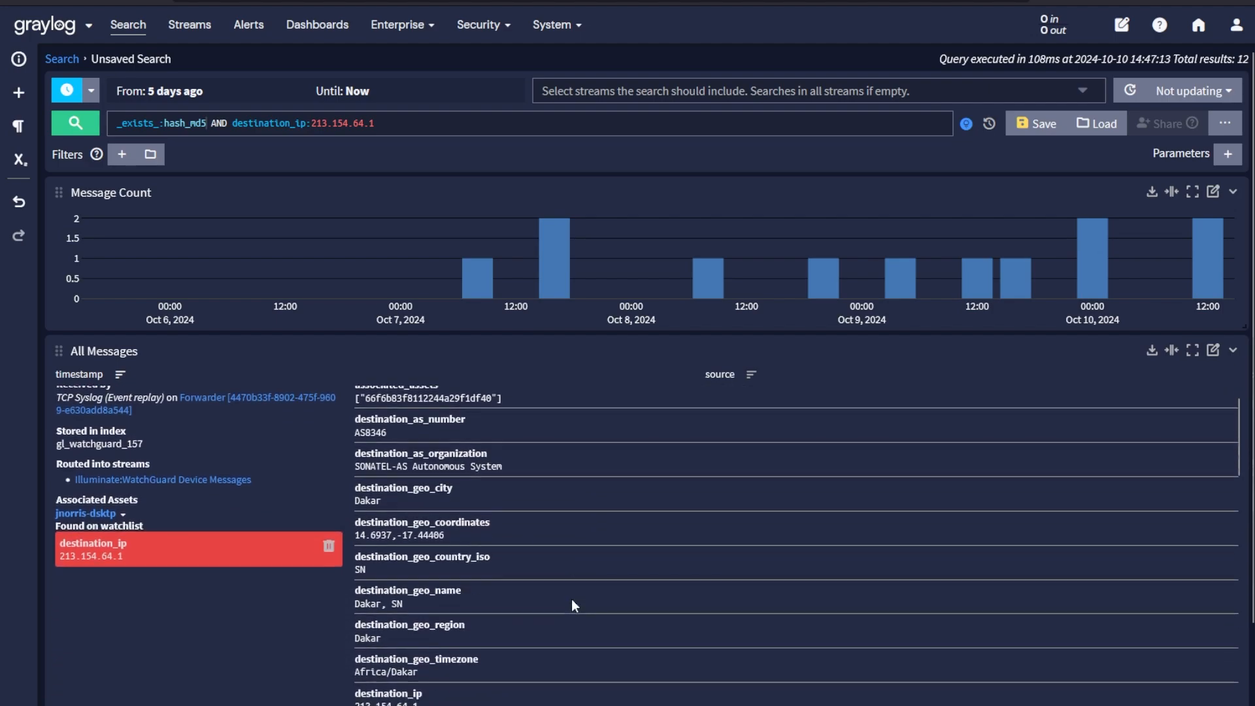
scroll(571, 598, down, 3)
scroll(572, 599, down, 2)
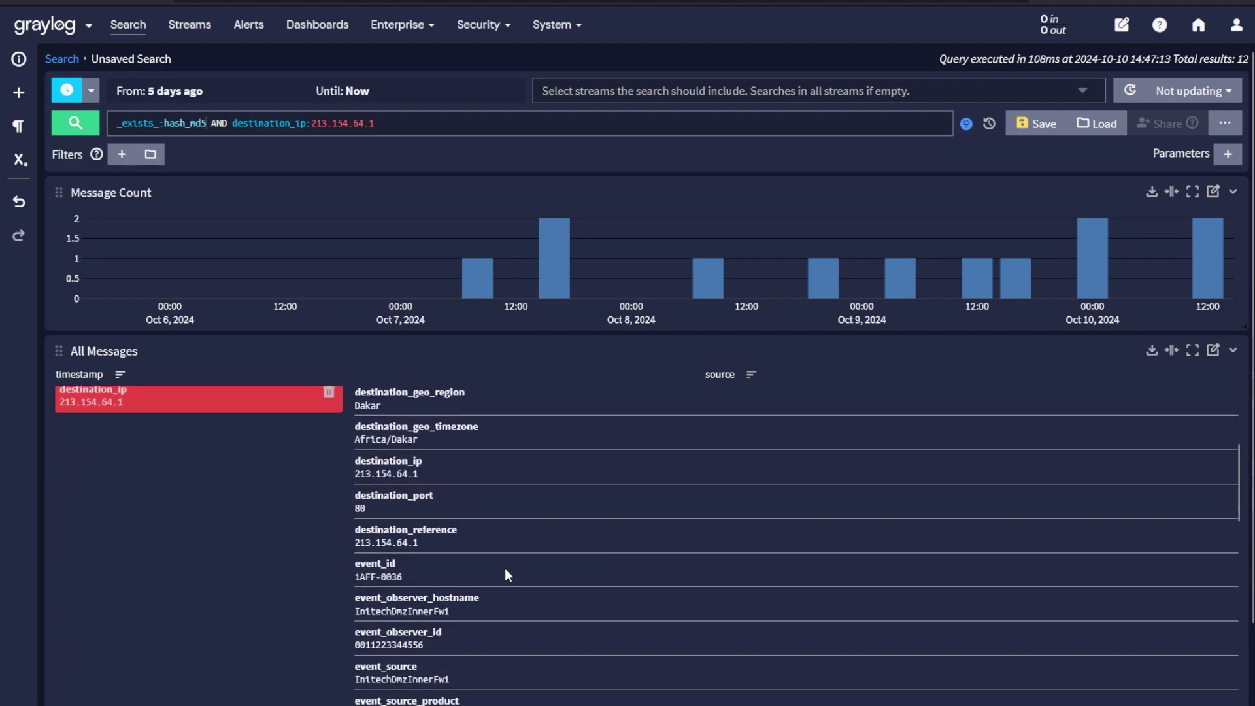
click(411, 475)
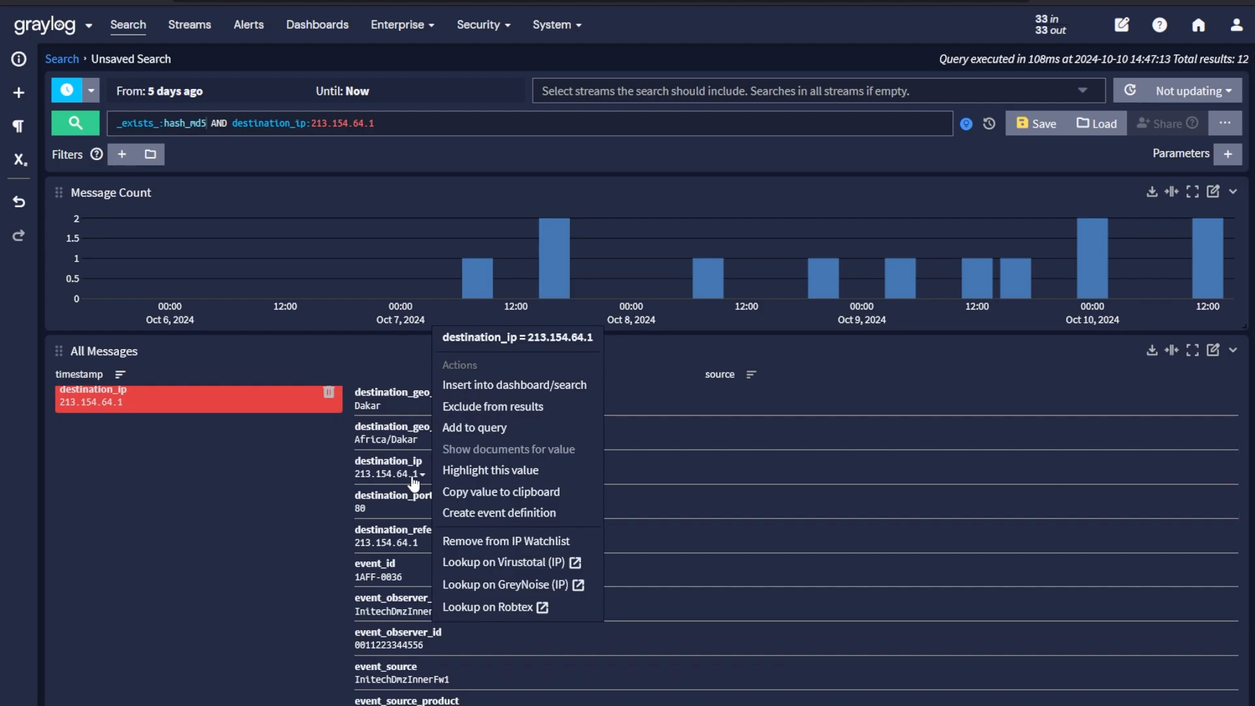
click(259, 516)
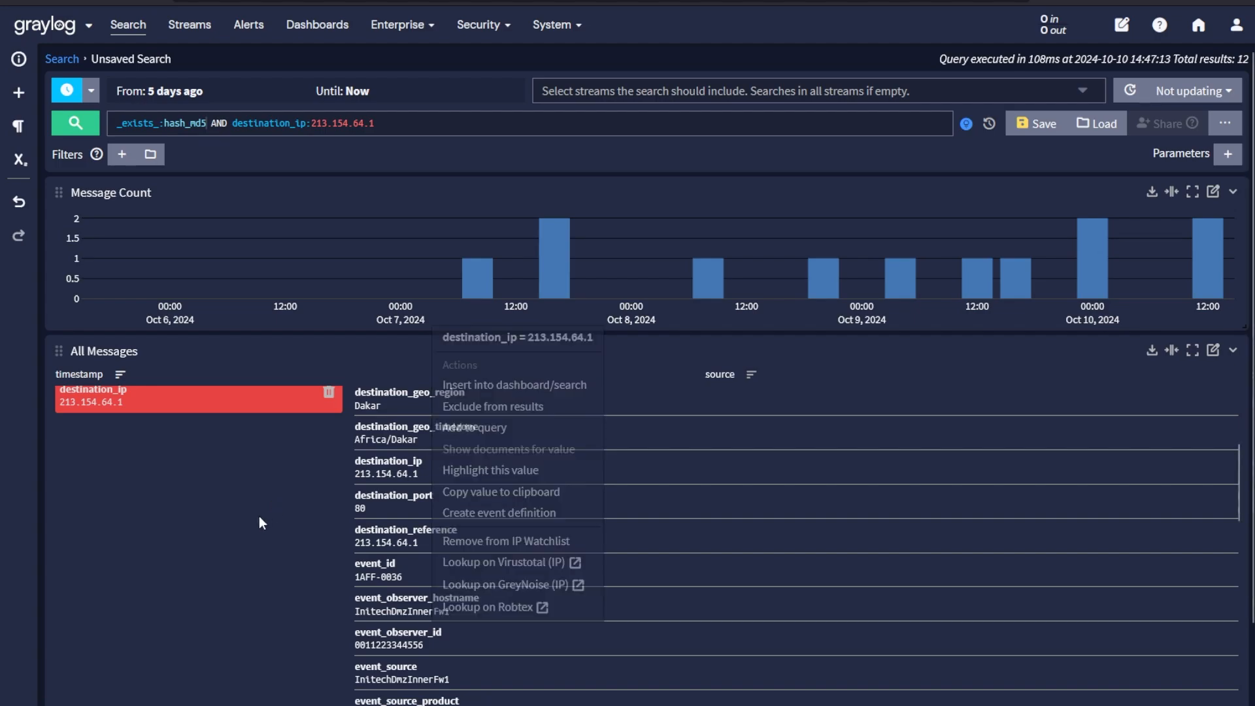
scroll(481, 504, down, 3)
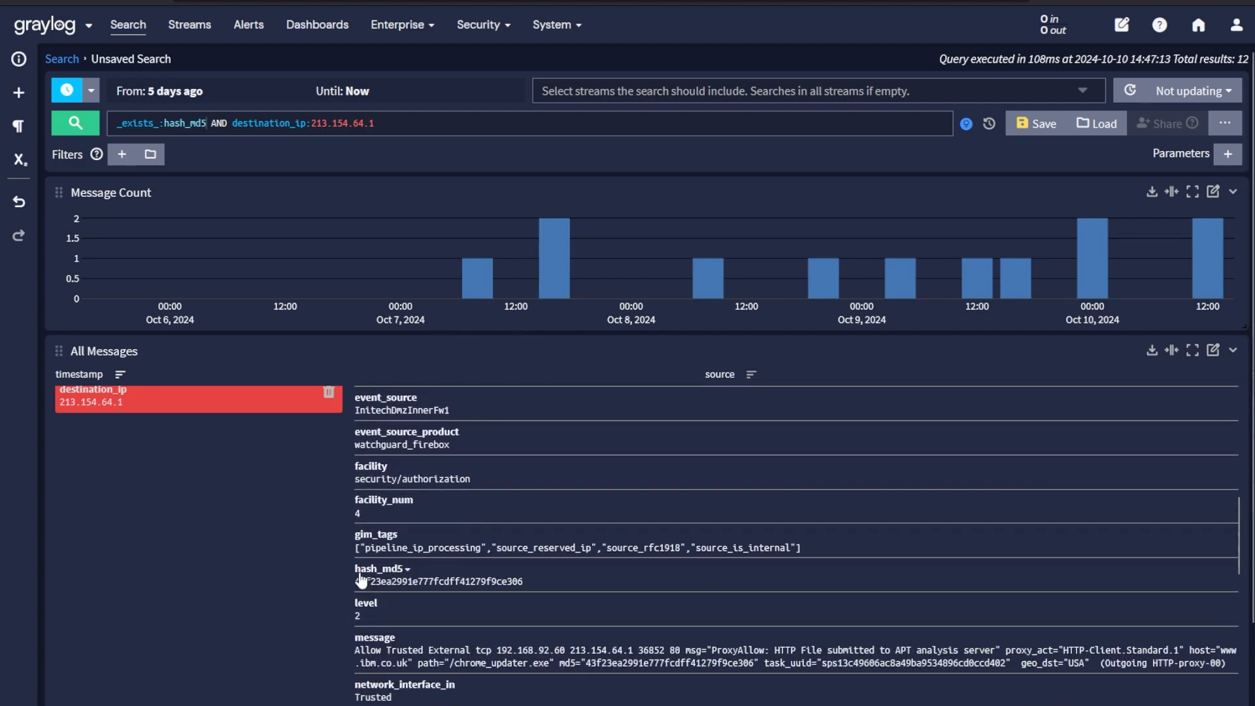
click(415, 583)
scroll(415, 583, down, 3)
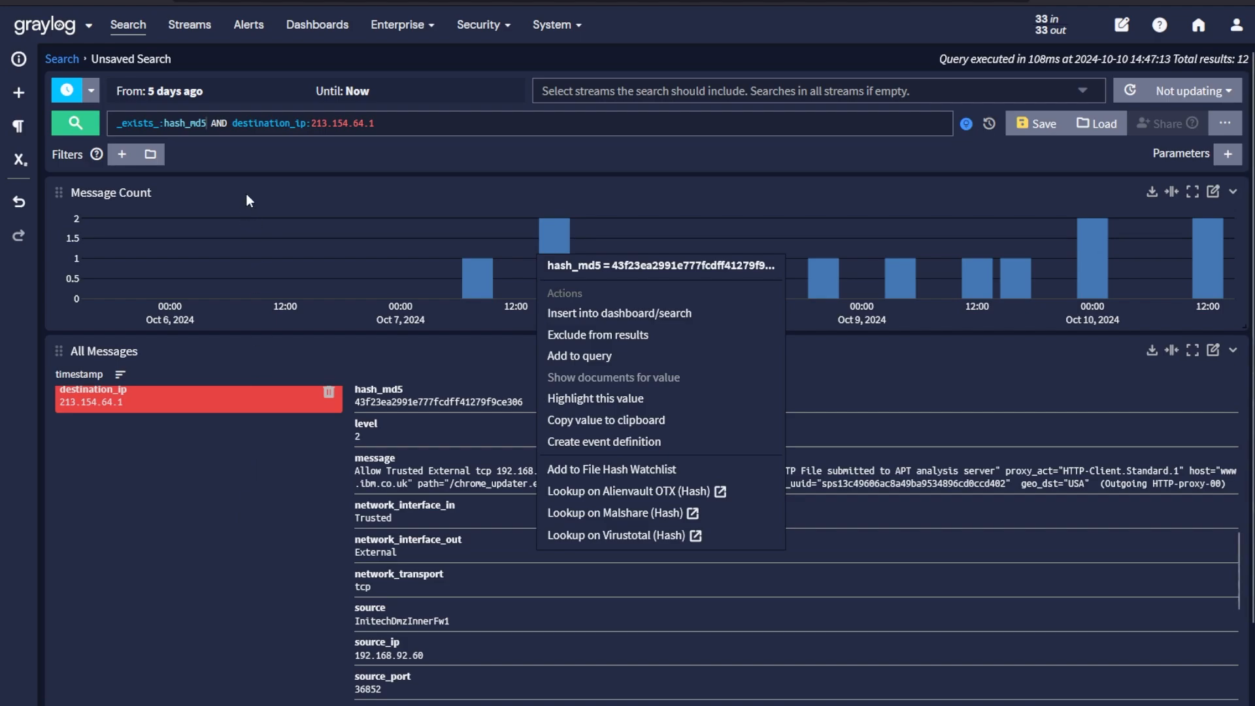
click(52, 34)
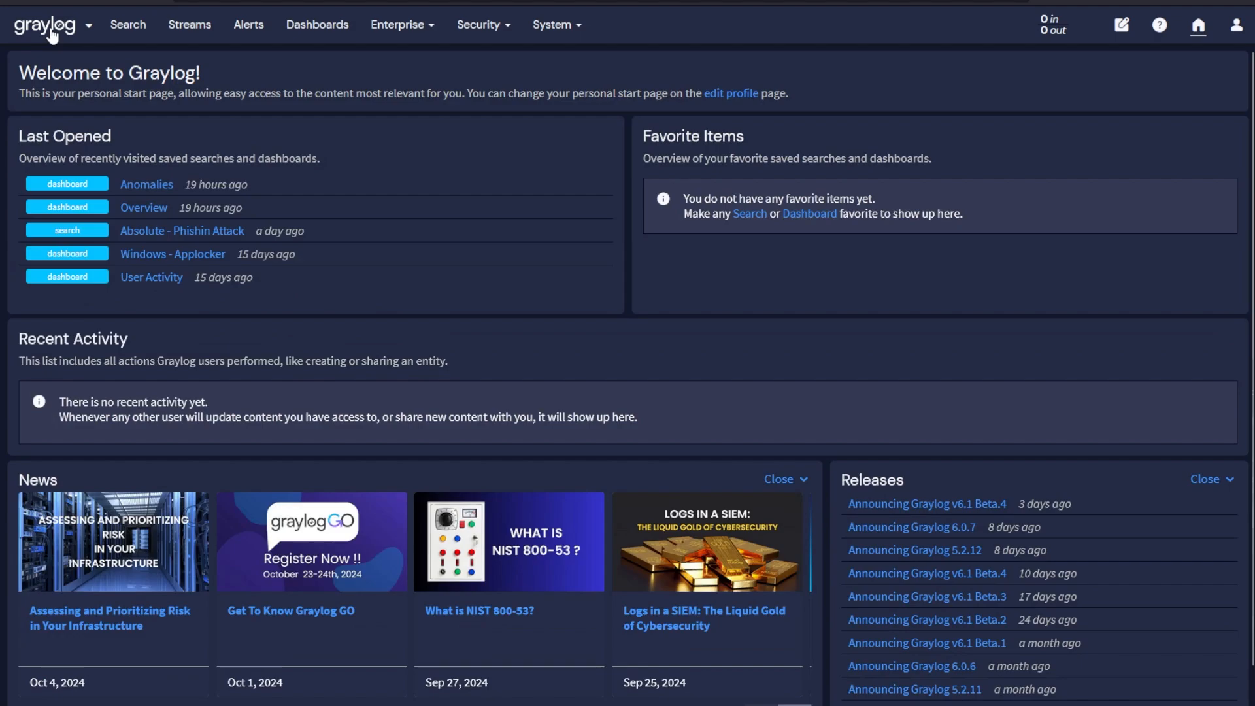
Switch from the General view to the Graylog Security start page
click(89, 26)
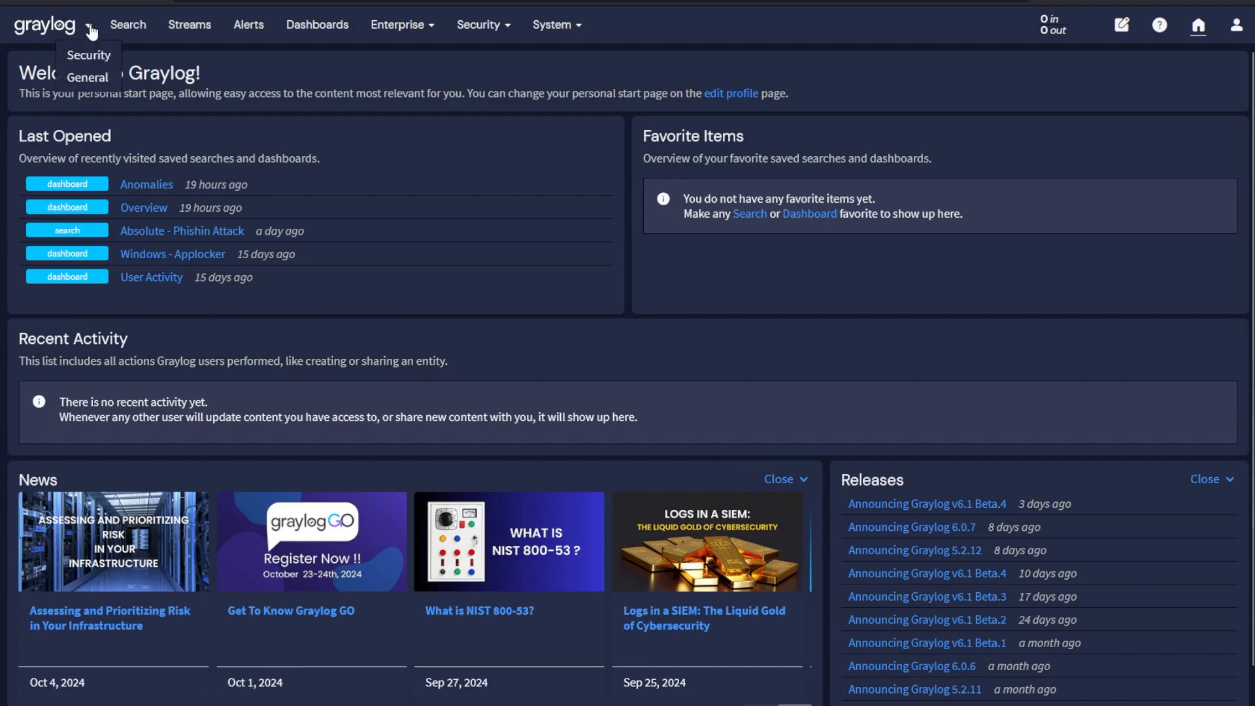
click(89, 55)
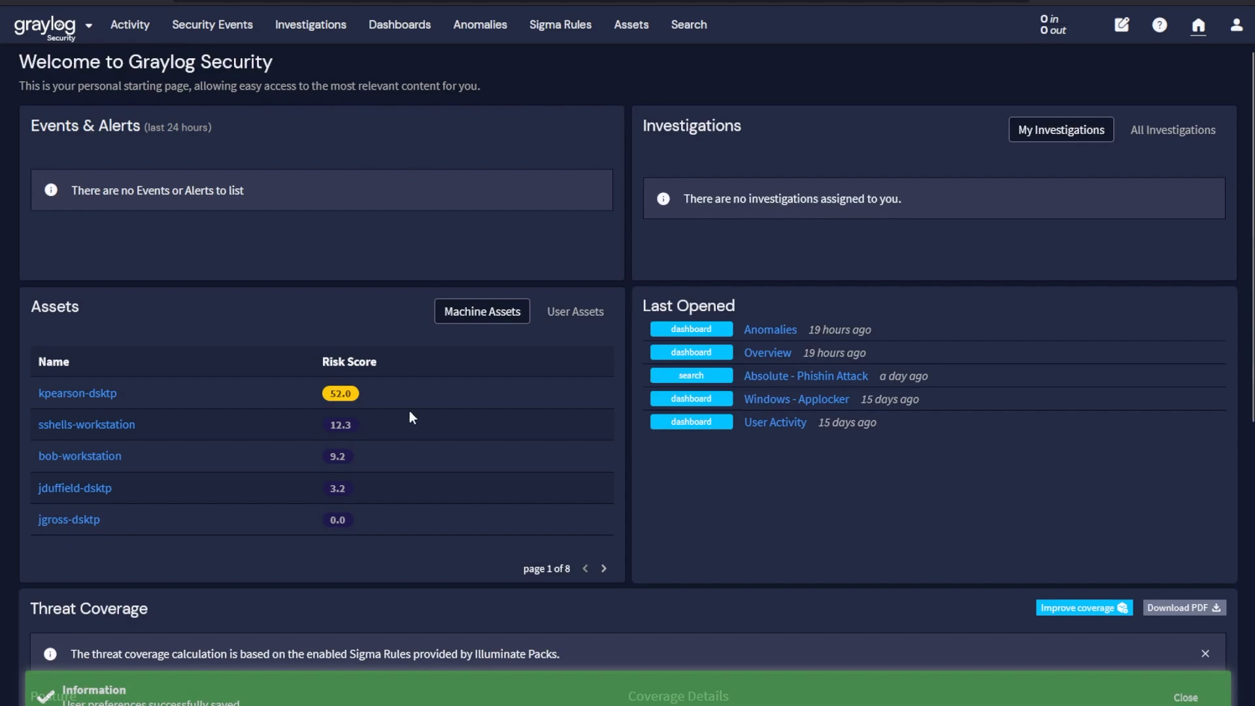
scroll(503, 440, down, 1)
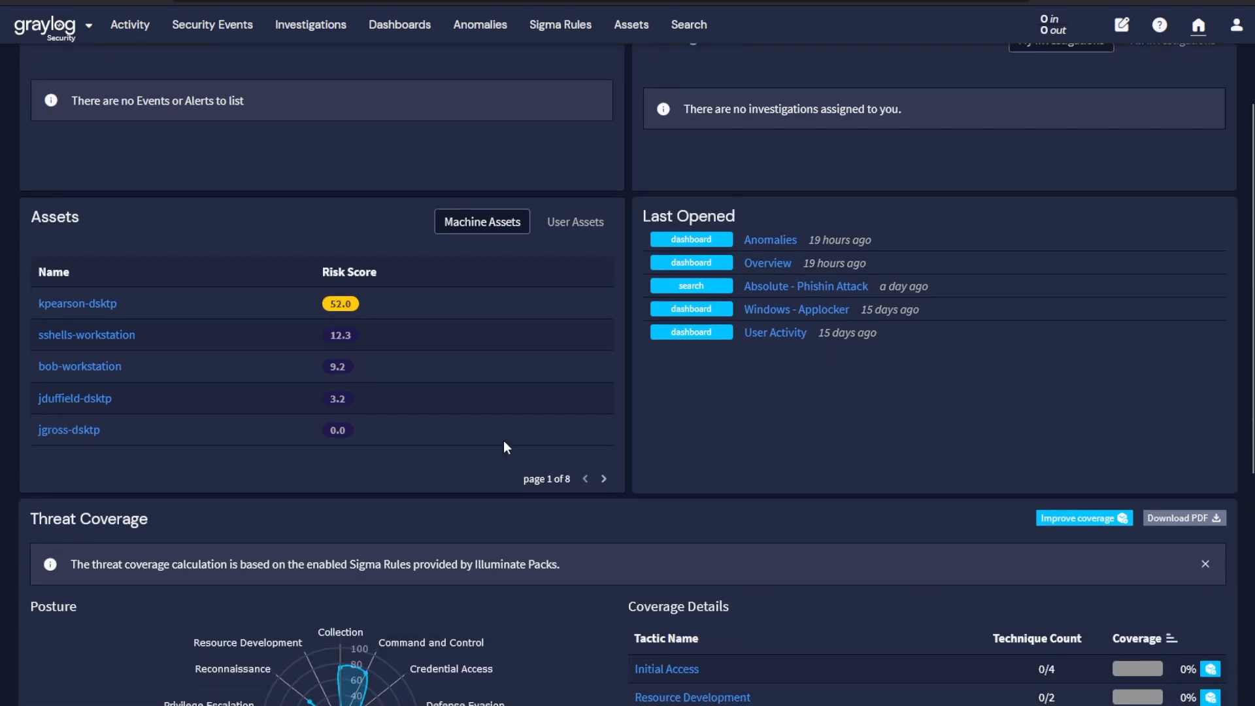
scroll(503, 440, down, 3)
scroll(503, 440, down, 1)
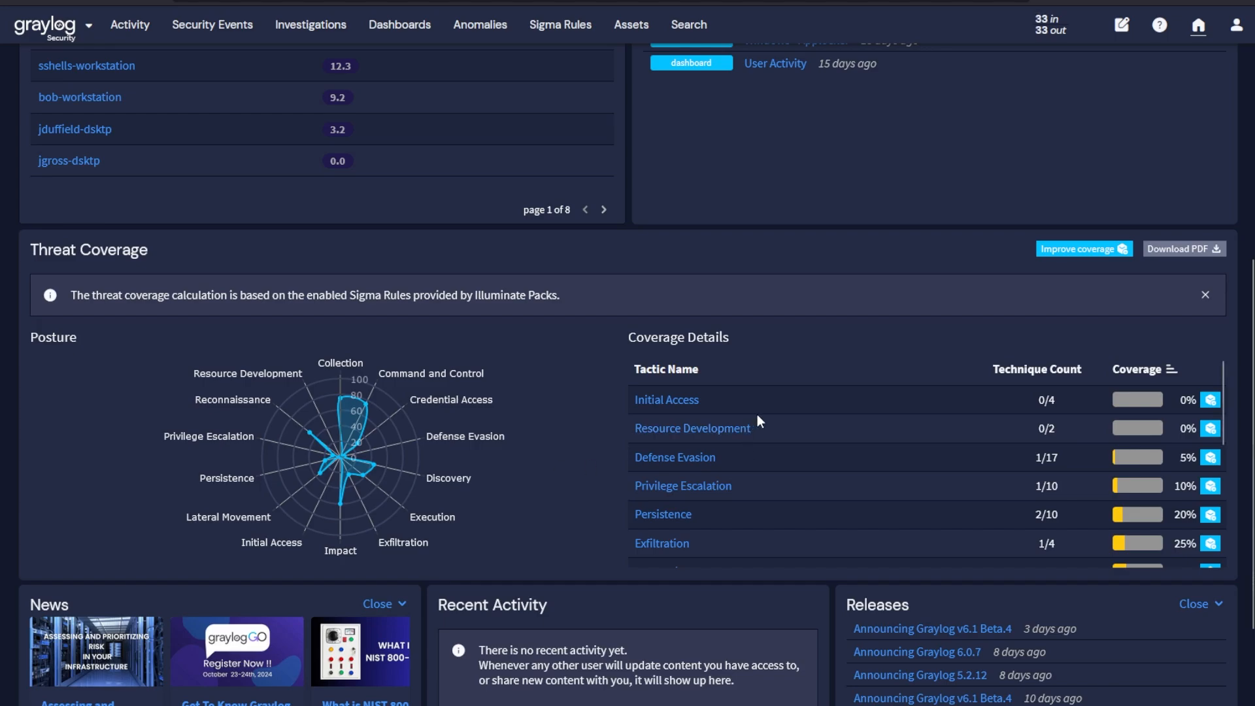
scroll(756, 414, down, 1)
scroll(786, 452, down, 1)
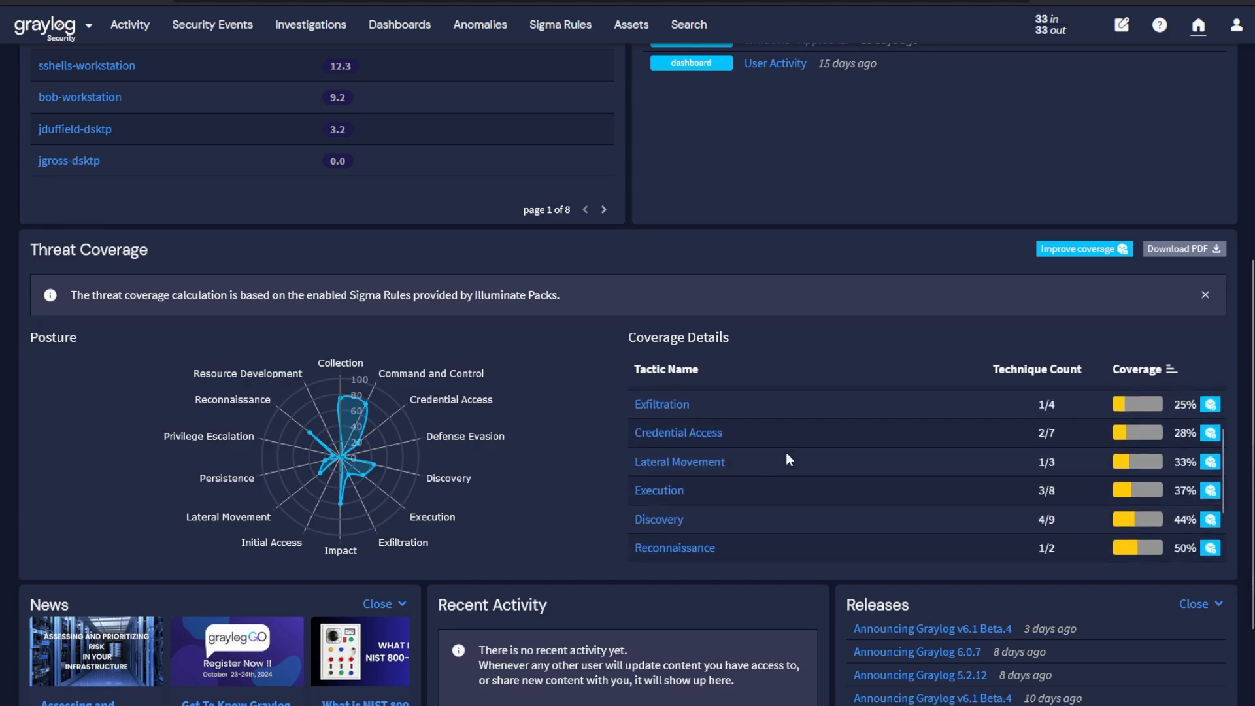
scroll(785, 452, down, 1)
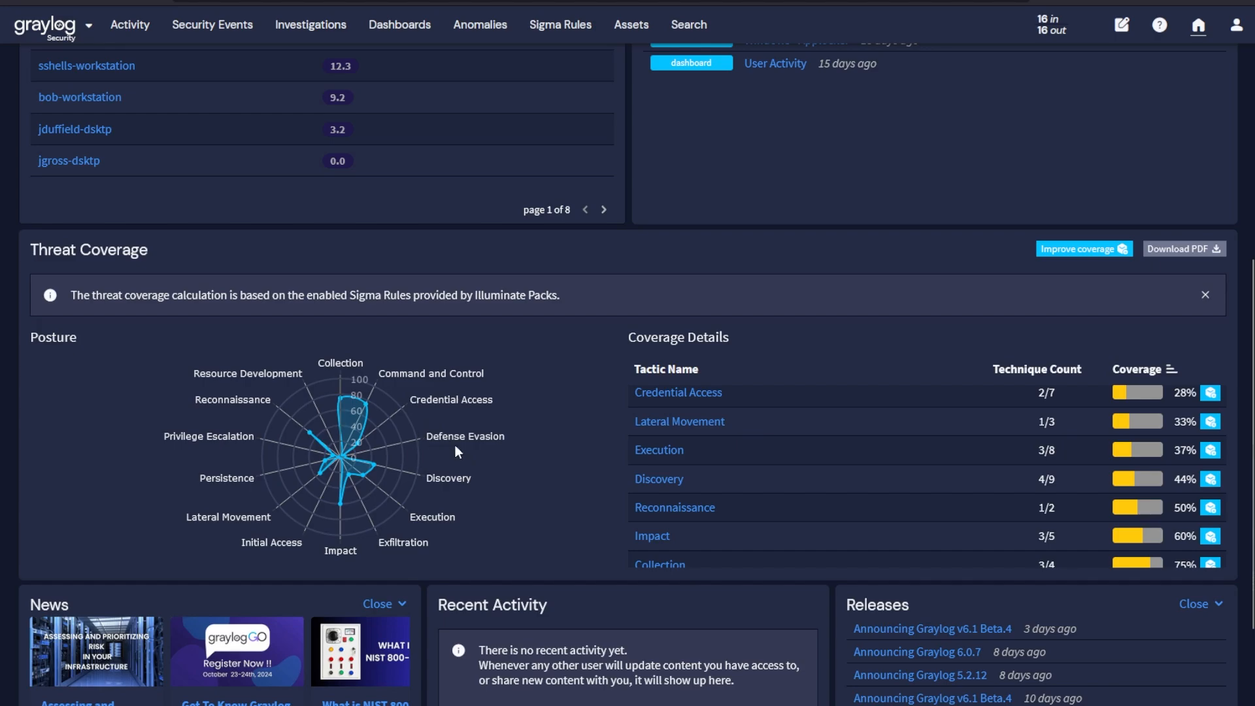
scroll(450, 444, up, 3)
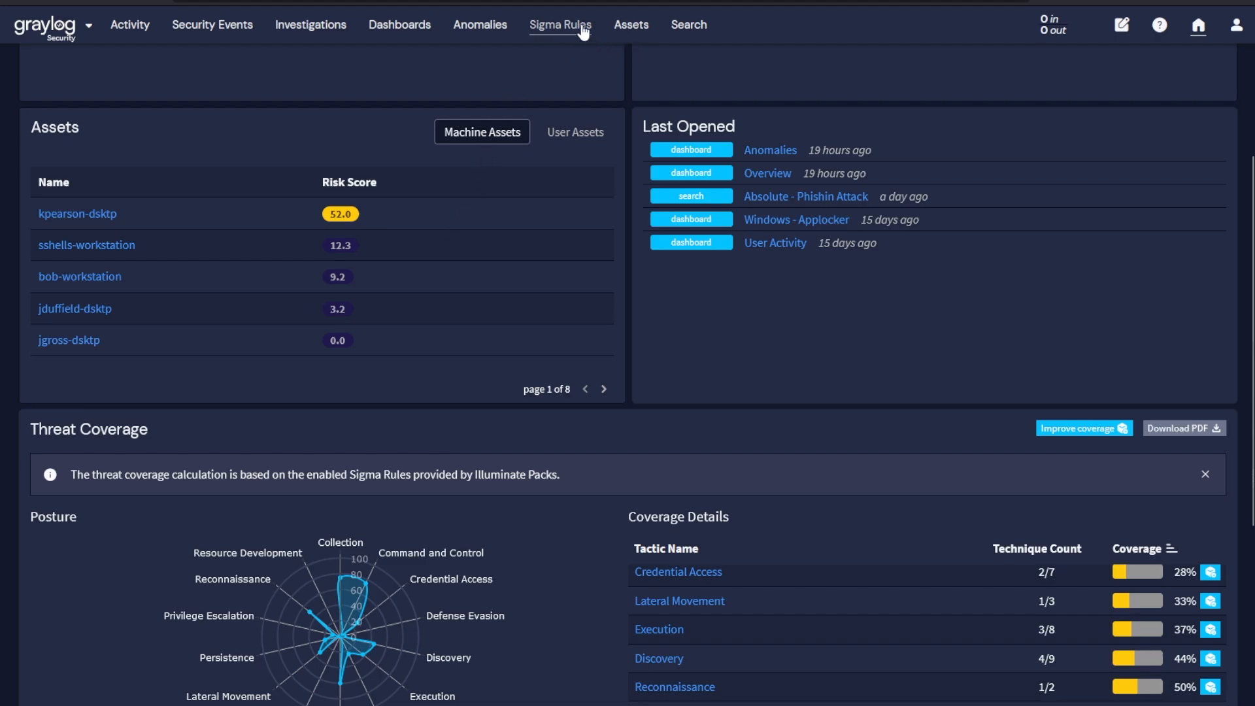
On page 2 of the Sigma Rules list, select all ten rules and review the Bulk Actions menu
click(562, 25)
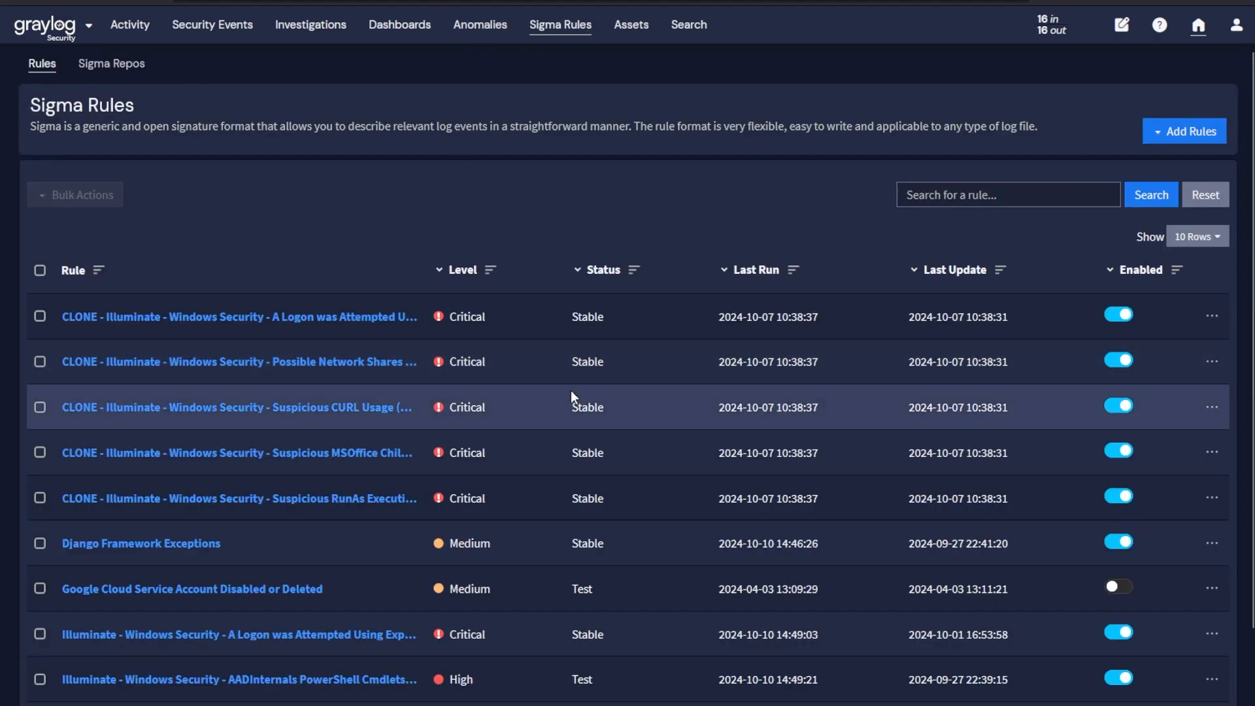
scroll(571, 391, down, 2)
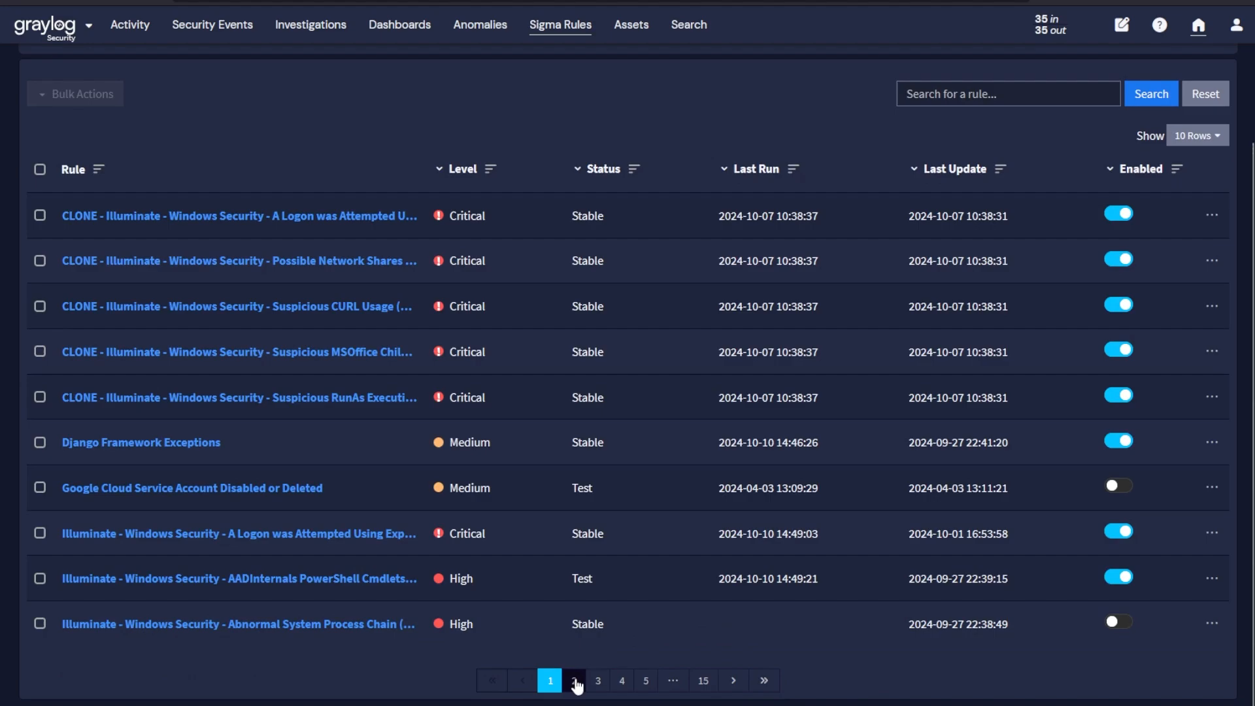
click(574, 679)
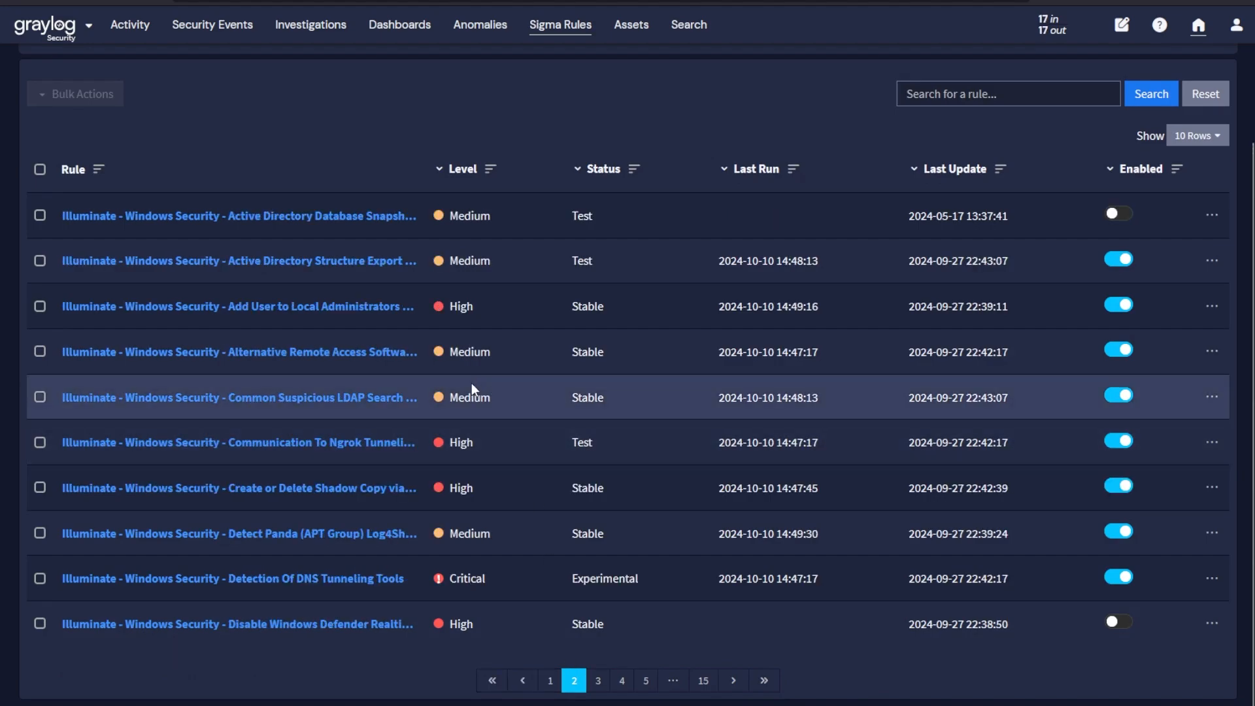
scroll(472, 360, up, 2)
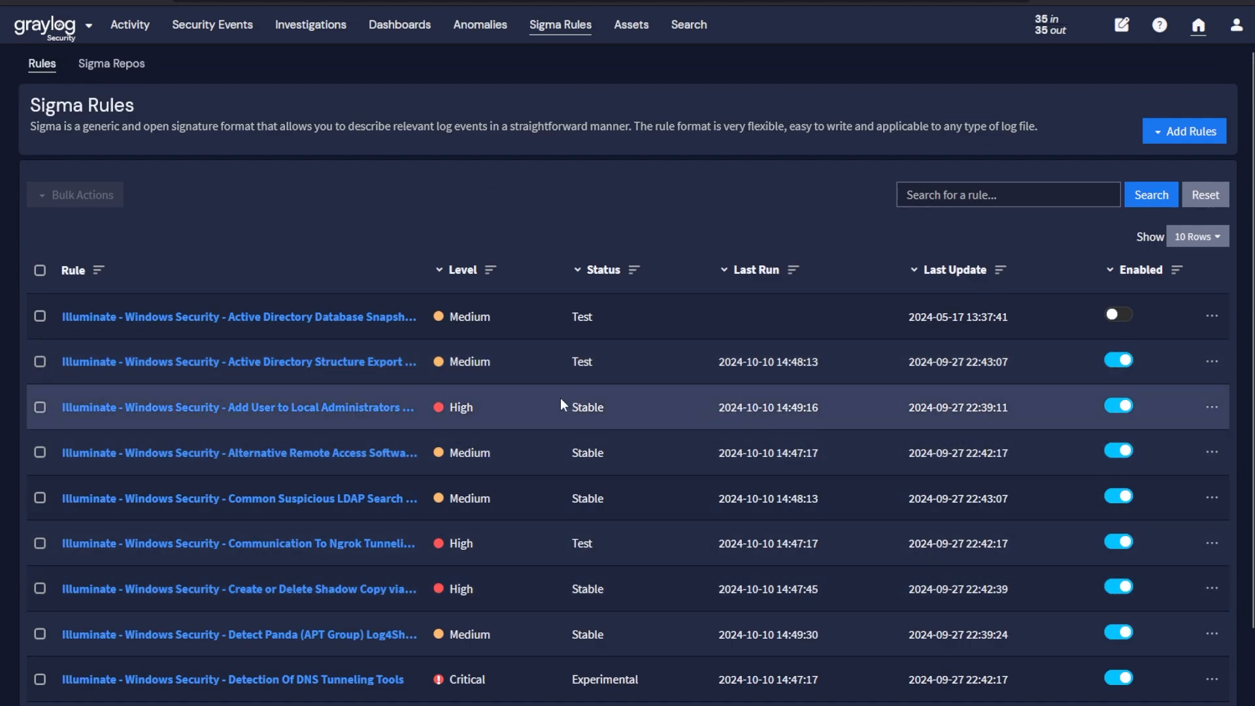
click(40, 270)
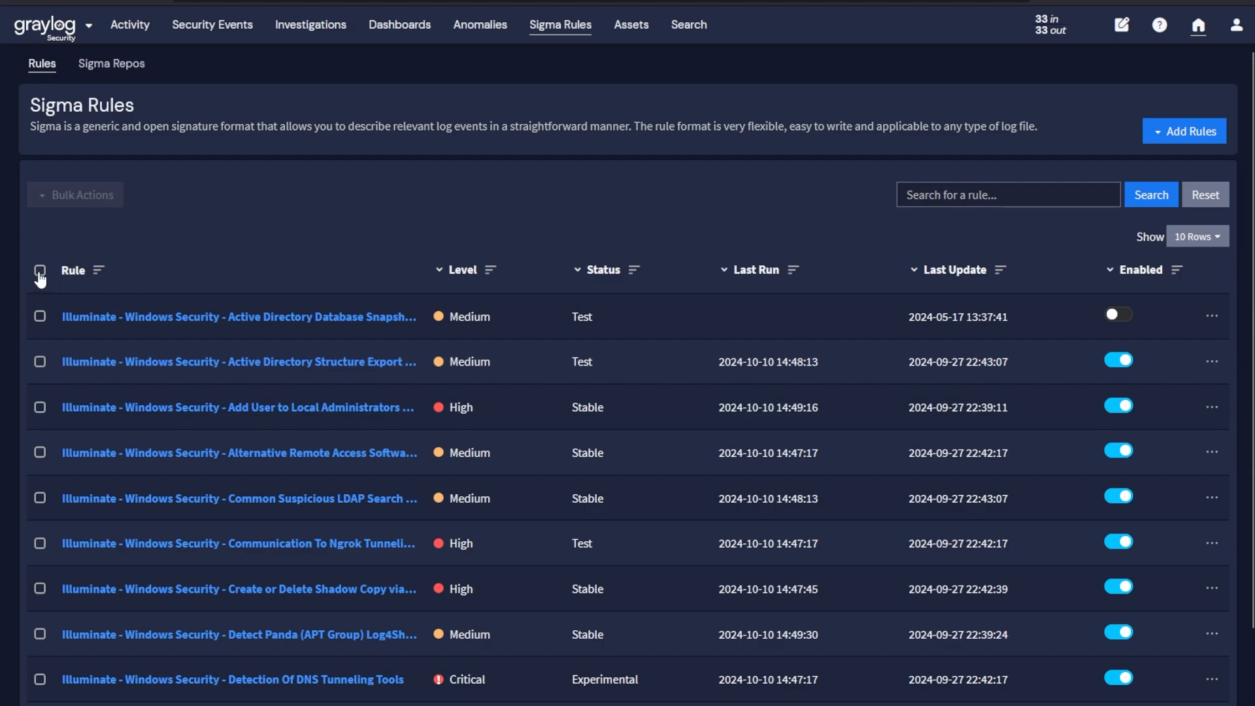
click(42, 196)
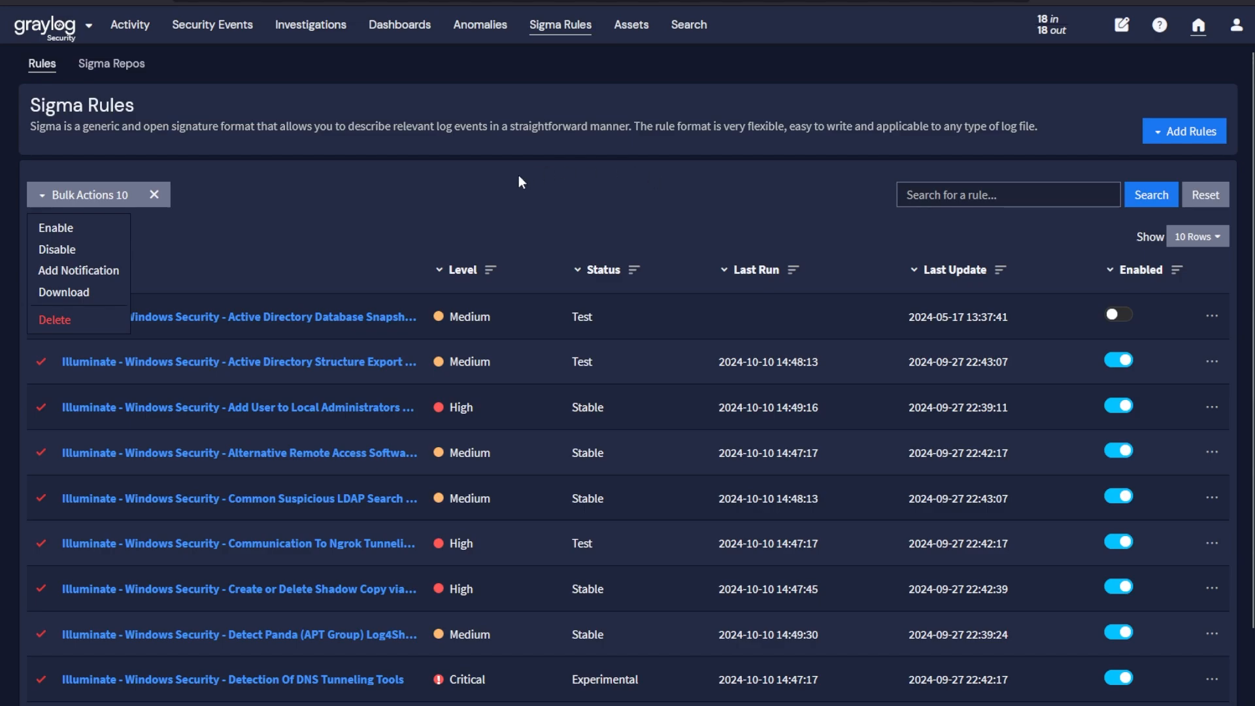
Switch to the Security Events alerts list
click(212, 25)
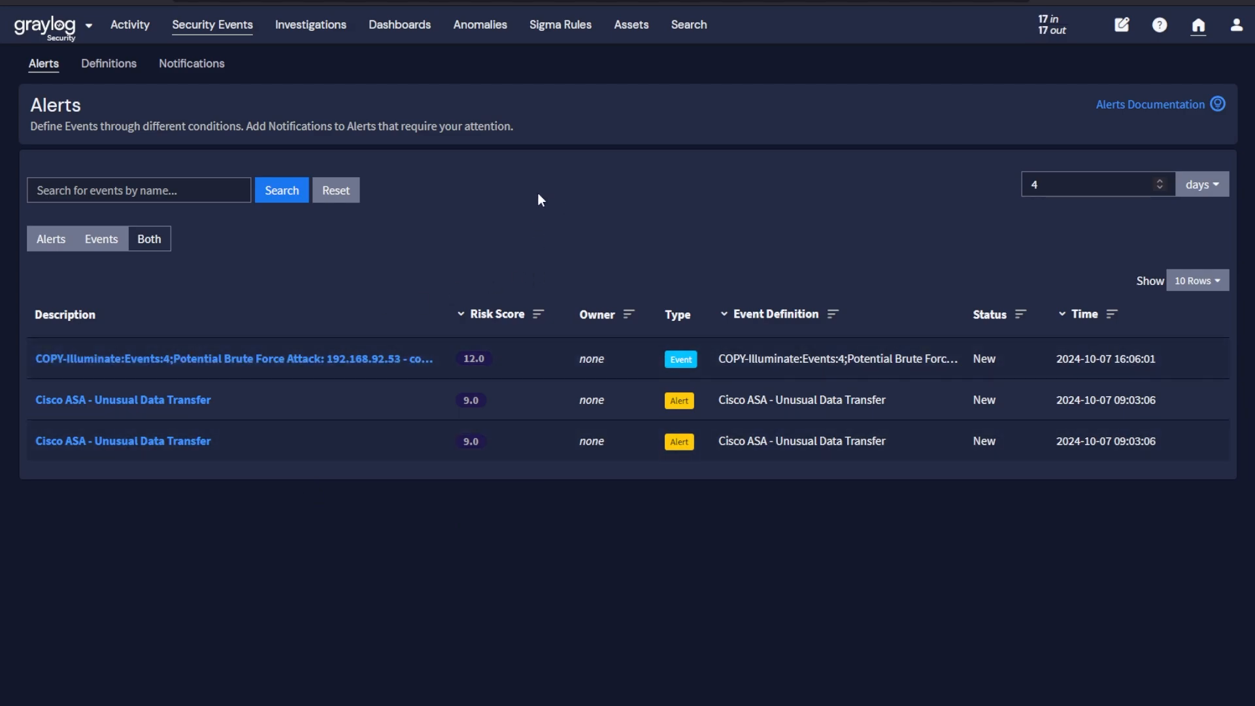
Browse machine assets, their import sources and the vulnerability scanners that can be added
click(631, 25)
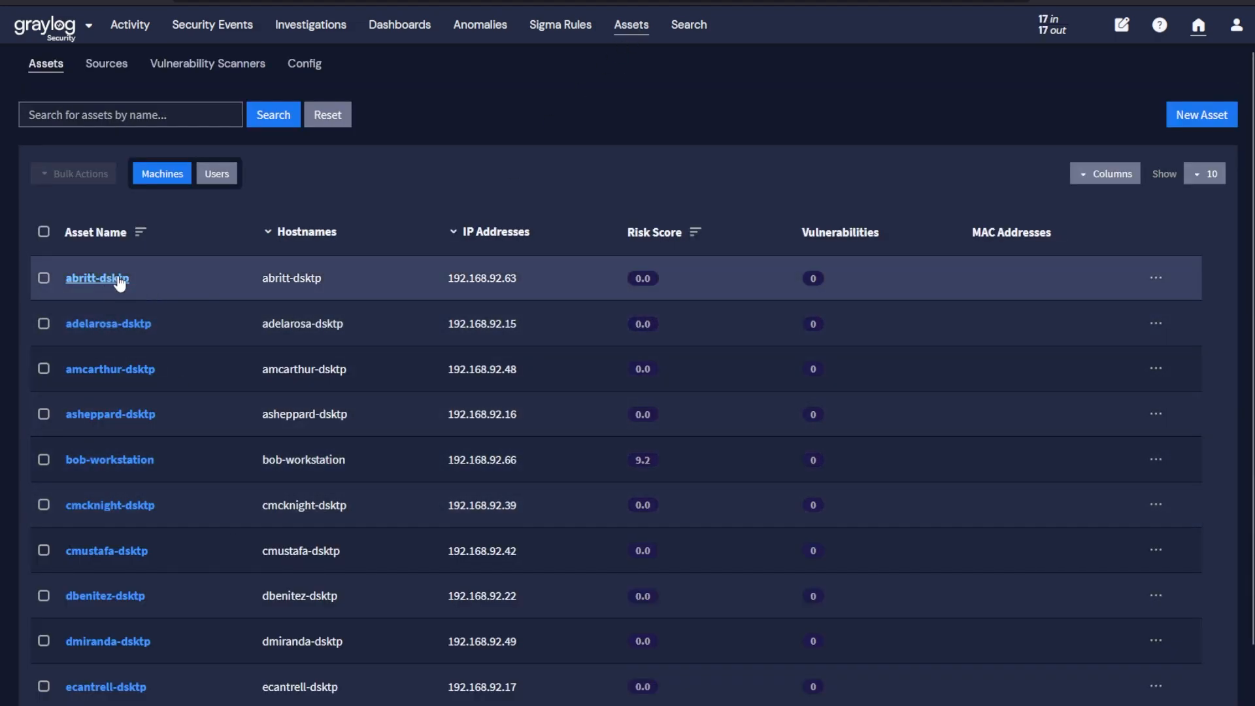
click(106, 63)
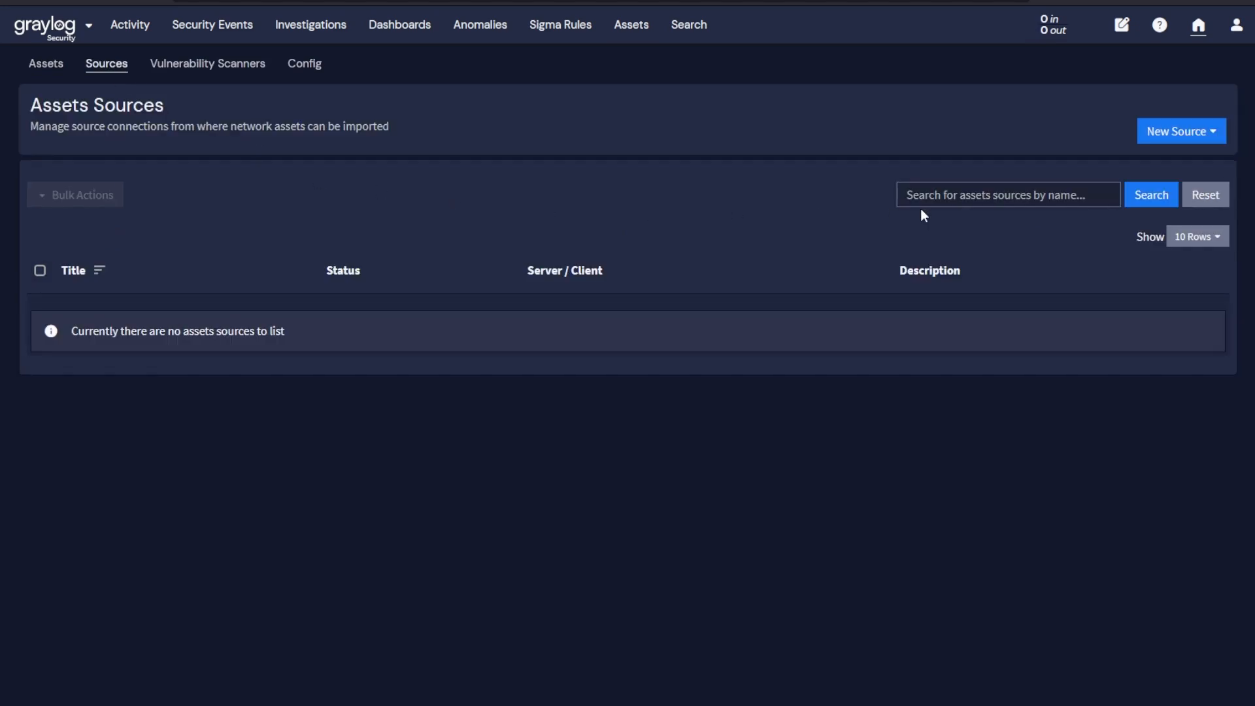
click(1182, 132)
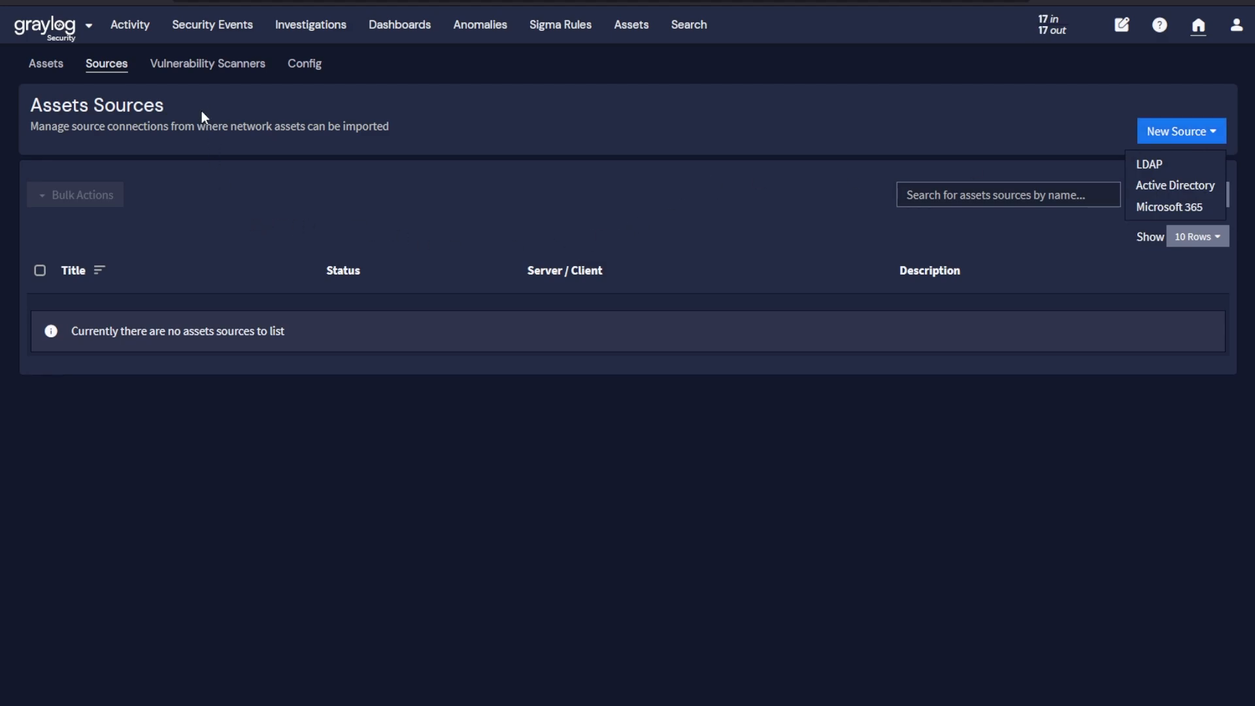
click(207, 64)
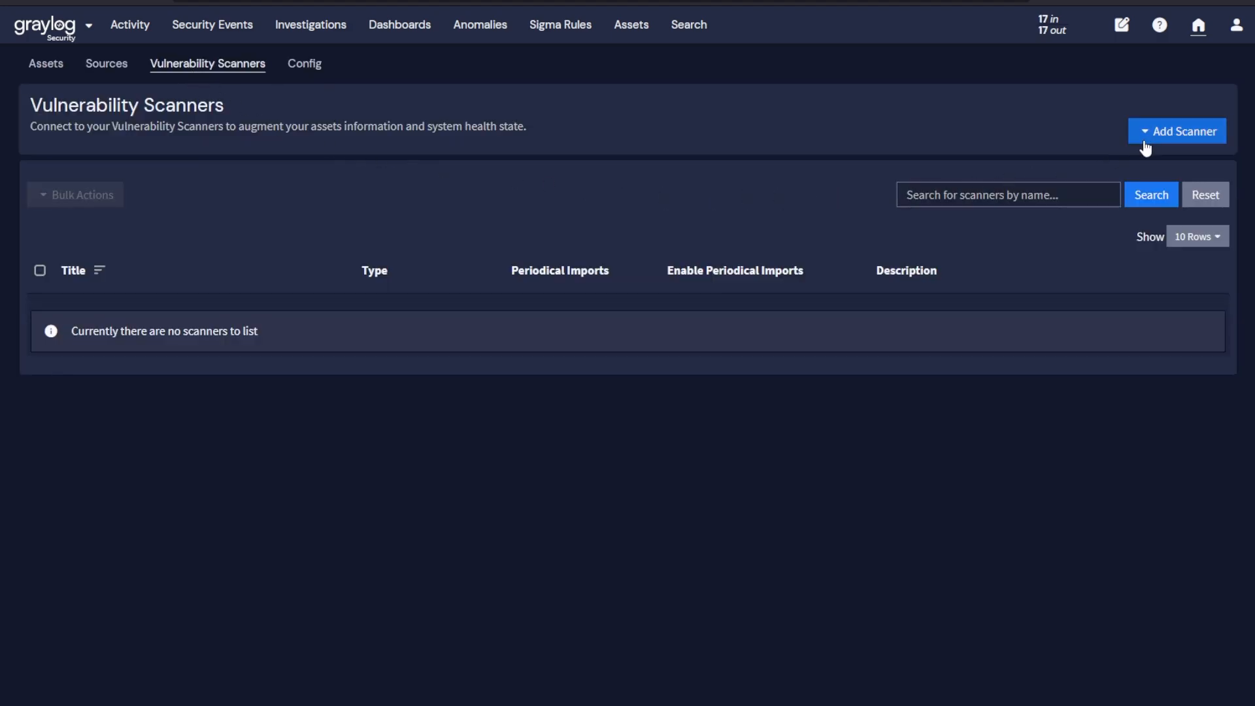
click(1151, 133)
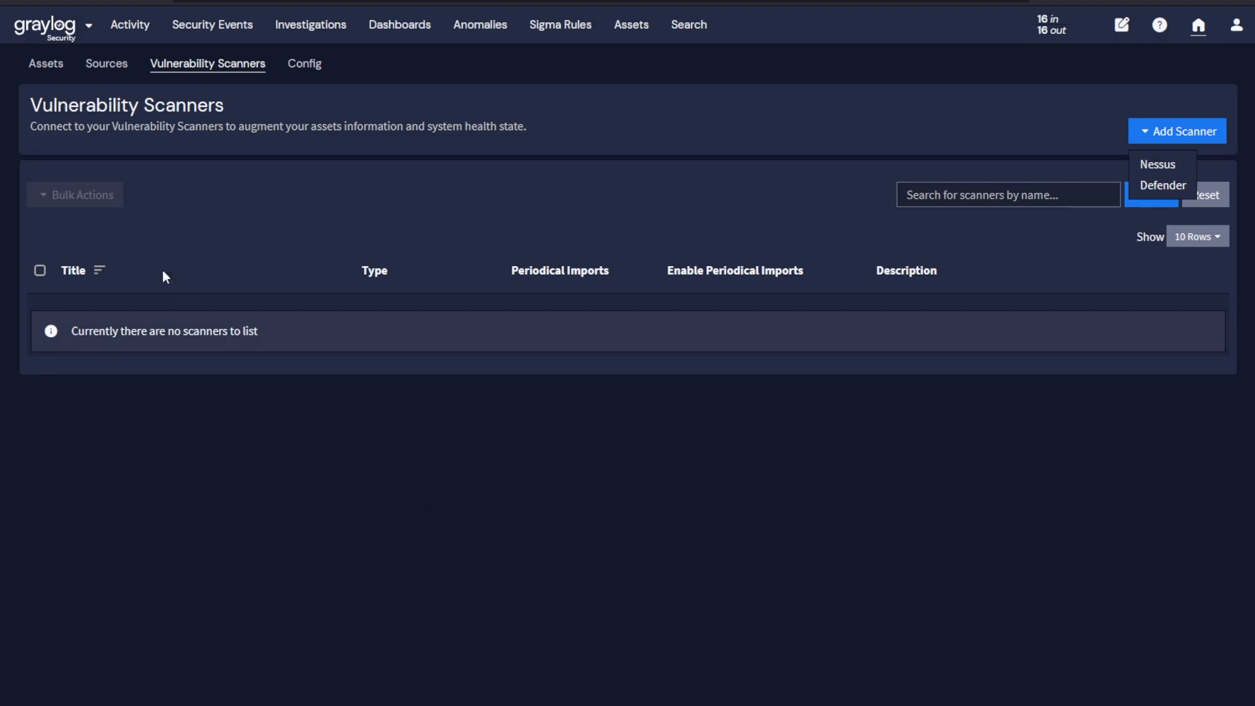
click(46, 63)
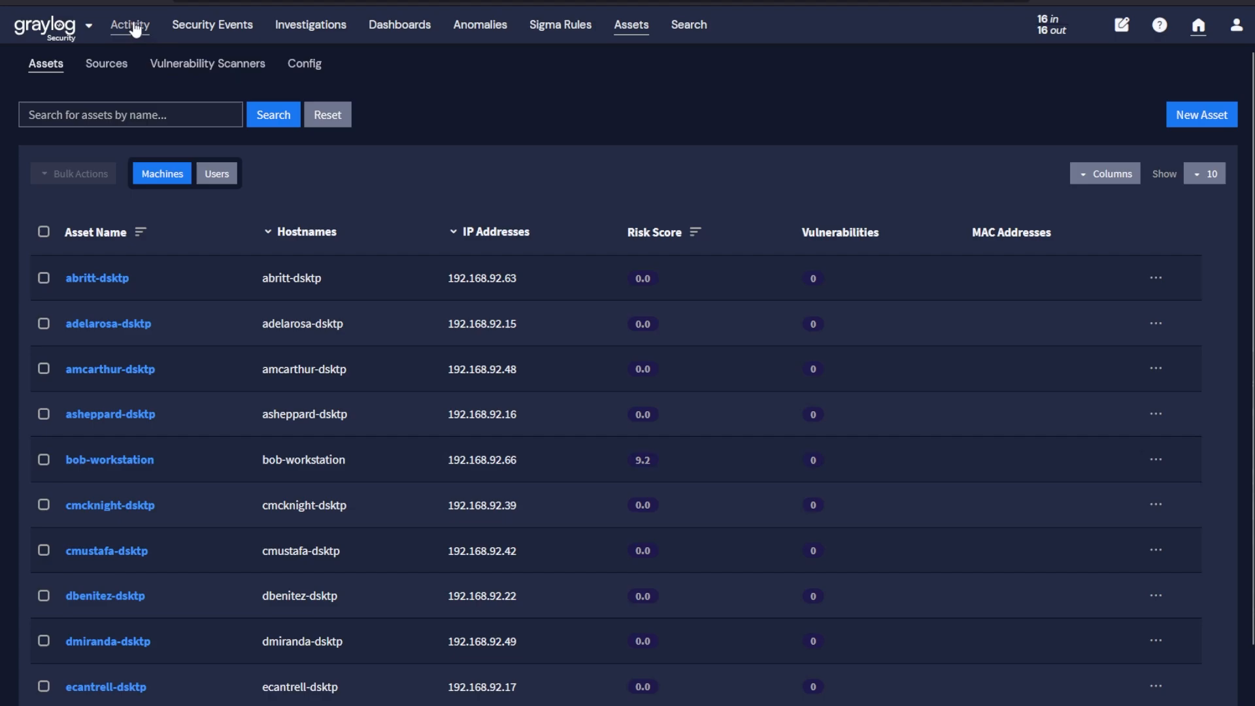
Return to the Security Events alerts list
click(205, 25)
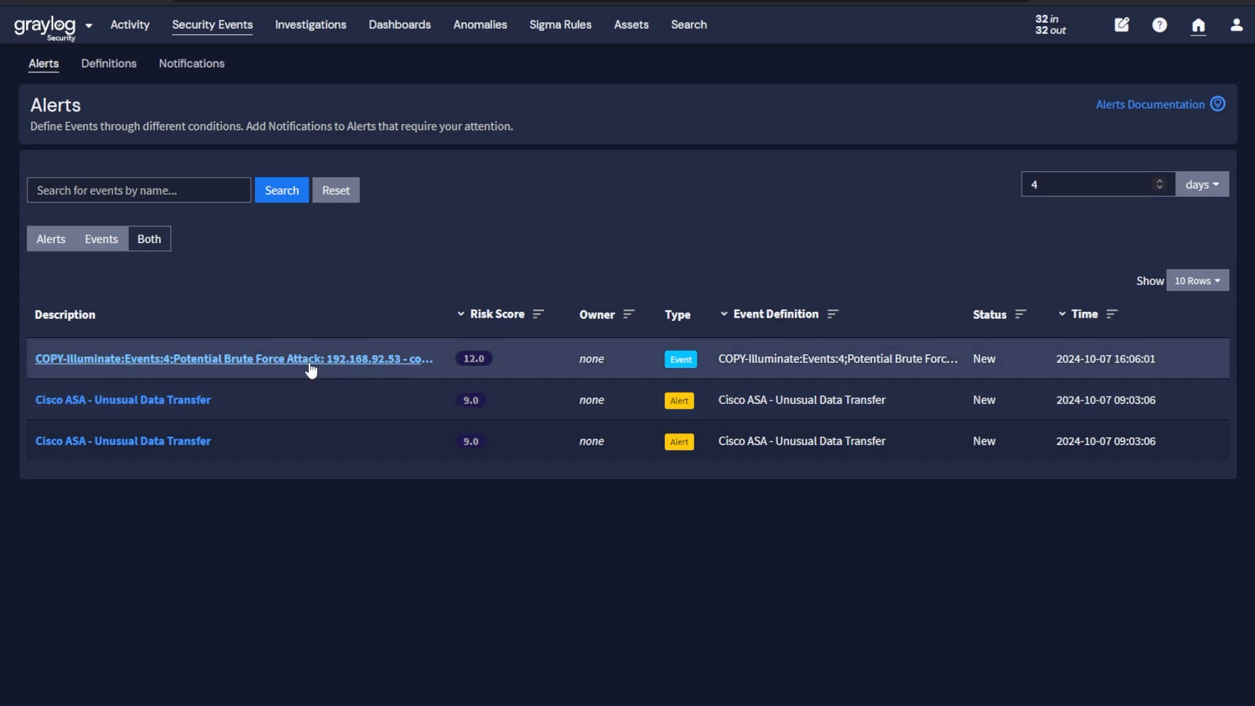
View the Potential Phishing Attack investigation and expand its seven logs
click(310, 25)
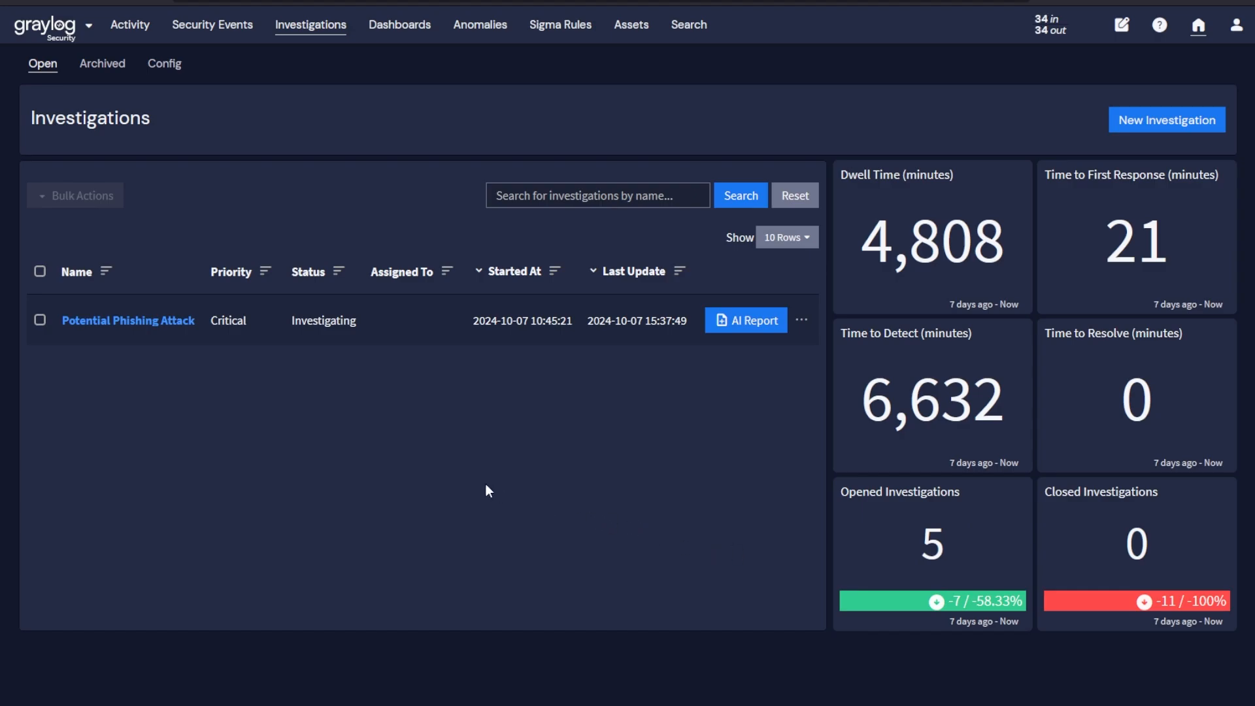
click(131, 320)
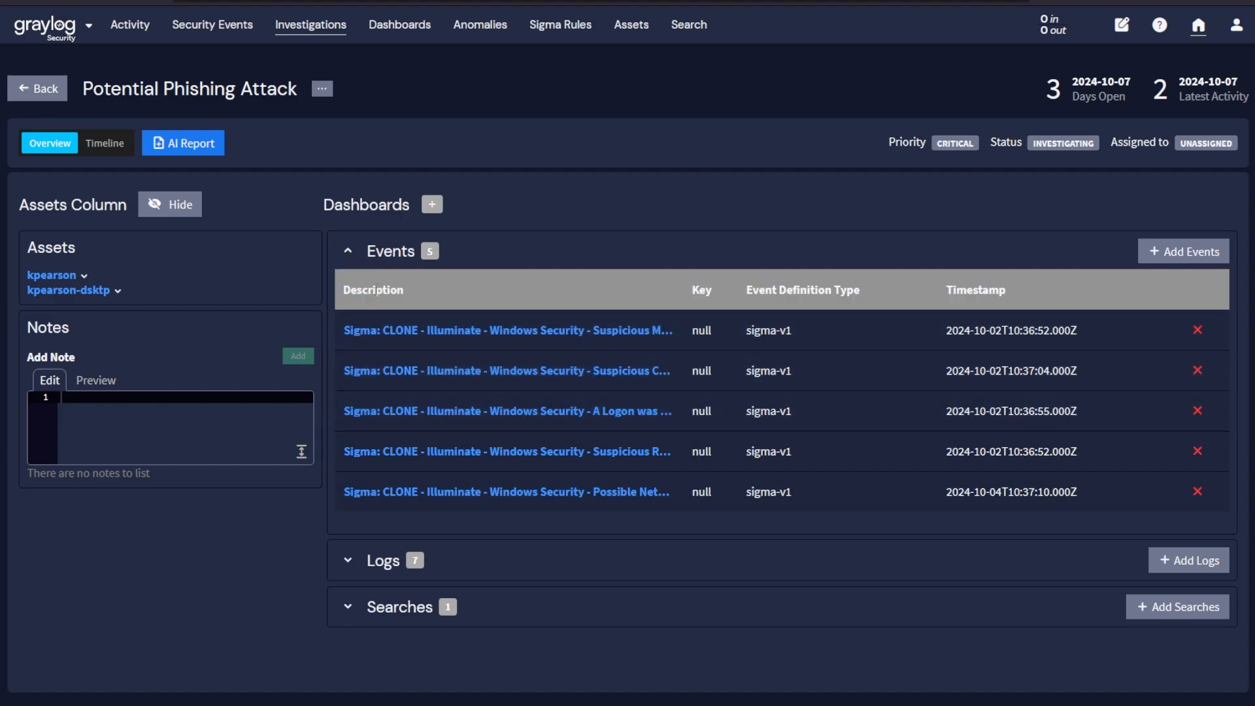
click(351, 566)
scroll(620, 496, down, 3)
scroll(619, 495, down, 2)
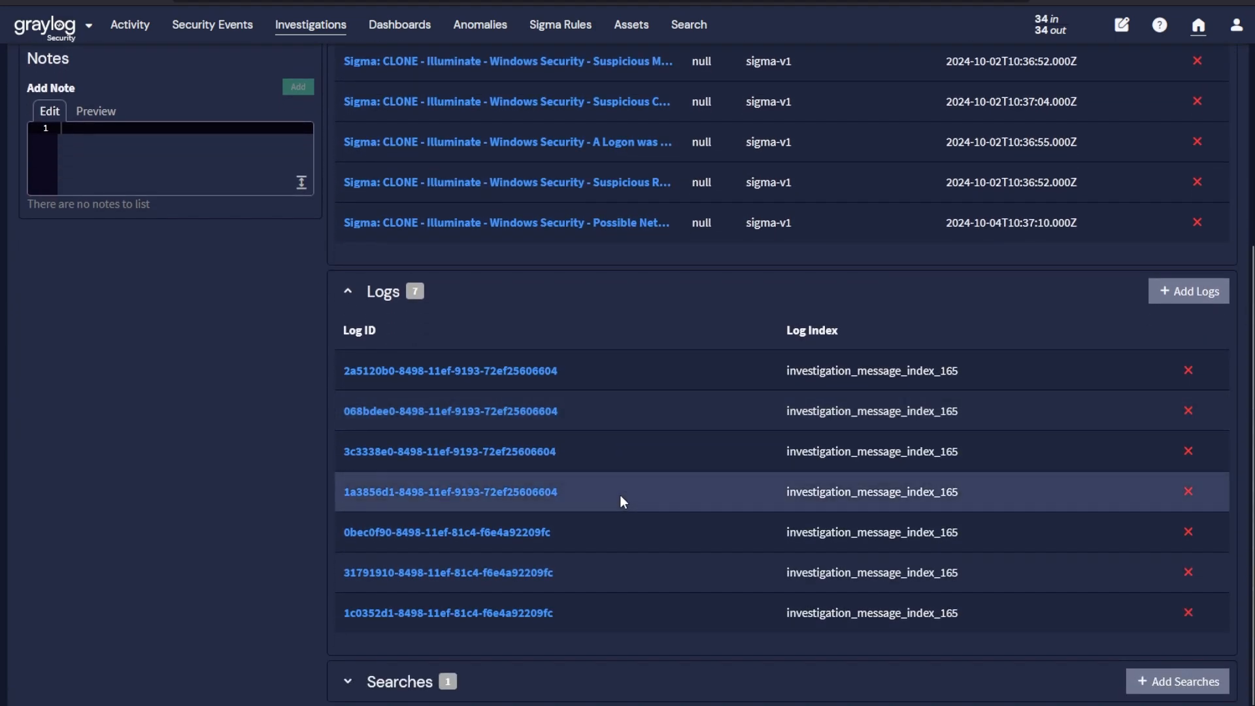
scroll(188, 462, up, 5)
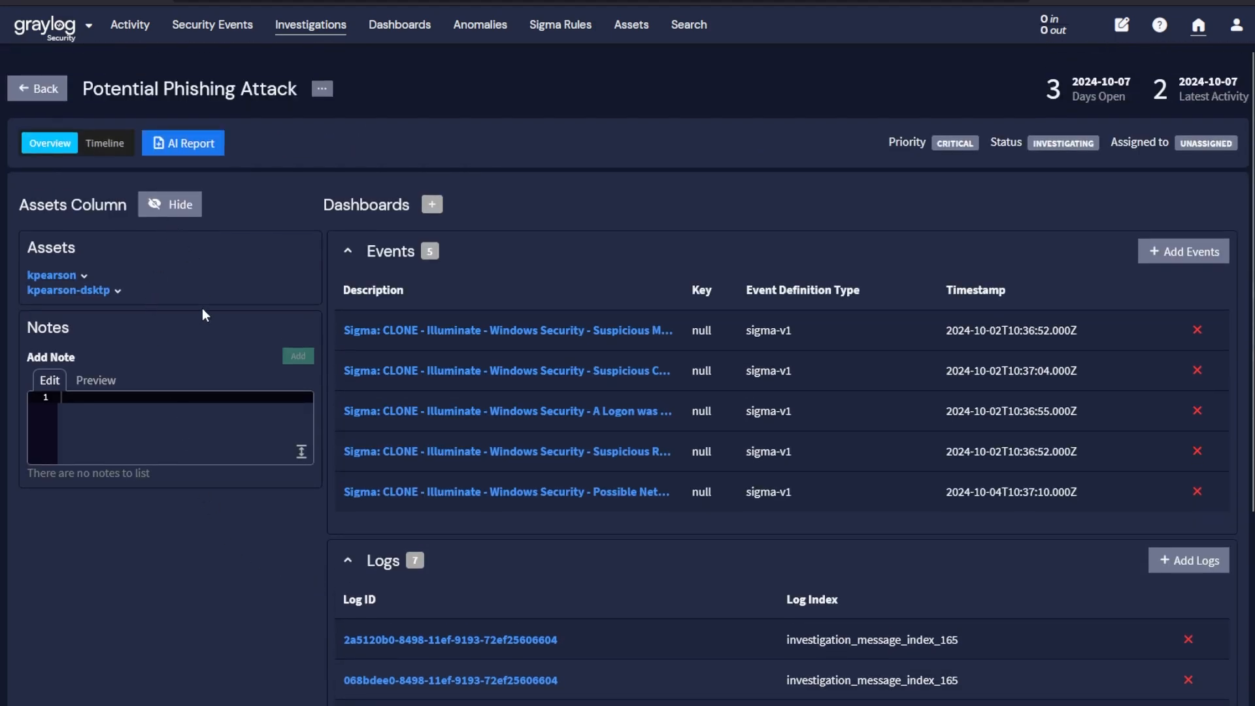
Generate an AI report for the Potential Phishing Attack investigation
click(183, 143)
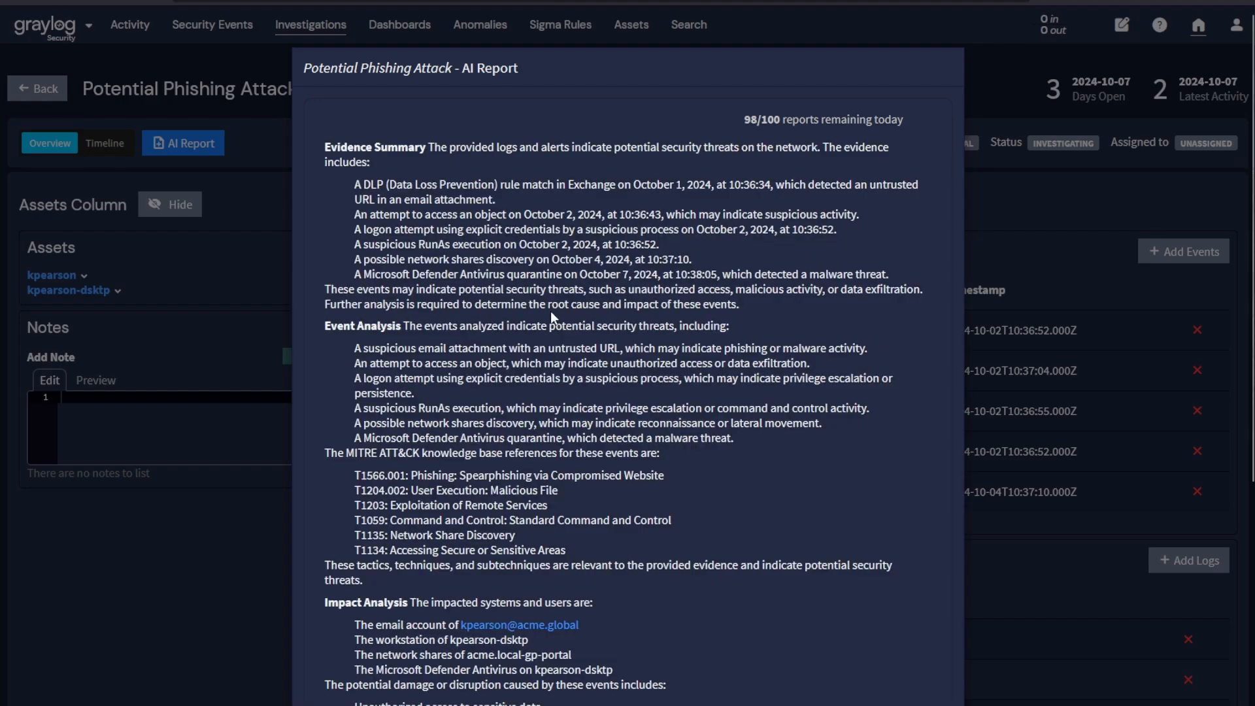
scroll(549, 311, down, 4)
scroll(549, 311, down, 1)
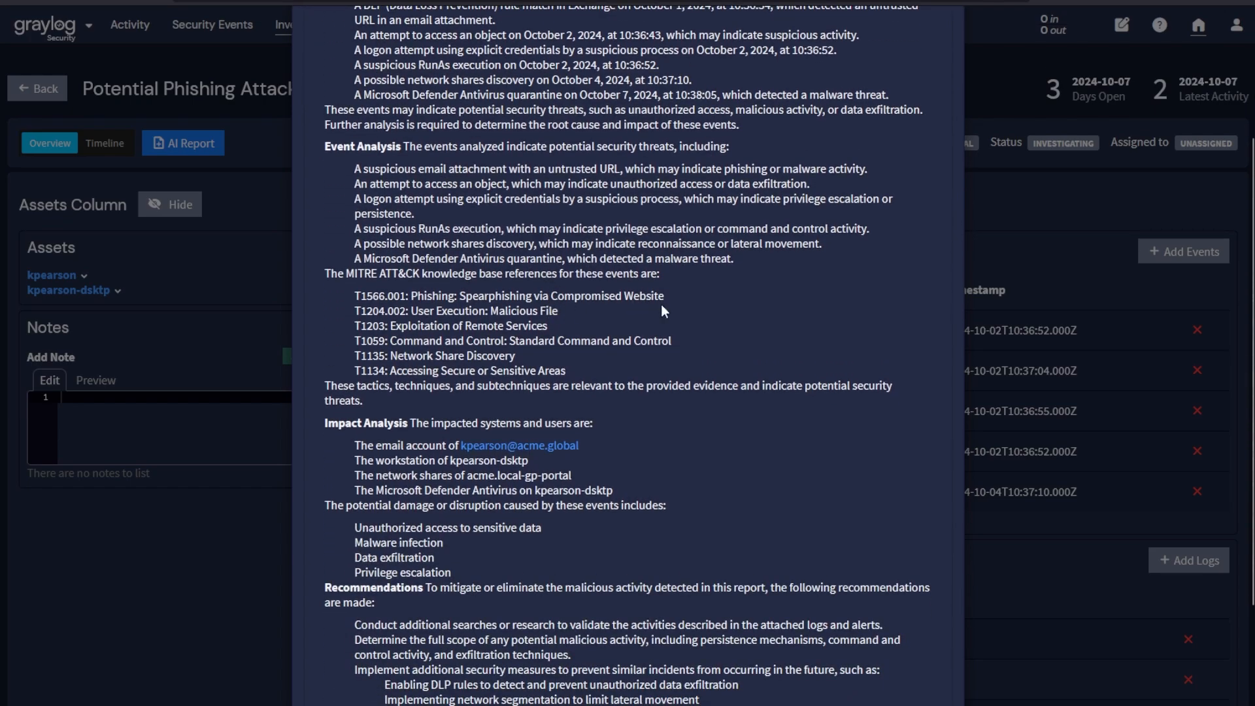
scroll(651, 321, down, 2)
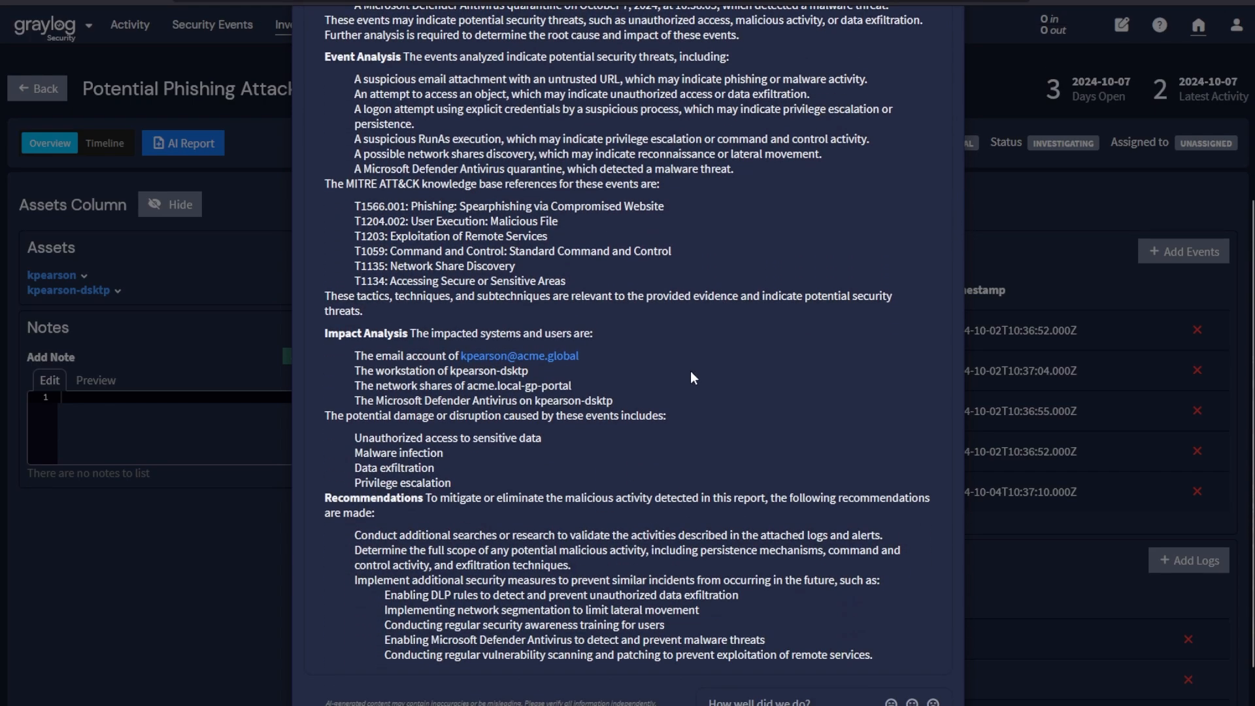
scroll(690, 370, down, 2)
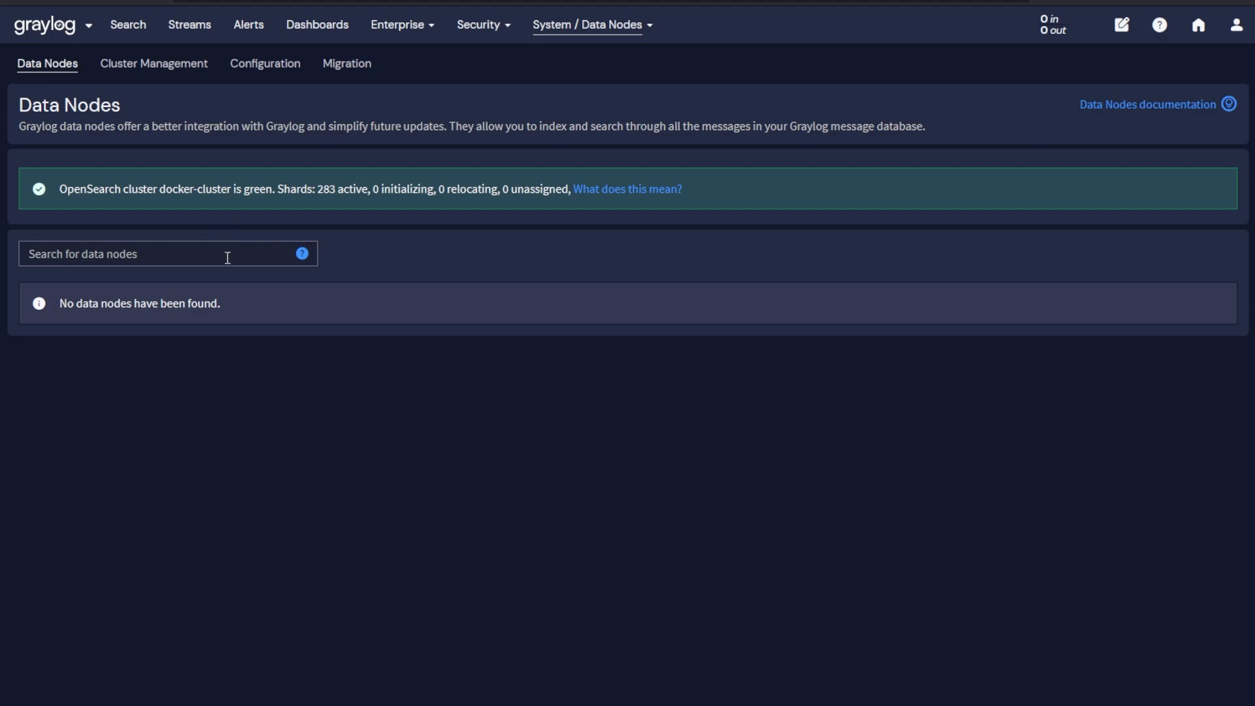
Review the Data Nodes Cluster Management, Configuration and Migration pages
click(160, 64)
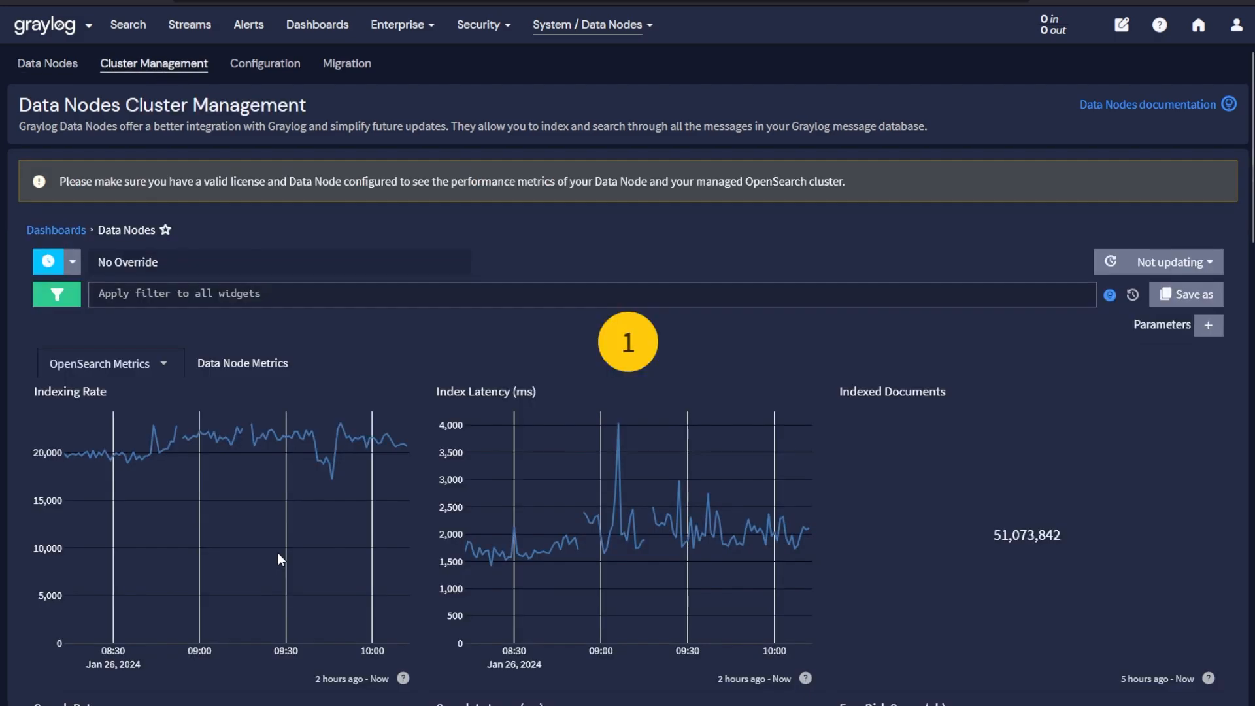
scroll(274, 393, down, 2)
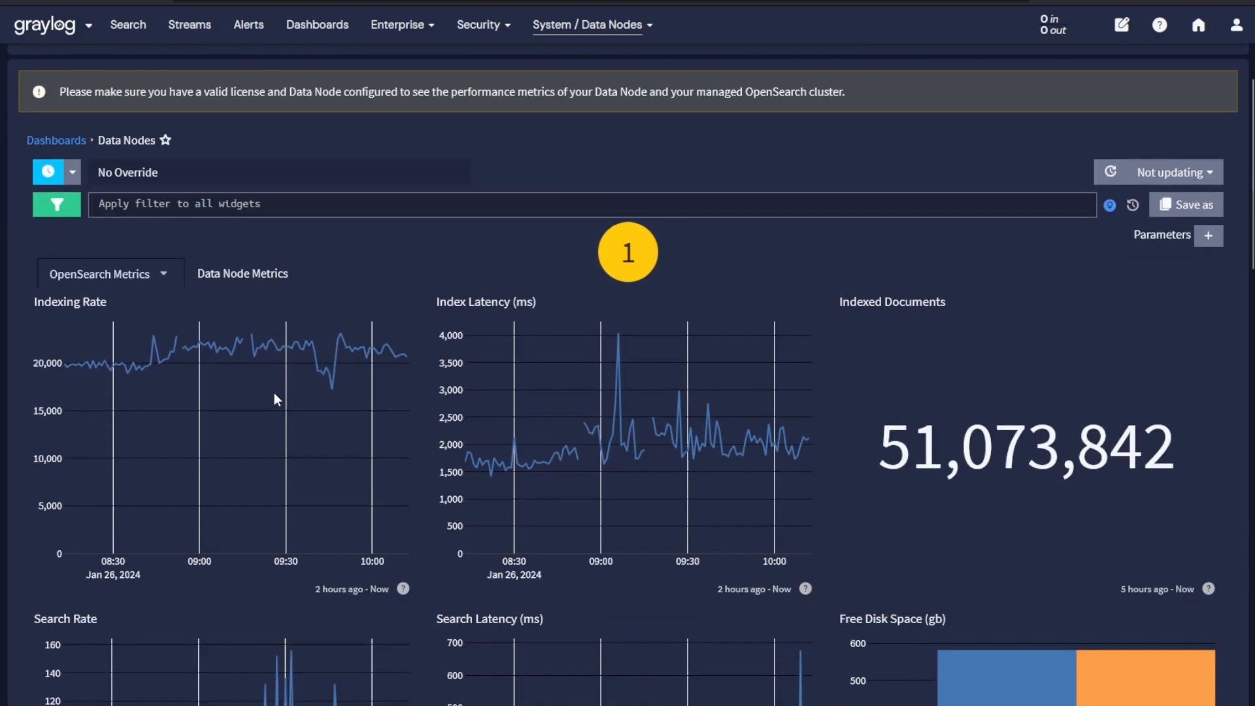
scroll(273, 392, up, 2)
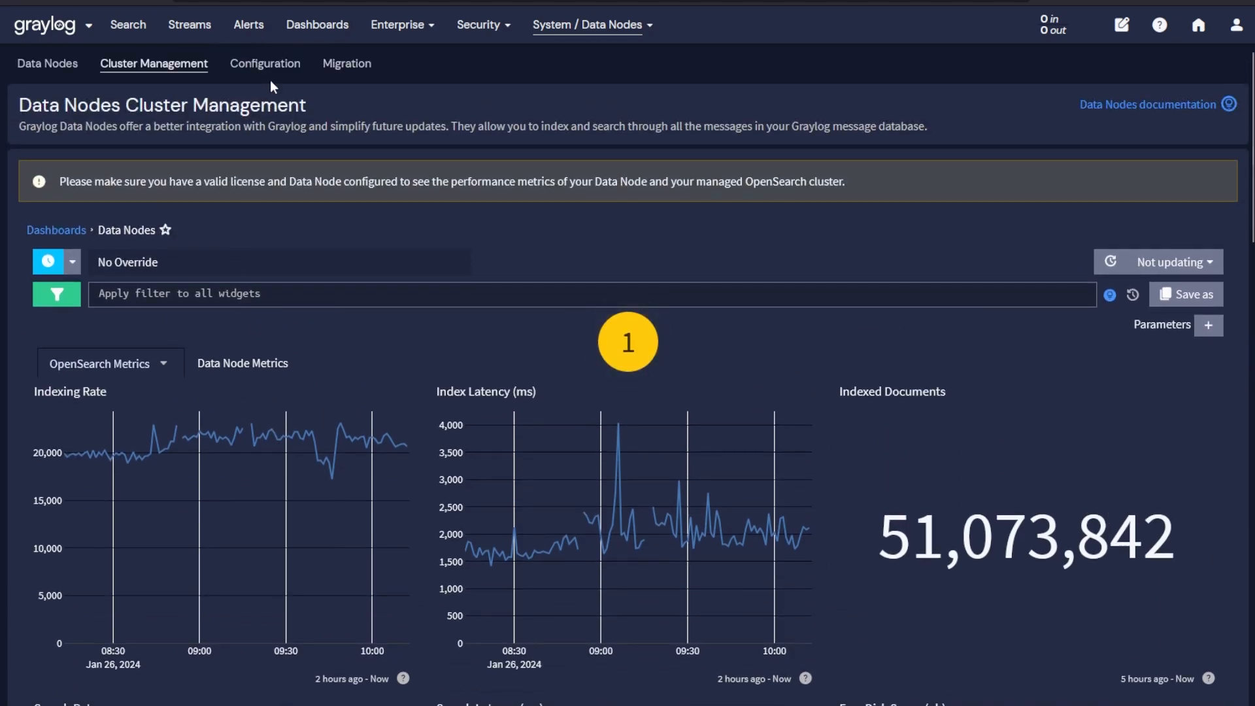
click(265, 63)
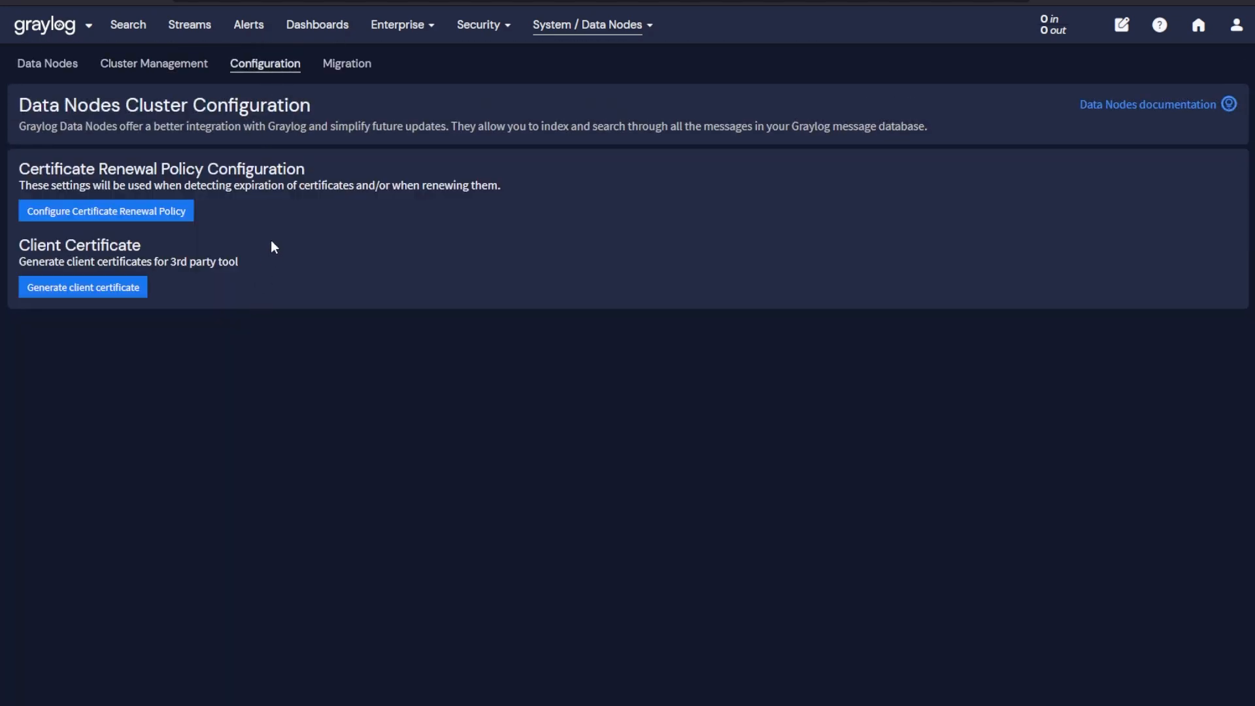
click(346, 63)
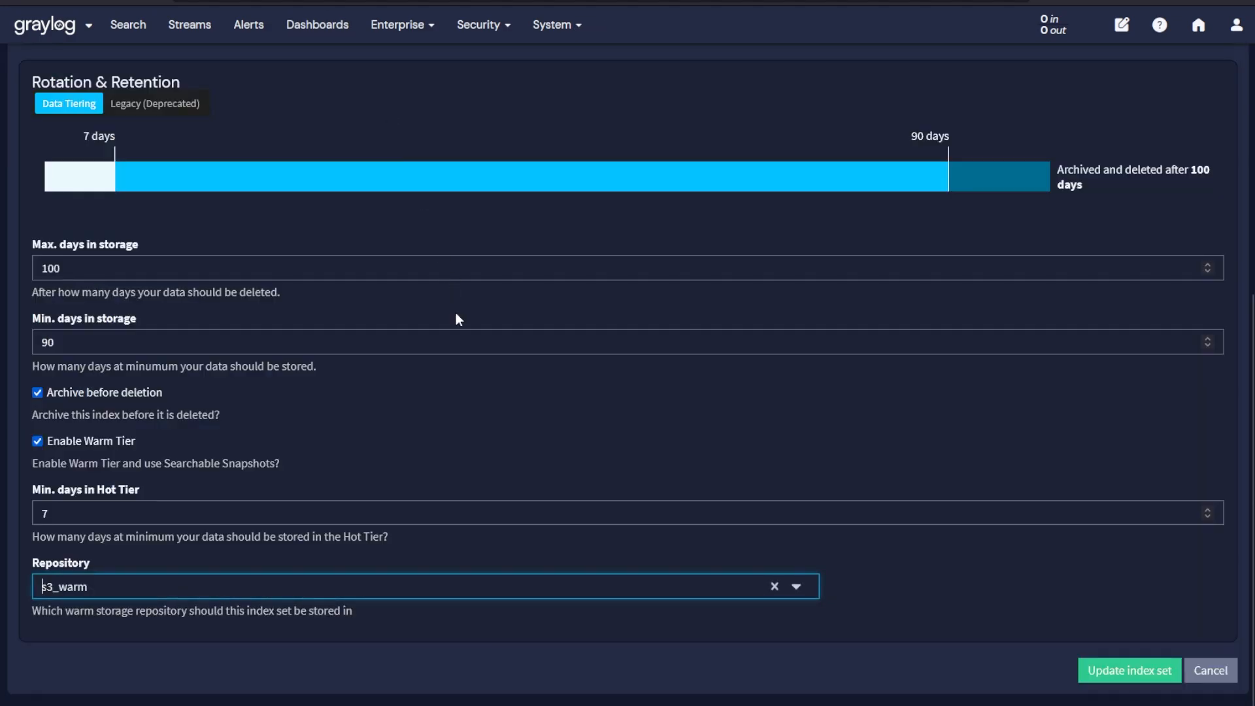
scroll(457, 347, up, 2)
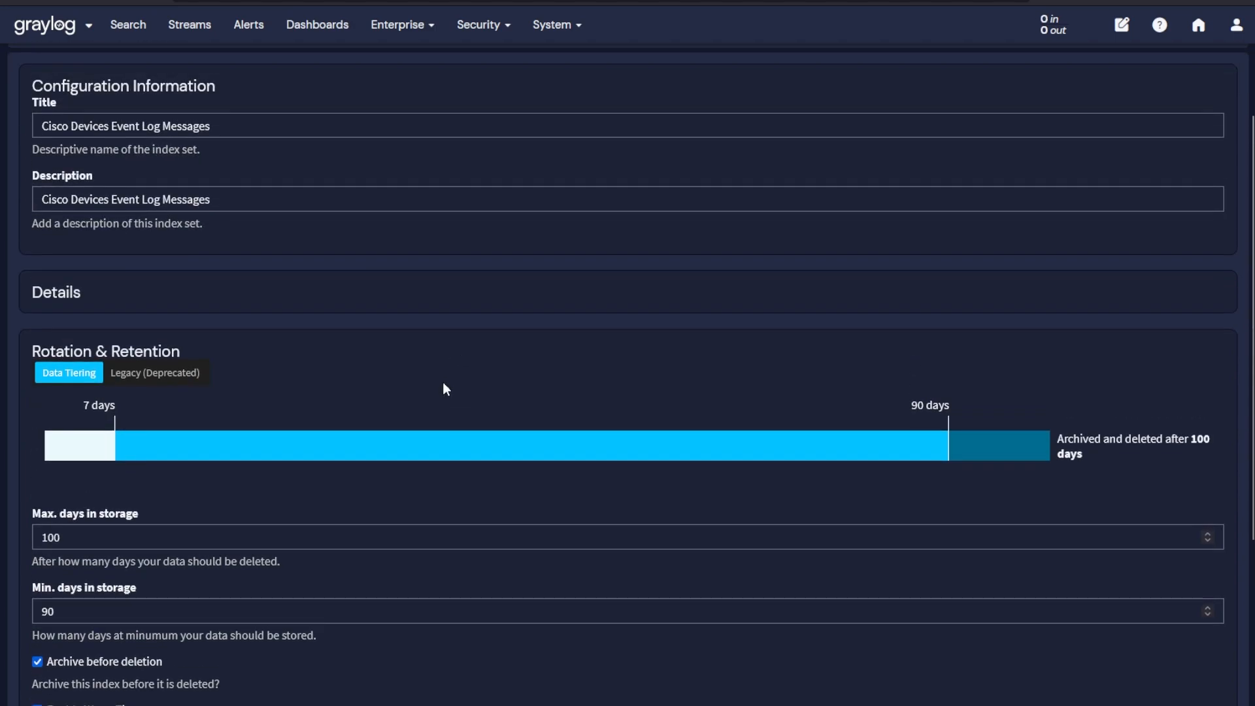
scroll(442, 381, down, 1)
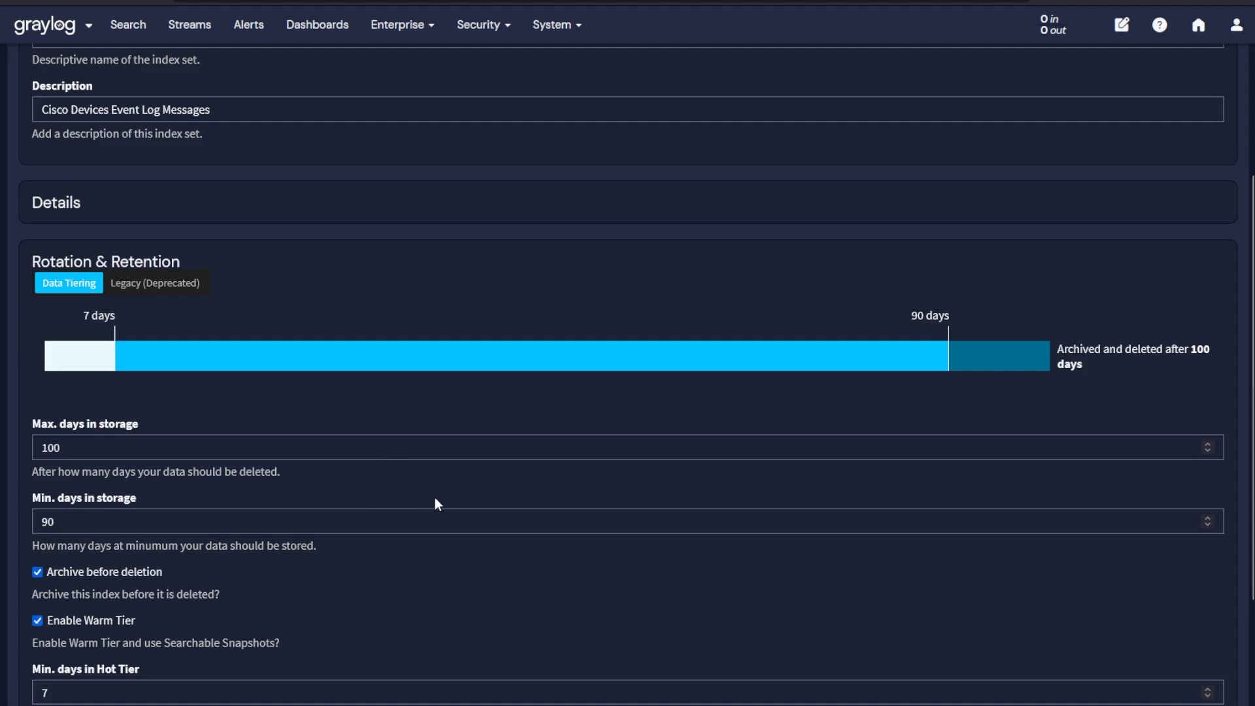
scroll(436, 504, down, 1)
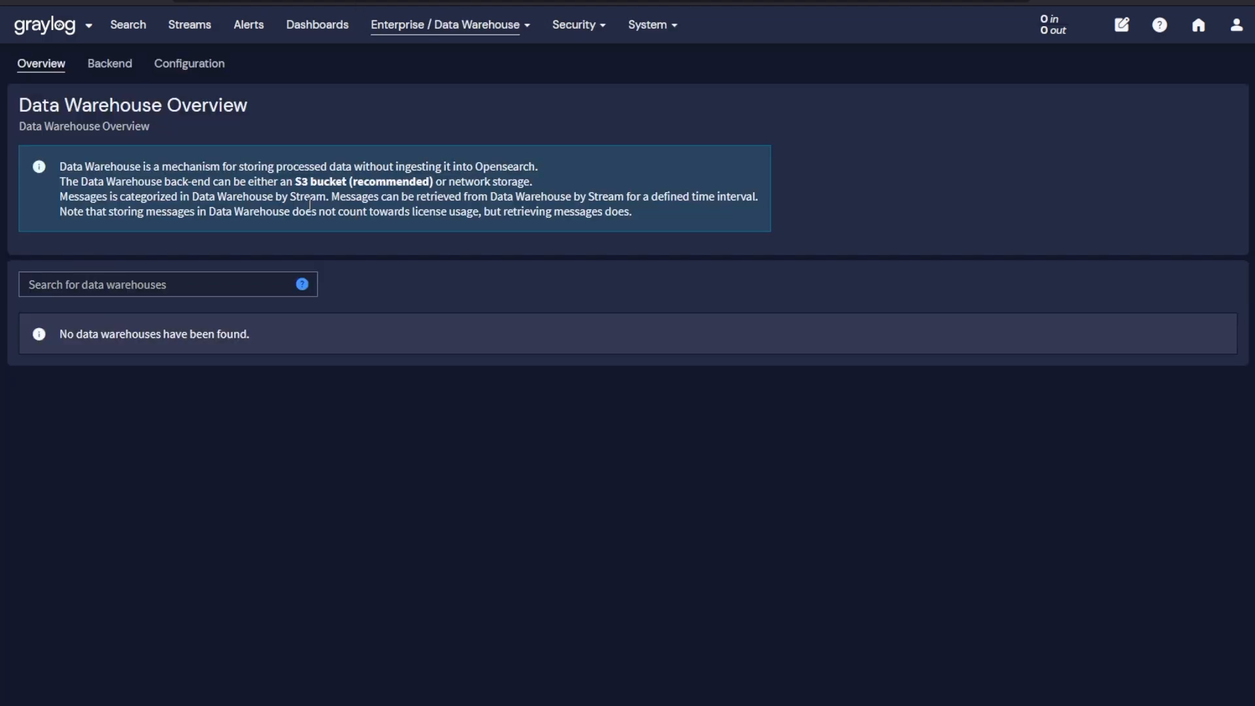
Review the Data Warehouse backend and configuration settings
click(109, 63)
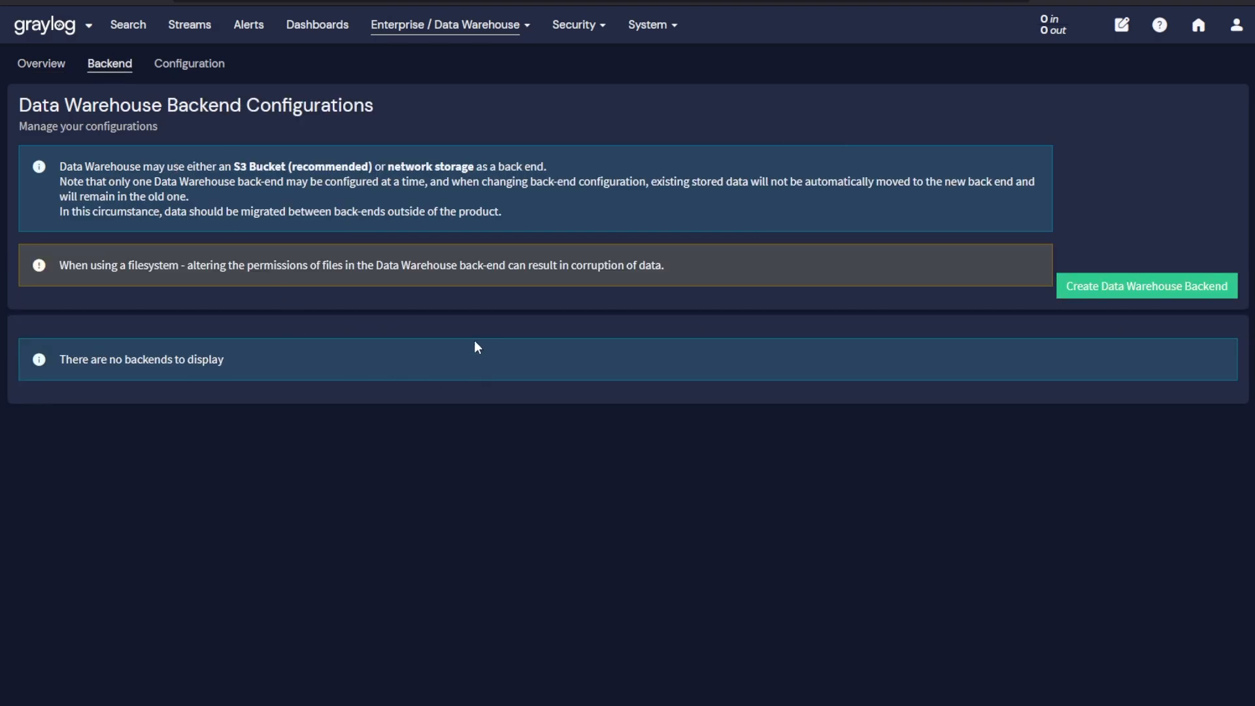
click(189, 63)
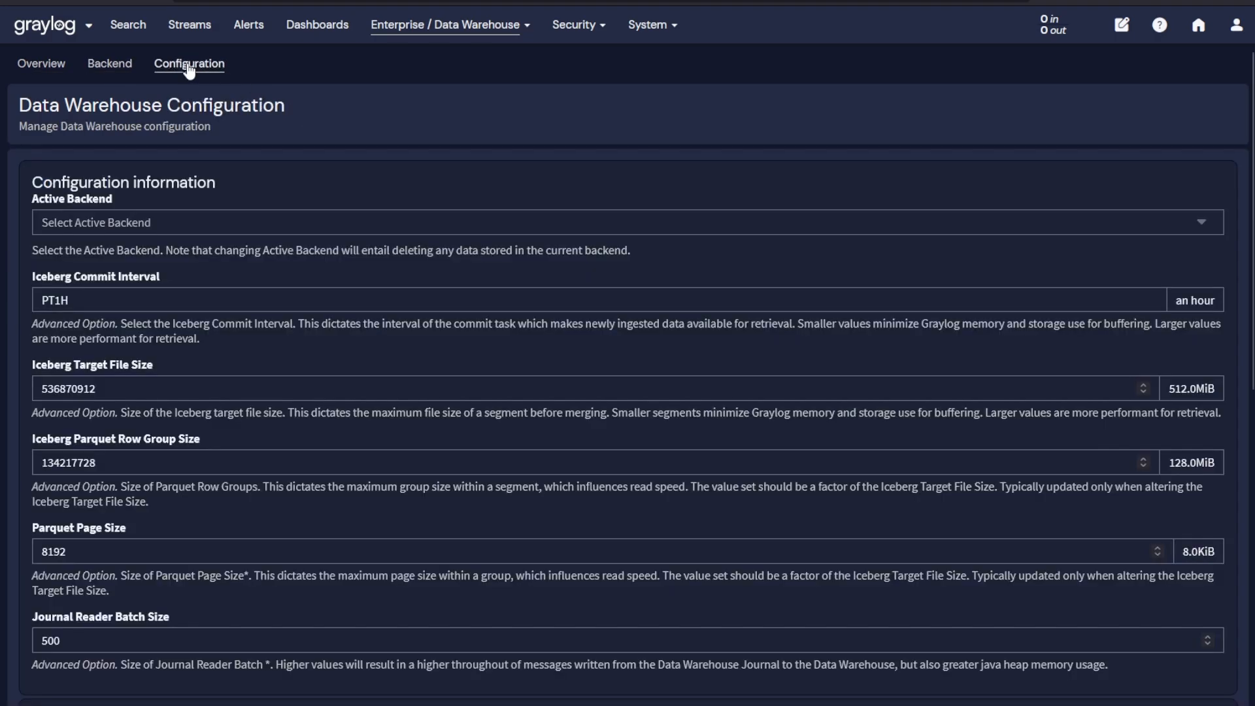
scroll(622, 388, down, 3)
scroll(621, 389, down, 3)
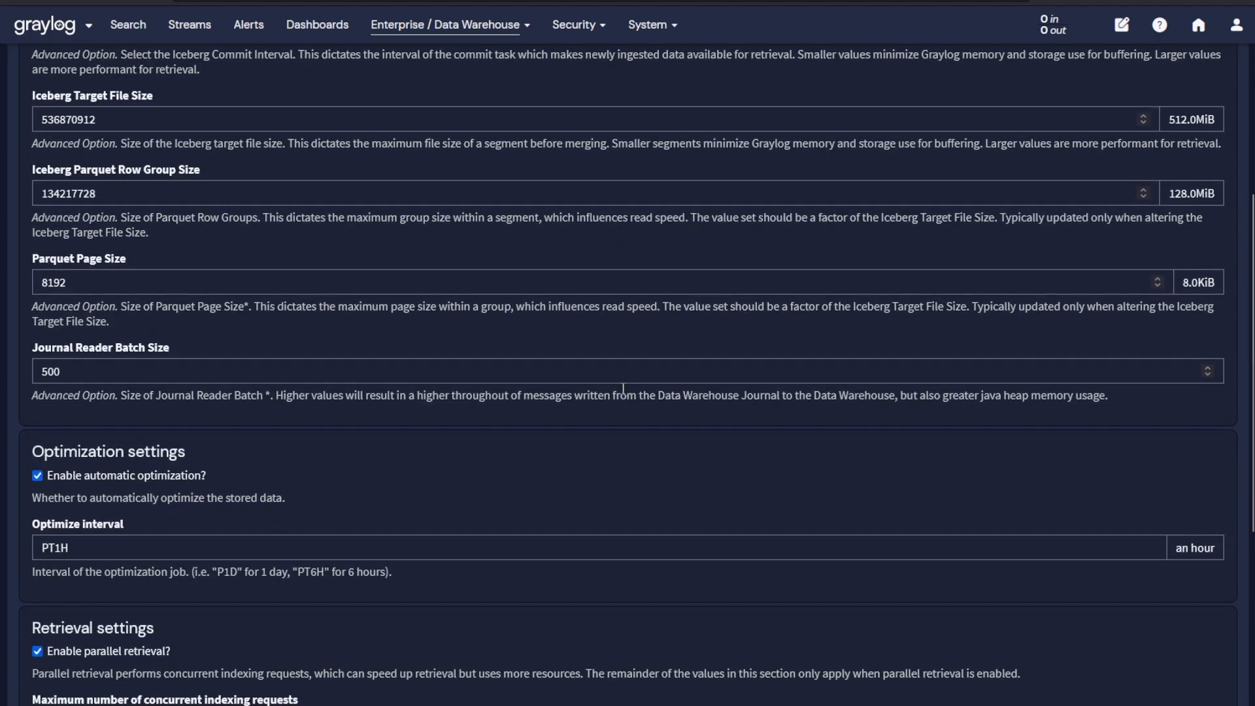
scroll(621, 388, down, 2)
scroll(622, 388, down, 2)
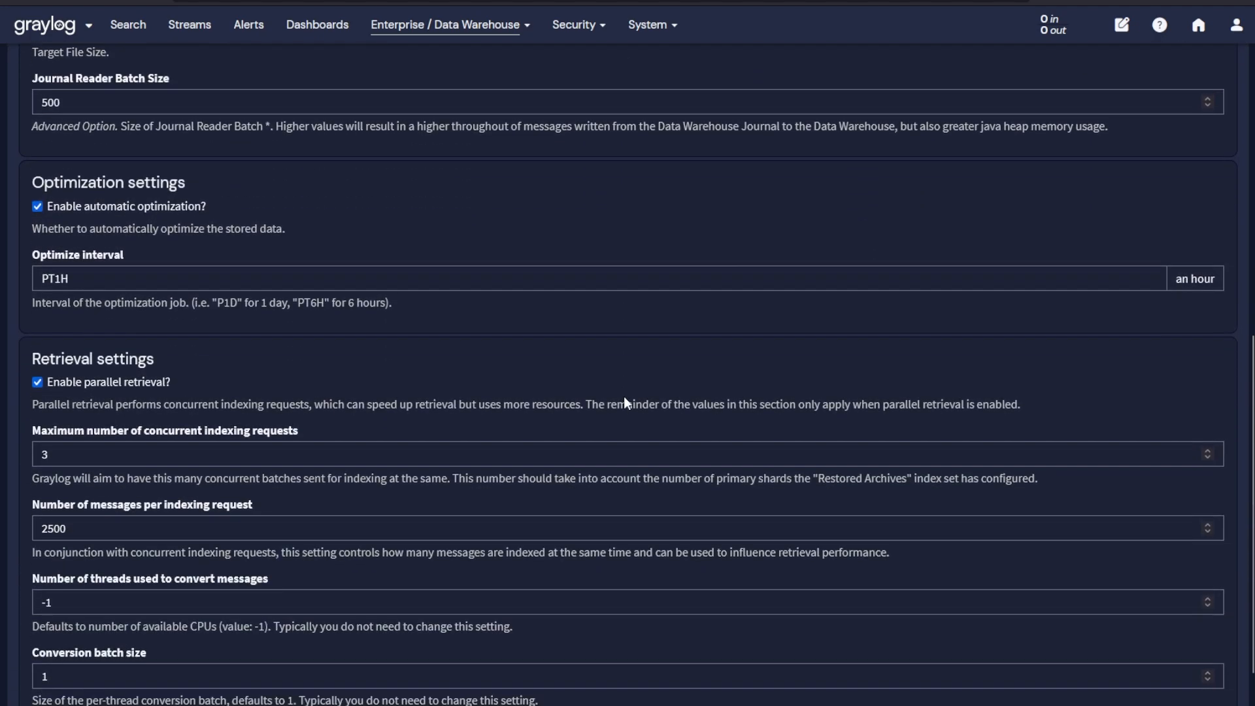
scroll(621, 388, down, 3)
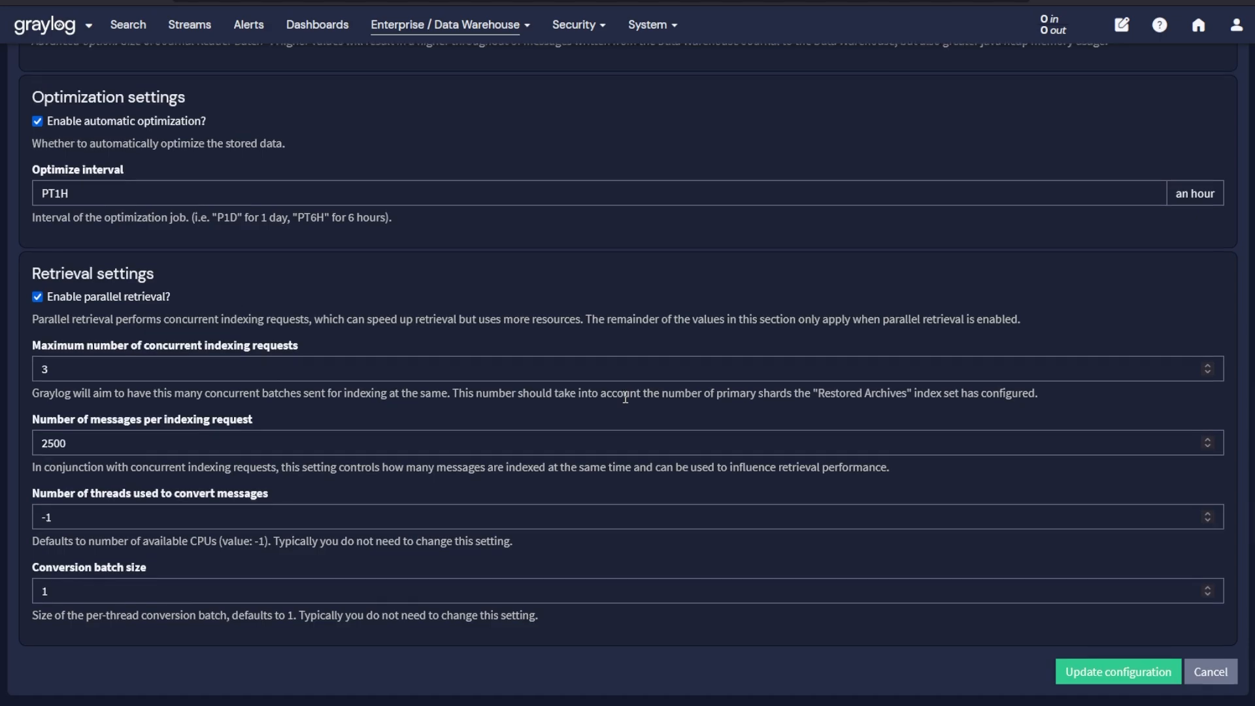
scroll(625, 397, up, 5)
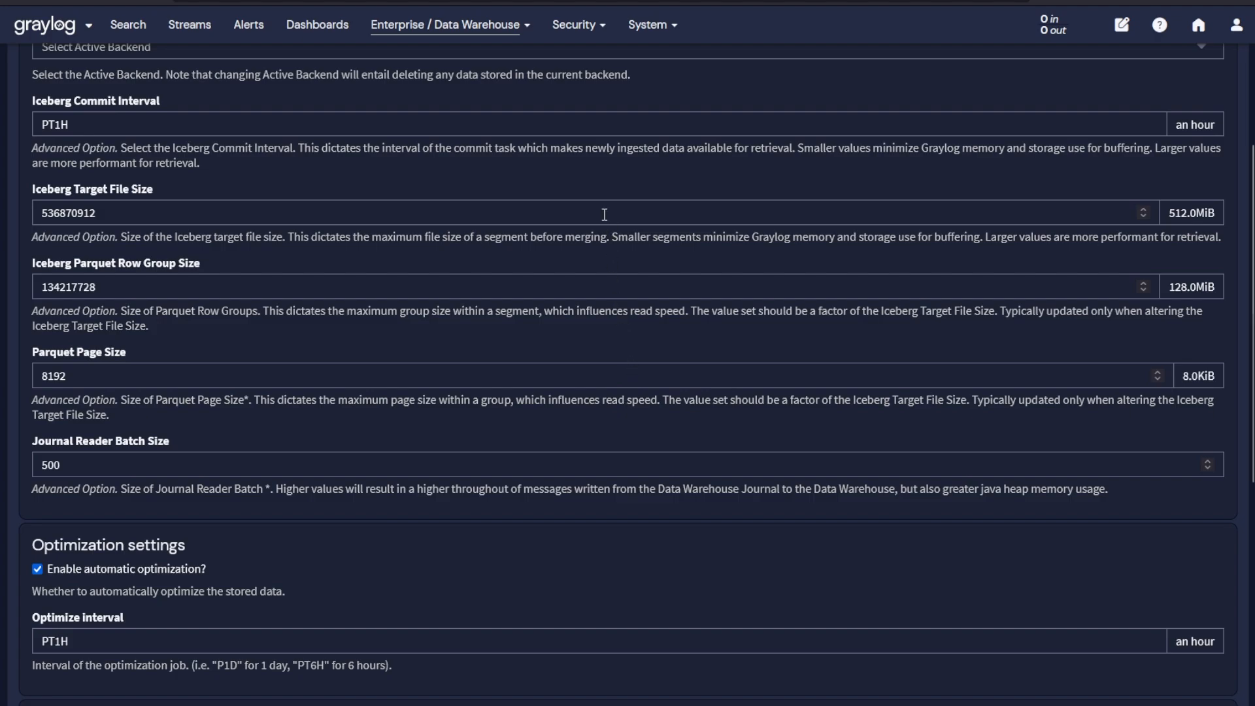
Show the Archives overview with its three archived indices
click(648, 22)
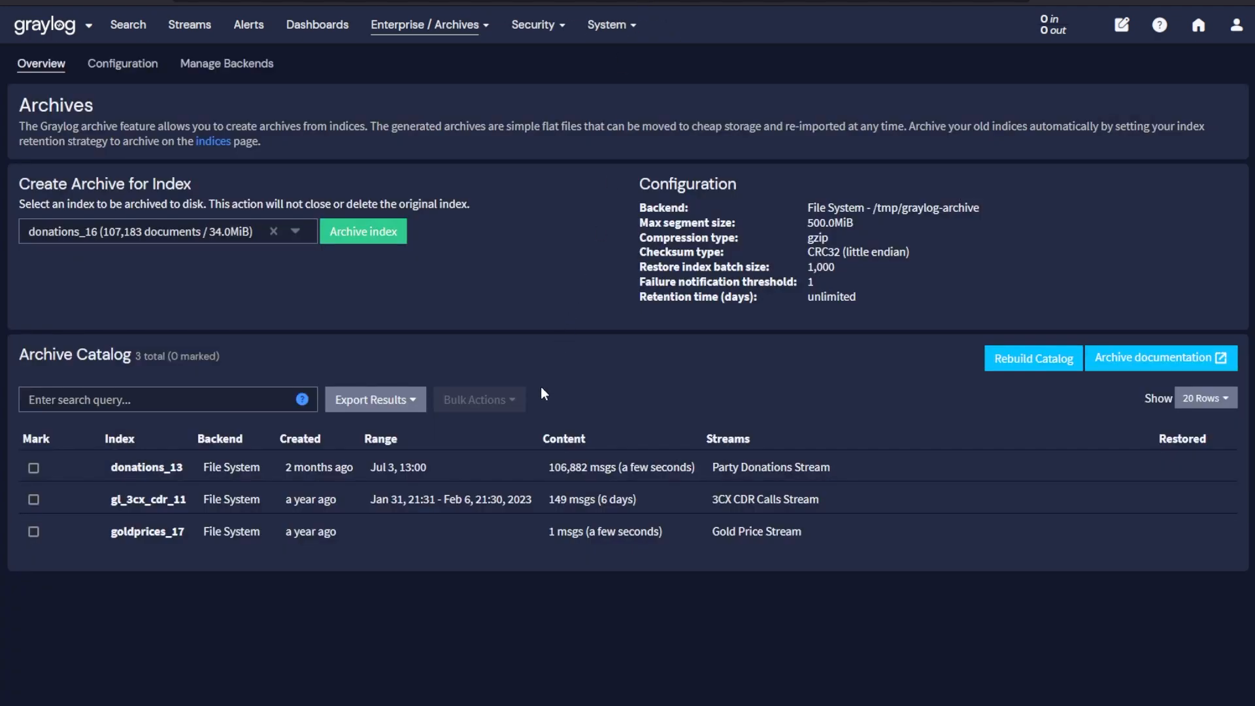